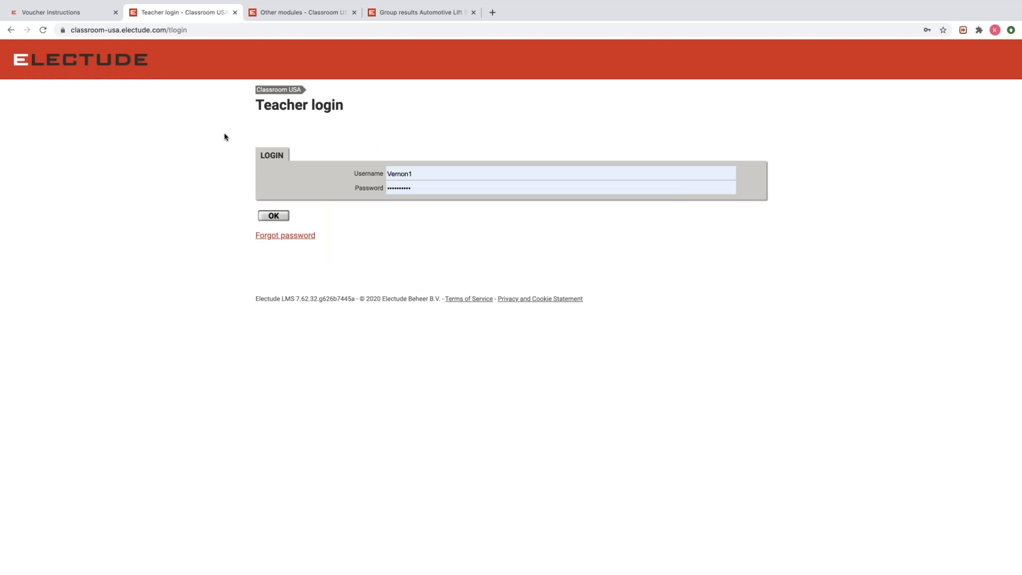
# Sign in as a teacher and browse the LTI AT 103 Demo course and module search results.
pyautogui.click(273, 216)
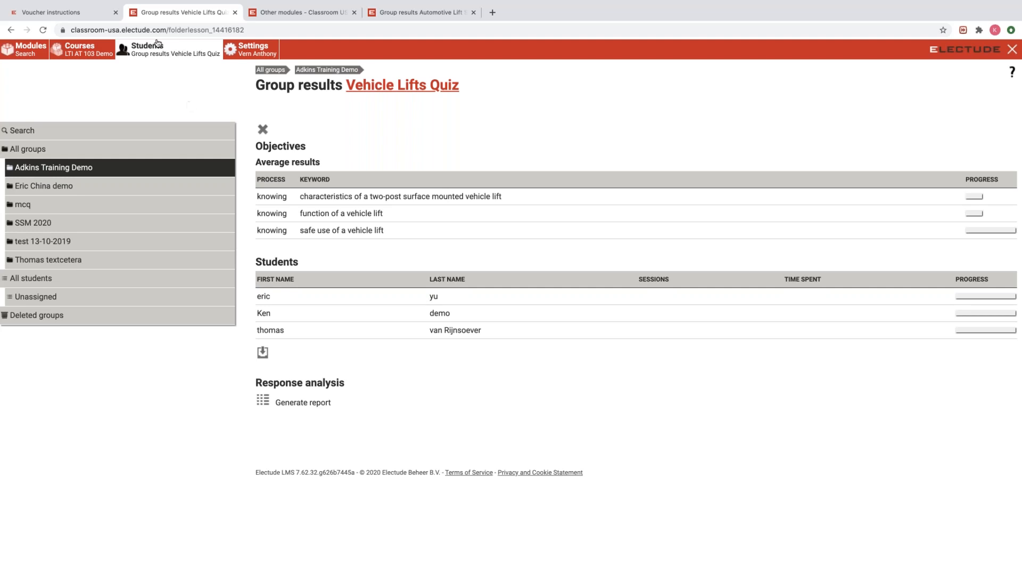
pyautogui.click(94, 47)
pyautogui.click(40, 53)
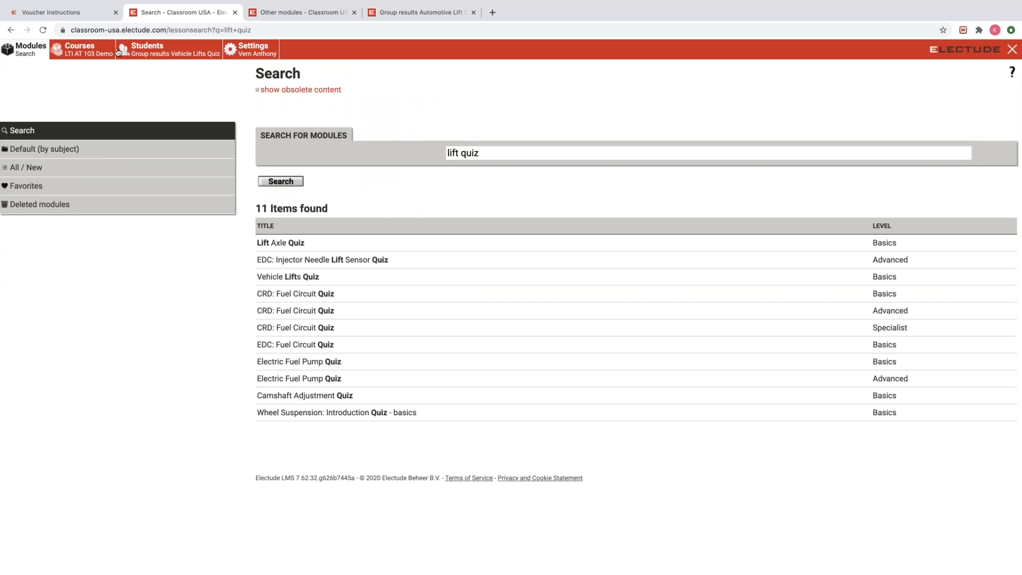
# Return to the LTI AT 103 Demo course and bring up the Automotive Lift Safety Post Test results.
pyautogui.click(72, 50)
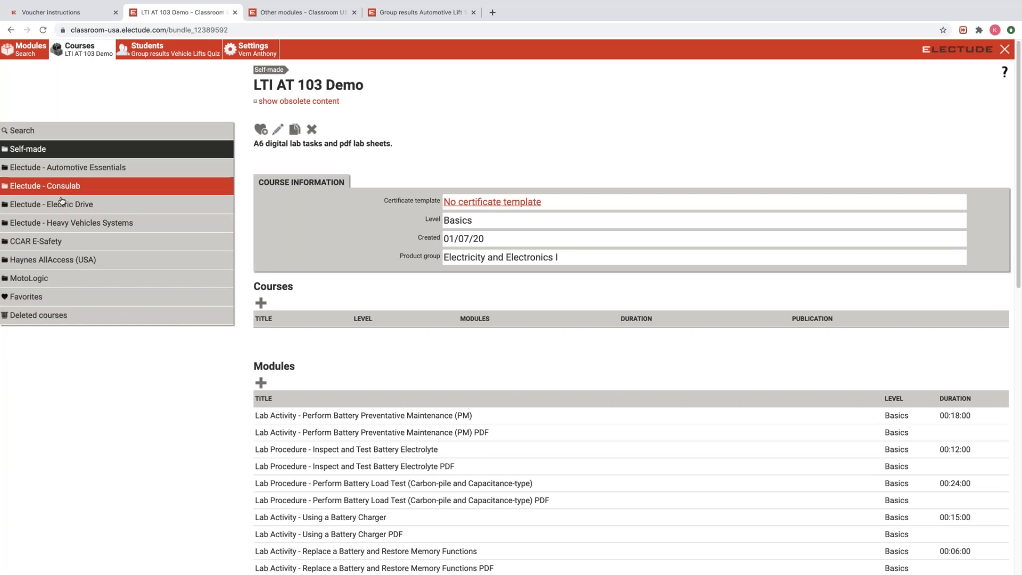
pyautogui.click(149, 52)
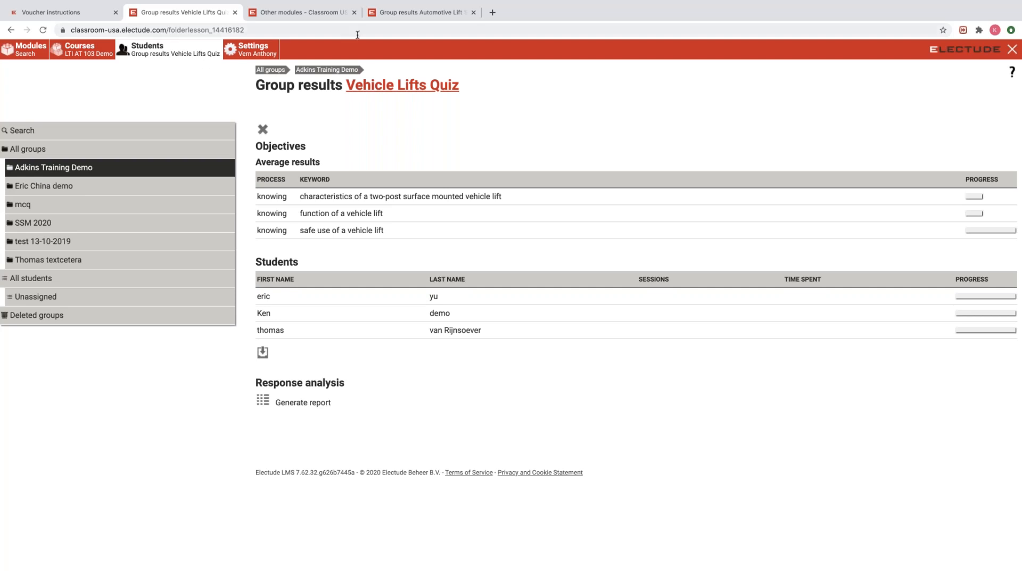
pyautogui.click(418, 14)
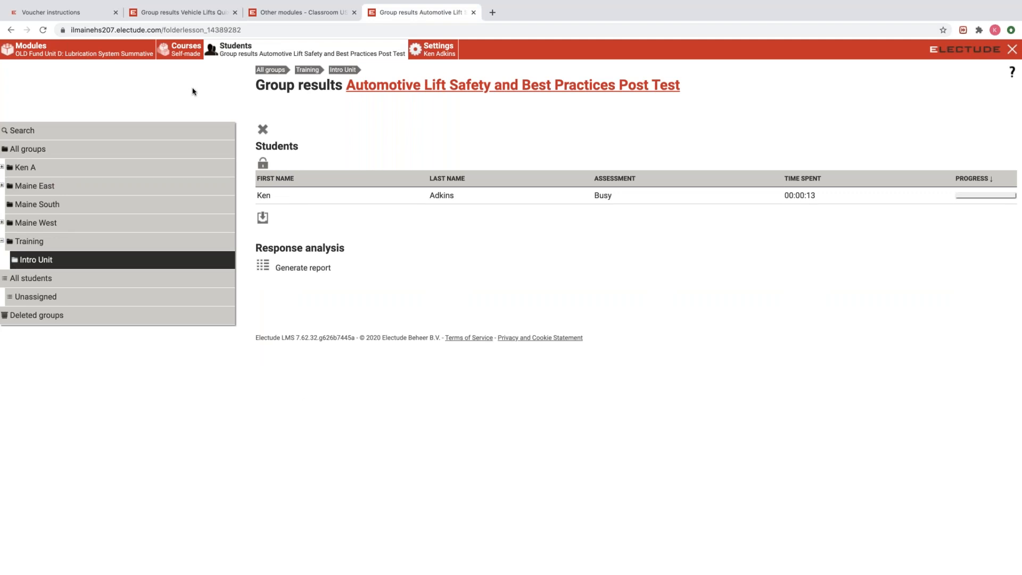
# Expand Maine East to show subgroups East 2016-17 through East 2019-20, then go back to Vehicle Lifts Quiz results.
pyautogui.click(2, 185)
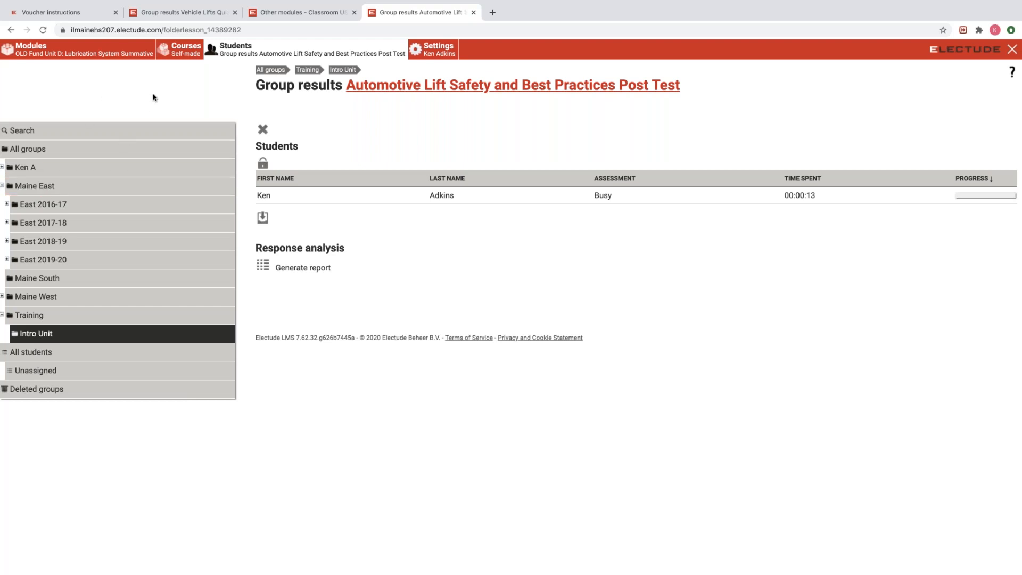
pyautogui.click(169, 11)
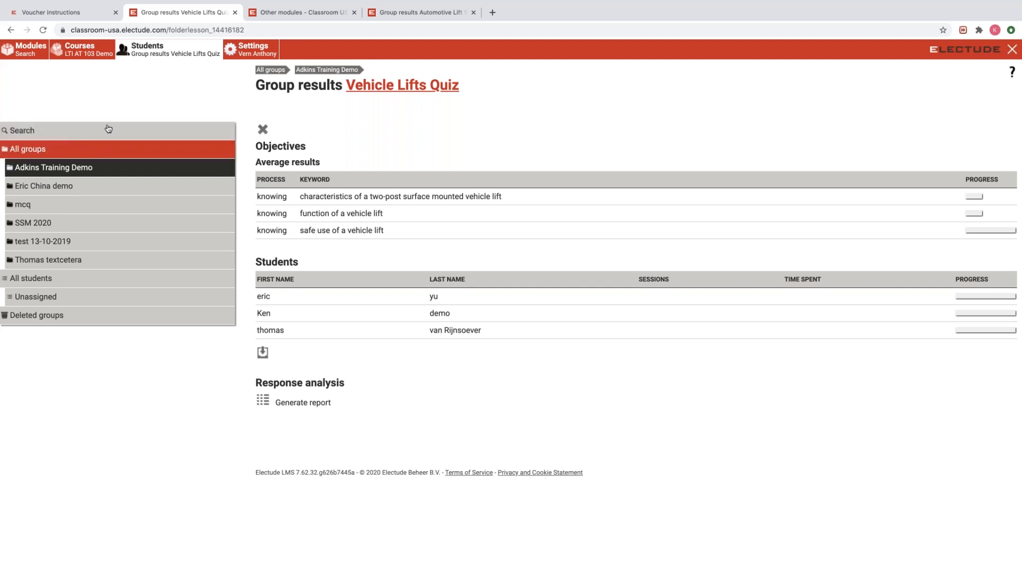
# Show the All groups list with its six groups and student counts.
pyautogui.click(46, 151)
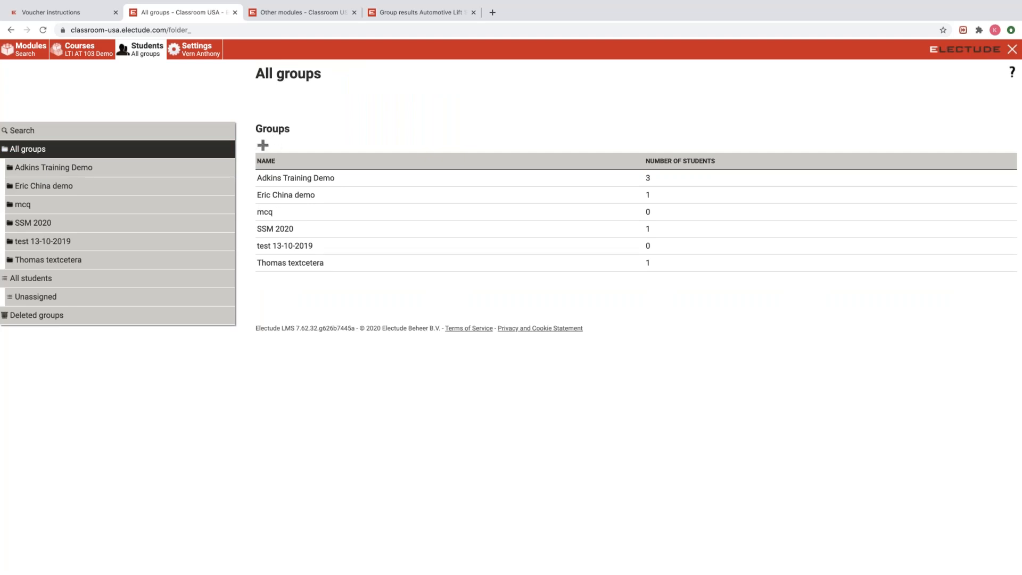
# Add a new group named 2020-2021.
pyautogui.click(262, 145)
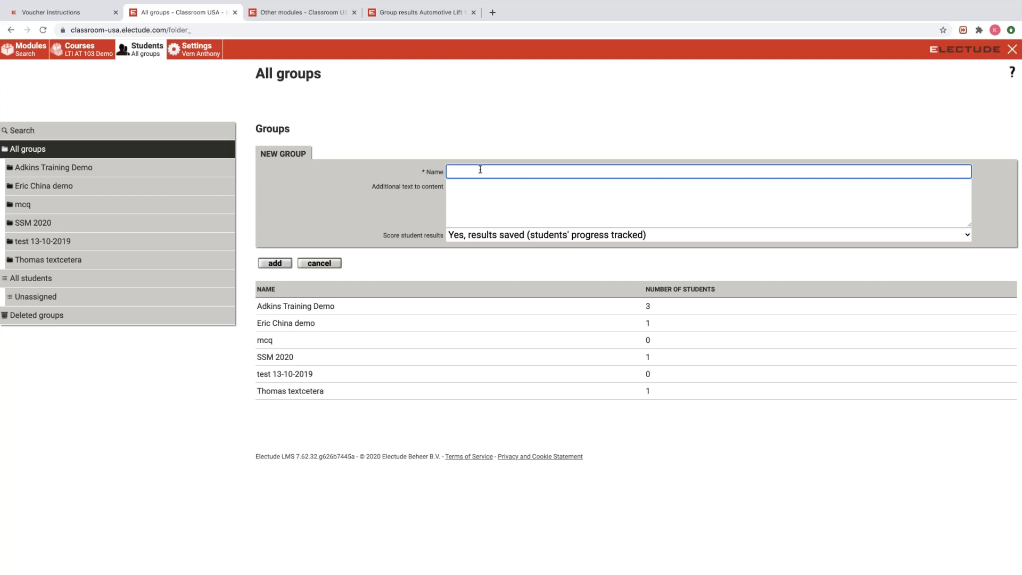
pyautogui.write('2020-2021')
pyautogui.click(273, 263)
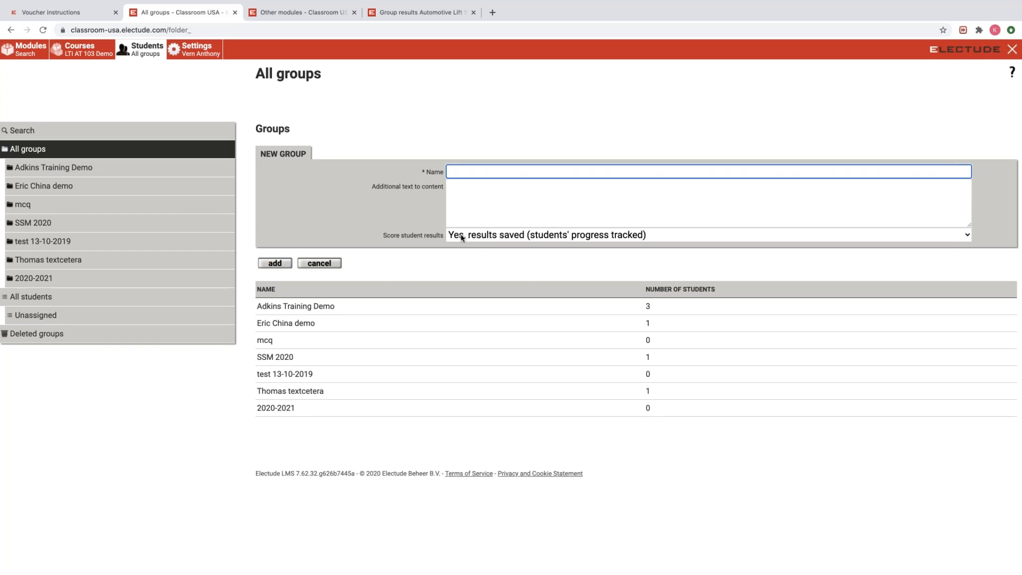
# Review the score tracking options, then open the 2020-2021 group's settings for editing.
pyautogui.click(493, 234)
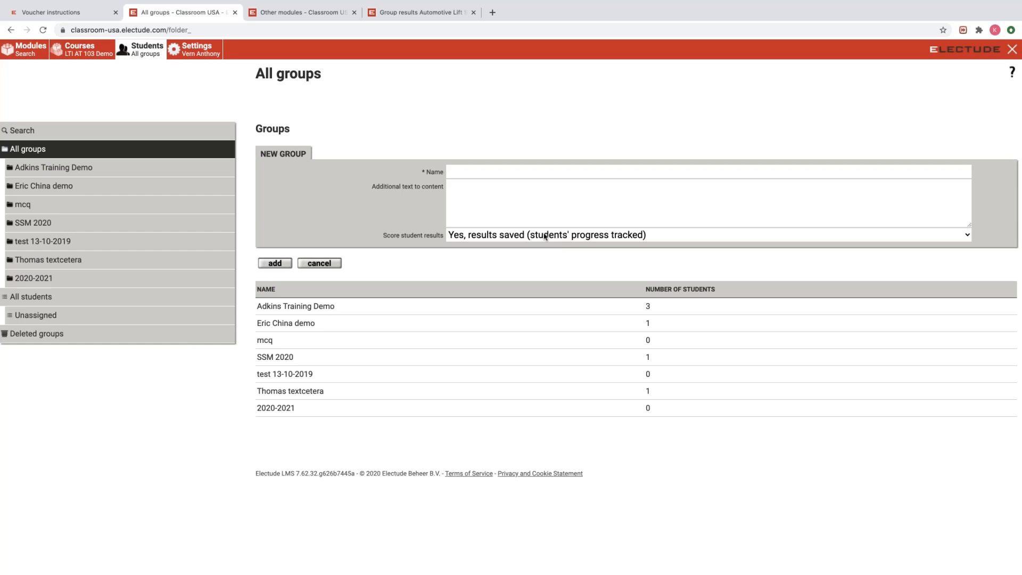
pyautogui.click(500, 238)
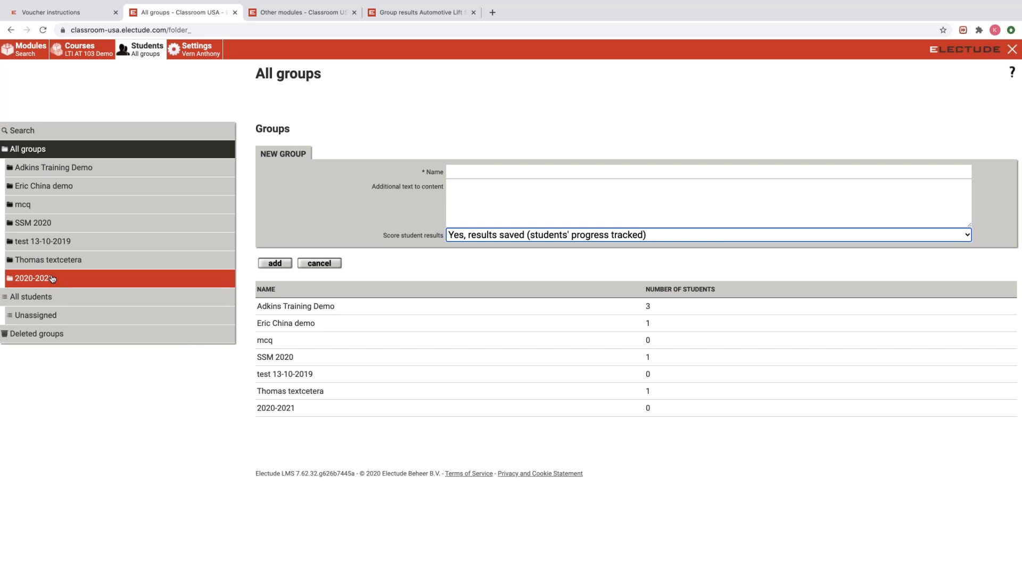
pyautogui.click(53, 279)
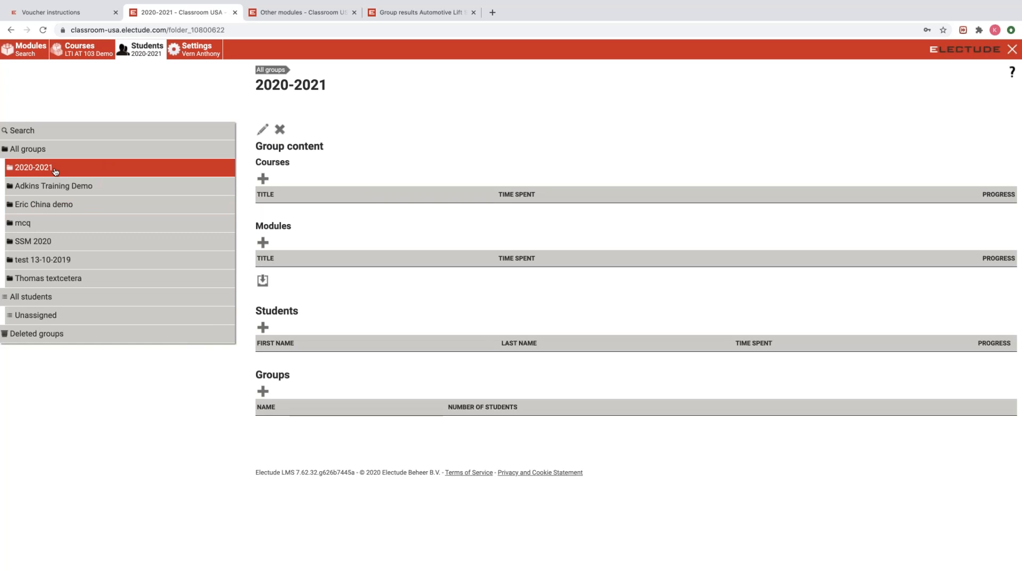
pyautogui.click(262, 130)
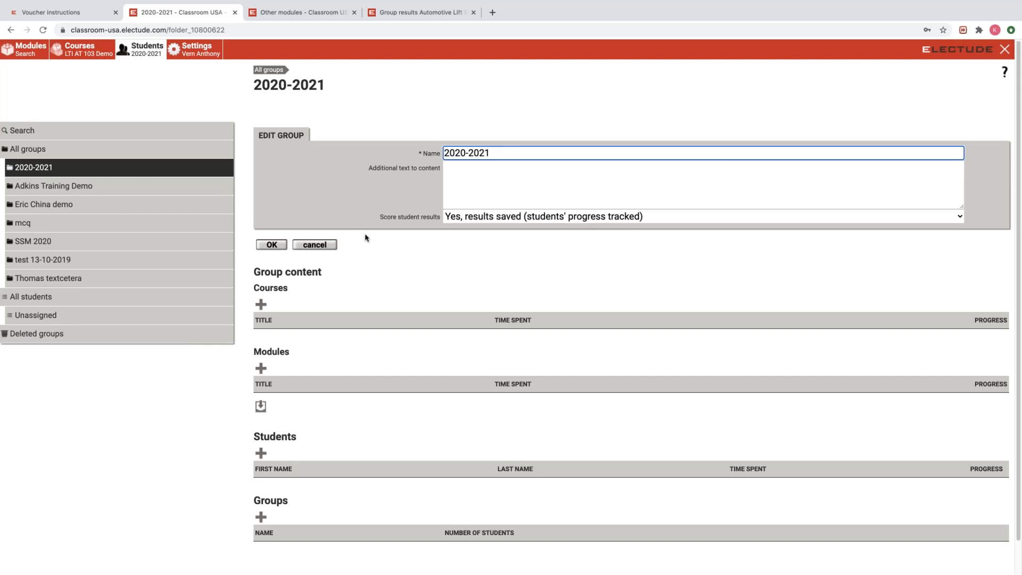
# Close the 2020-2021 group settings unchanged, then open and cancel the Add Course form.
pyautogui.click(326, 245)
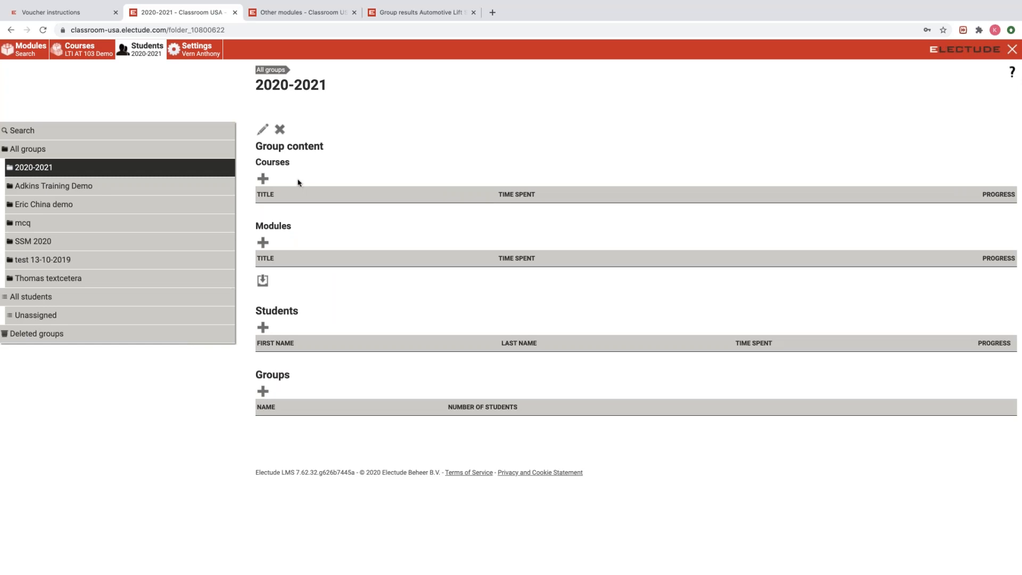
pyautogui.click(263, 179)
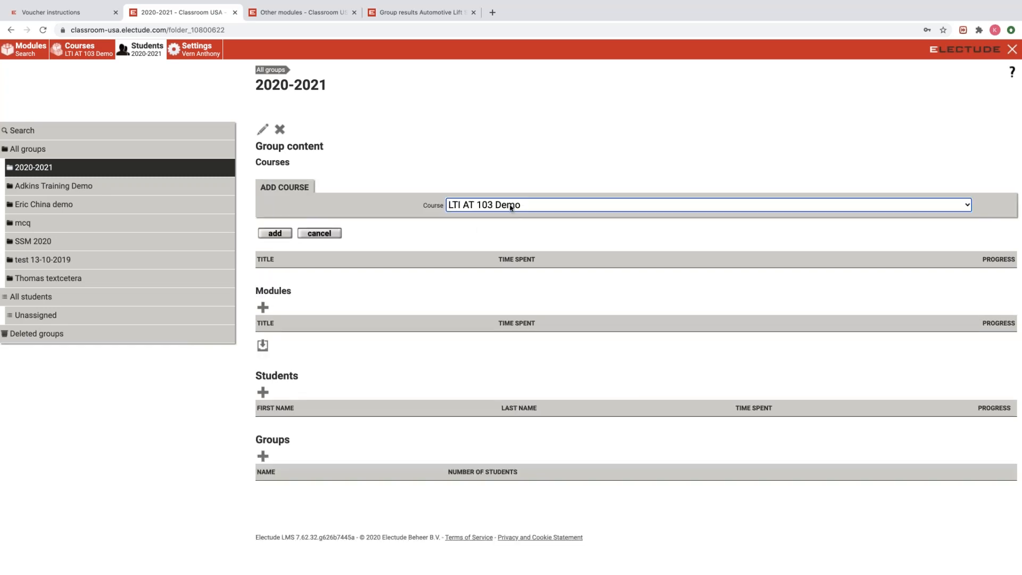
pyautogui.click(537, 204)
pyautogui.click(543, 205)
pyautogui.click(322, 233)
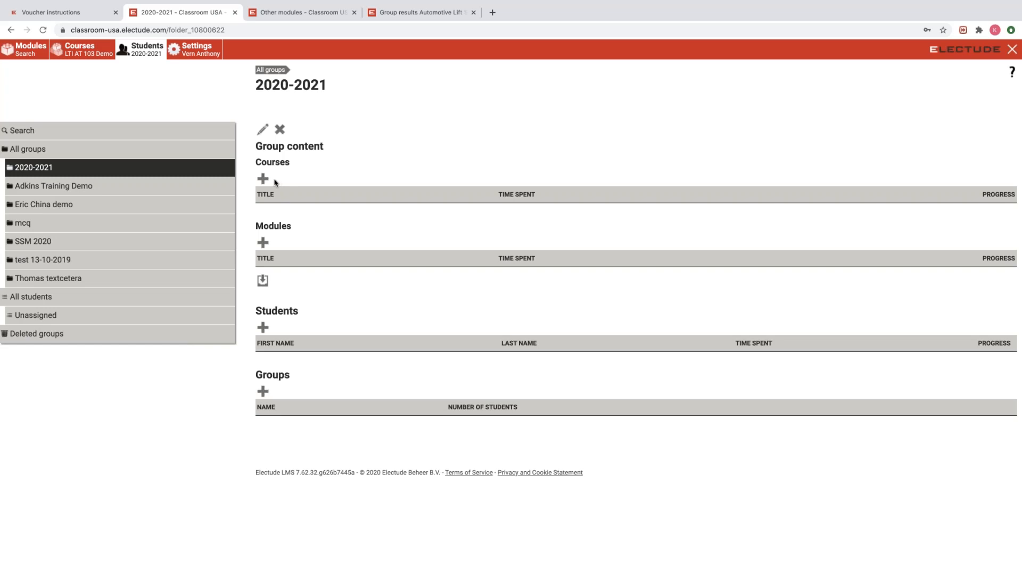
# Open and cancel Add Course once more, then begin a new subgroup form inside 2020-2021.
pyautogui.click(262, 179)
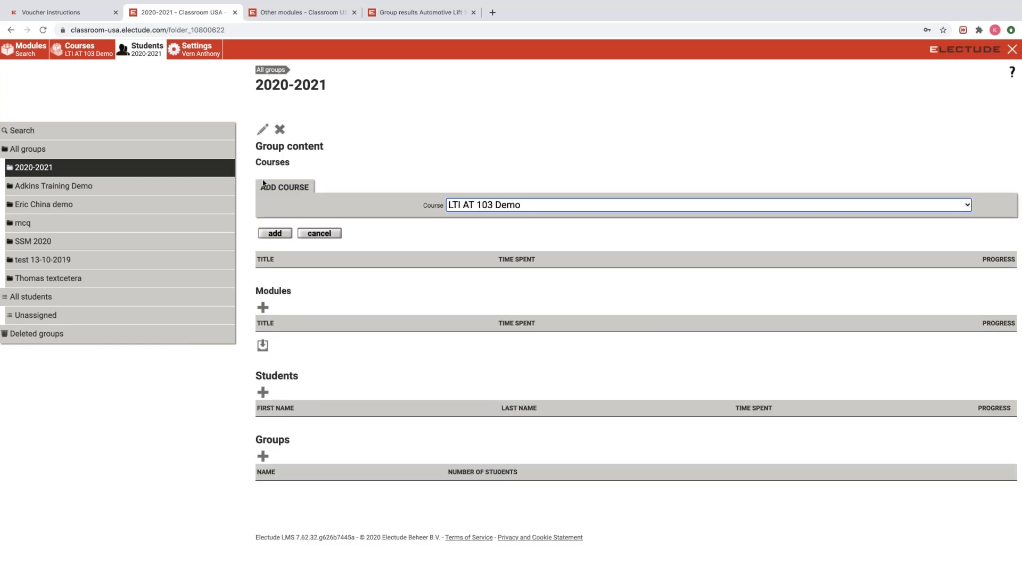
pyautogui.click(326, 235)
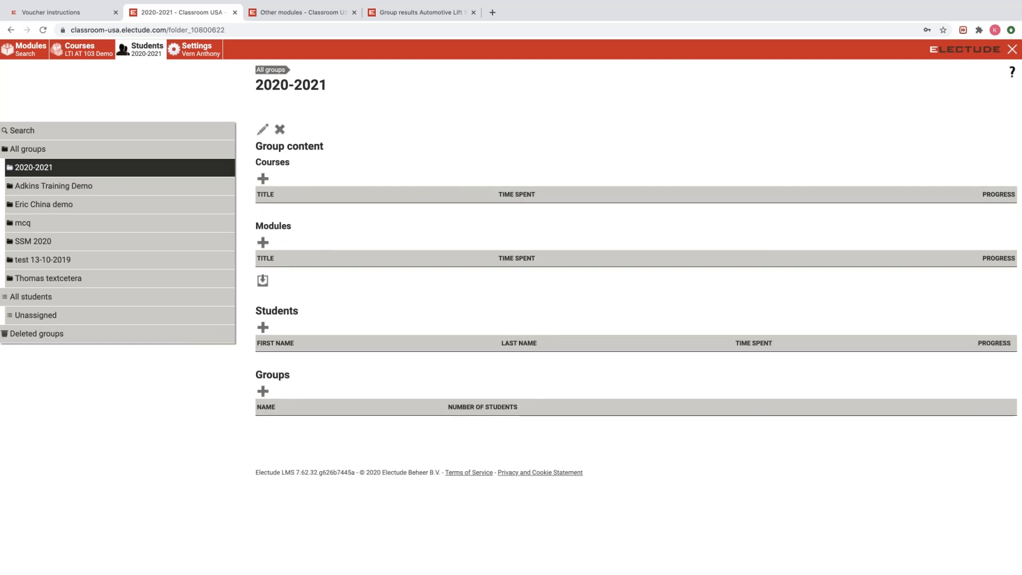
pyautogui.click(263, 392)
pyautogui.scroll(-1, 375, 348)
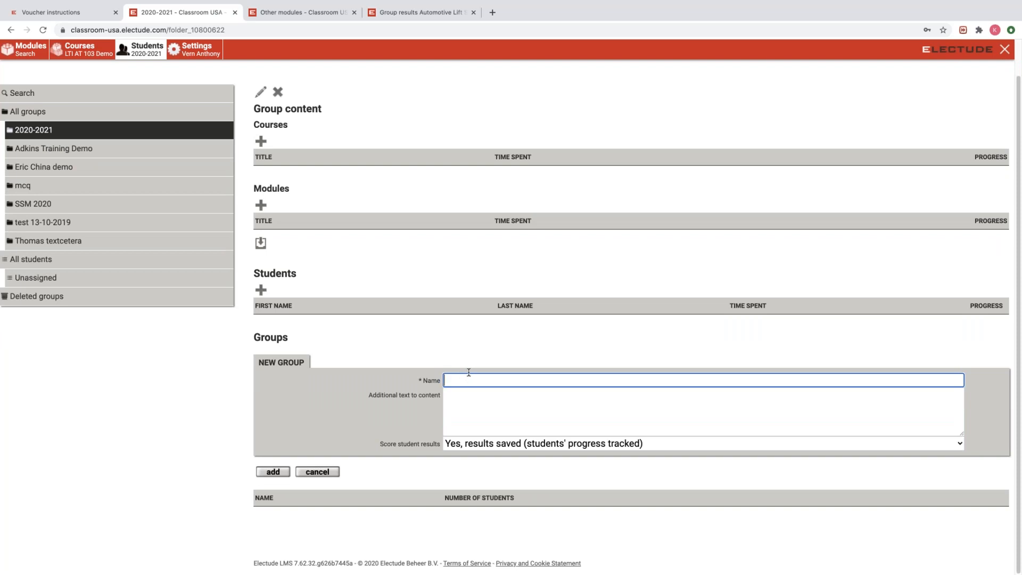
# Name the subgroup '1st hour Auto Fundamentals', correcting the typo, and add it.
pyautogui.write('1st hour Auto Fundamentals')
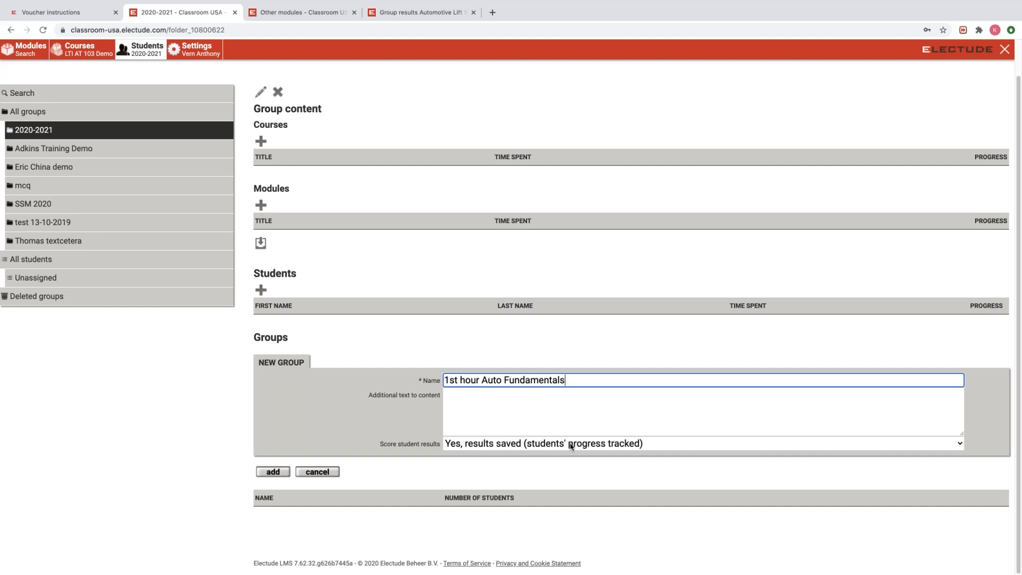
pyautogui.click(274, 472)
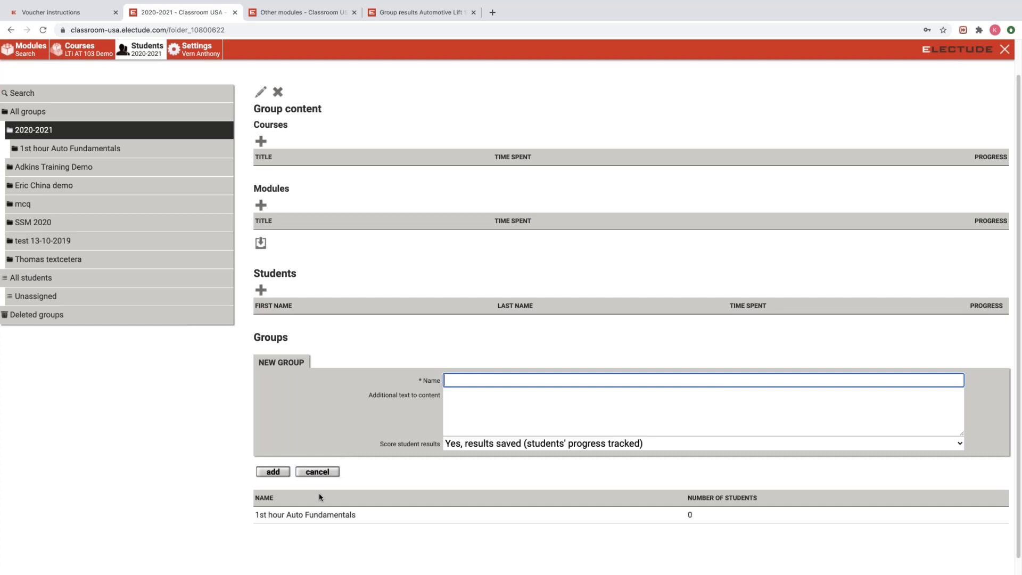
# Try submitting the blank new-group form under 2020-2021, then select its empty Name field.
pyautogui.scroll(-1, 319, 493)
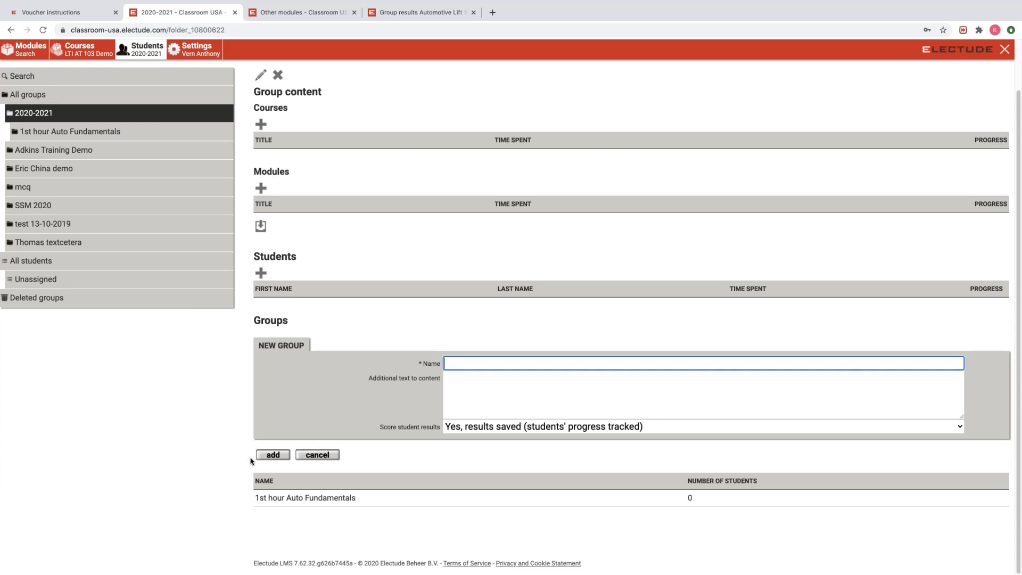
pyautogui.click(277, 456)
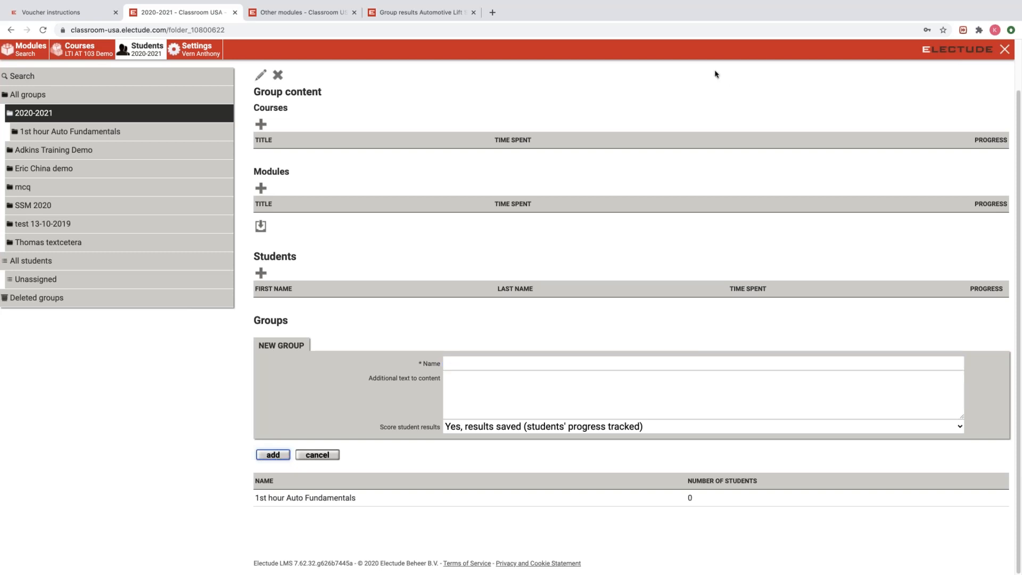
pyautogui.click(473, 361)
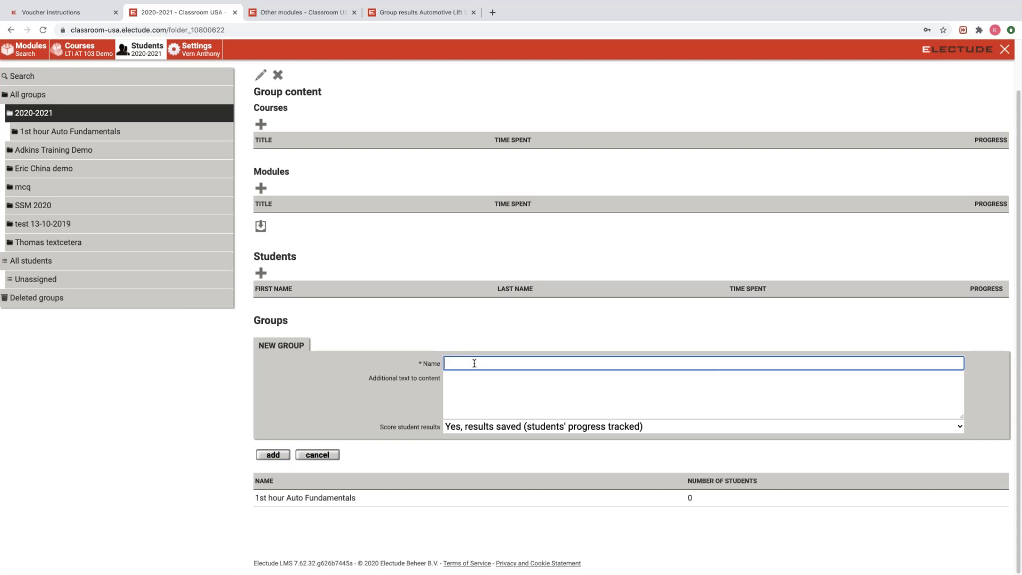
# Add the '2nd hour Auto Service' subgroup and reload the page to refresh the group view.
pyautogui.write('2nd hour Auto Service')
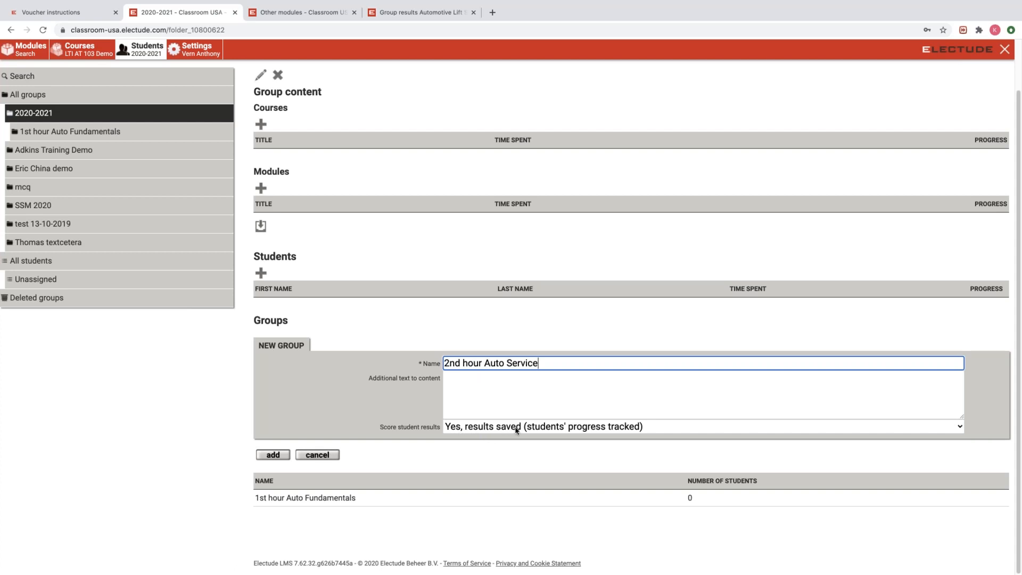
pyautogui.click(273, 455)
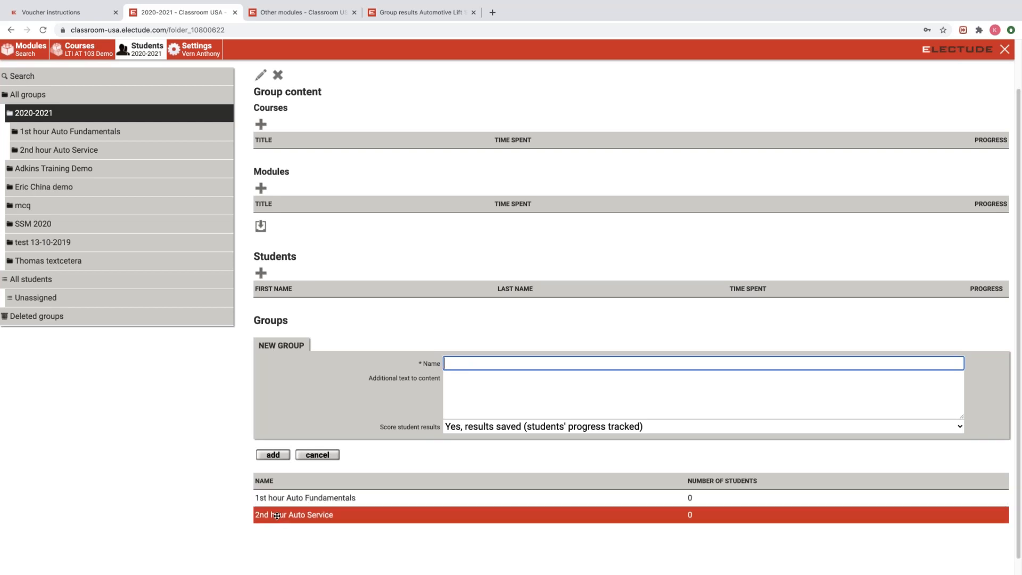
pyautogui.click(45, 32)
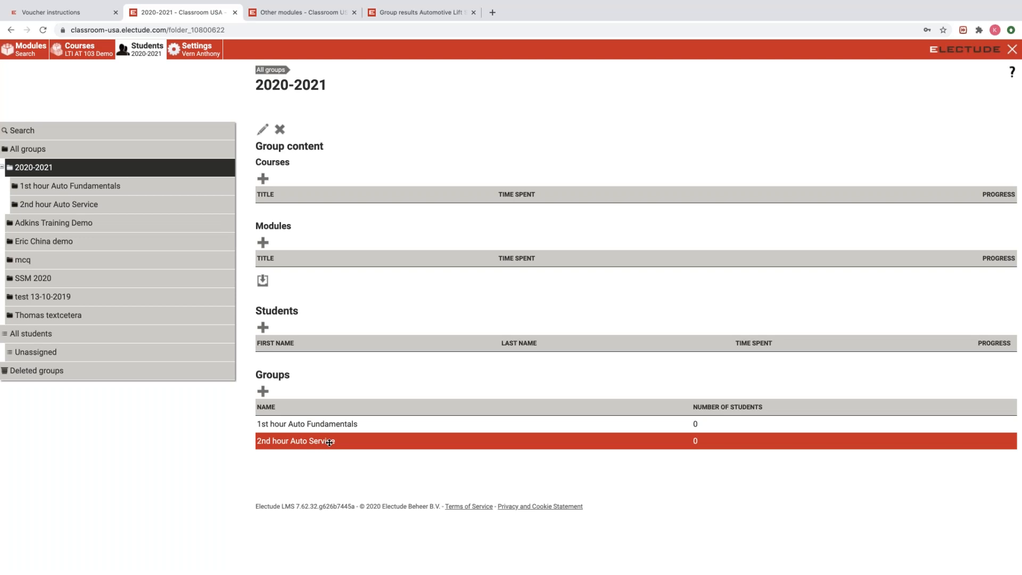
# Open the '2nd hour Auto Service' subgroup and confirm its deletion.
pyautogui.click(294, 442)
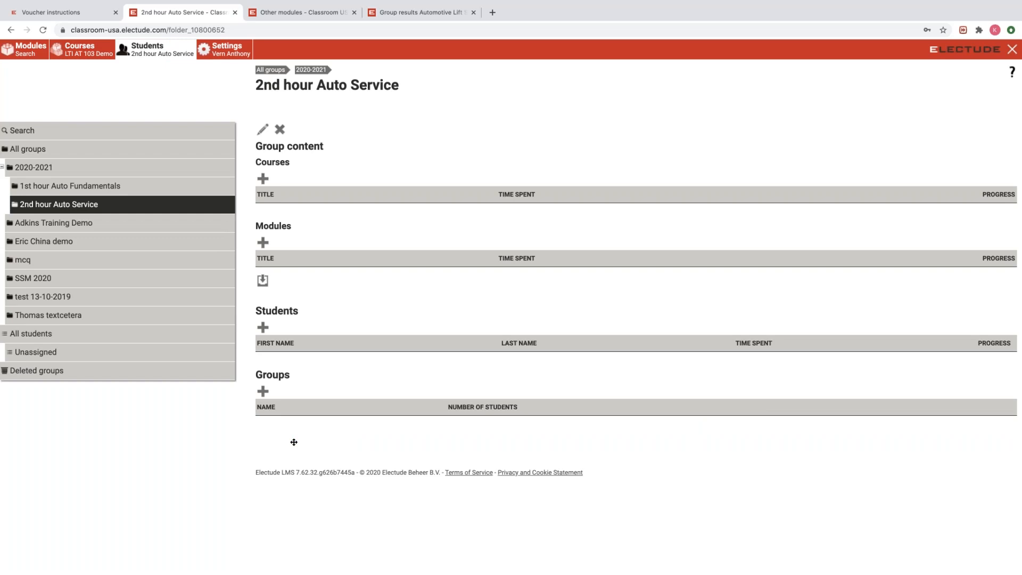
pyautogui.click(279, 130)
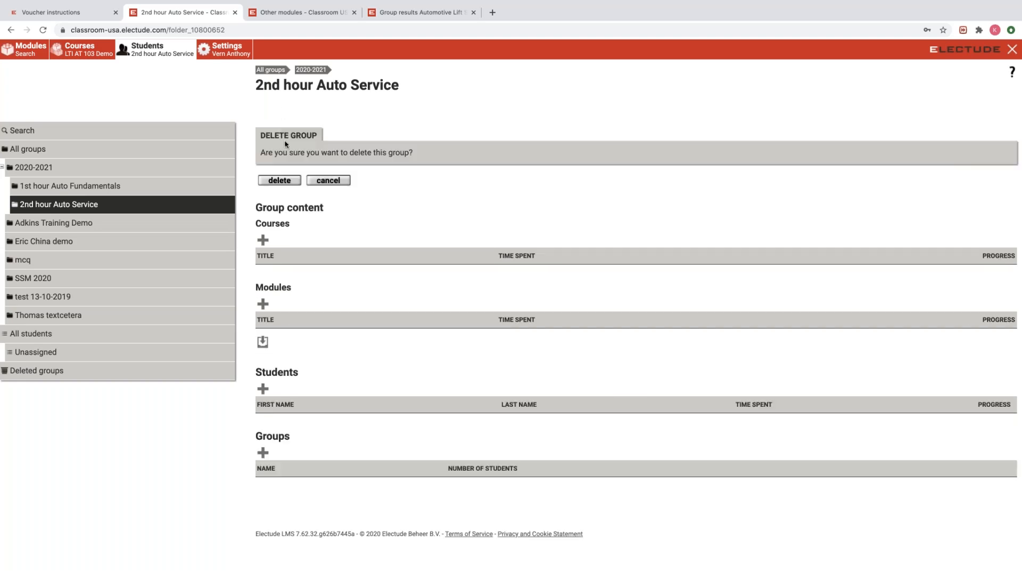
pyautogui.click(286, 182)
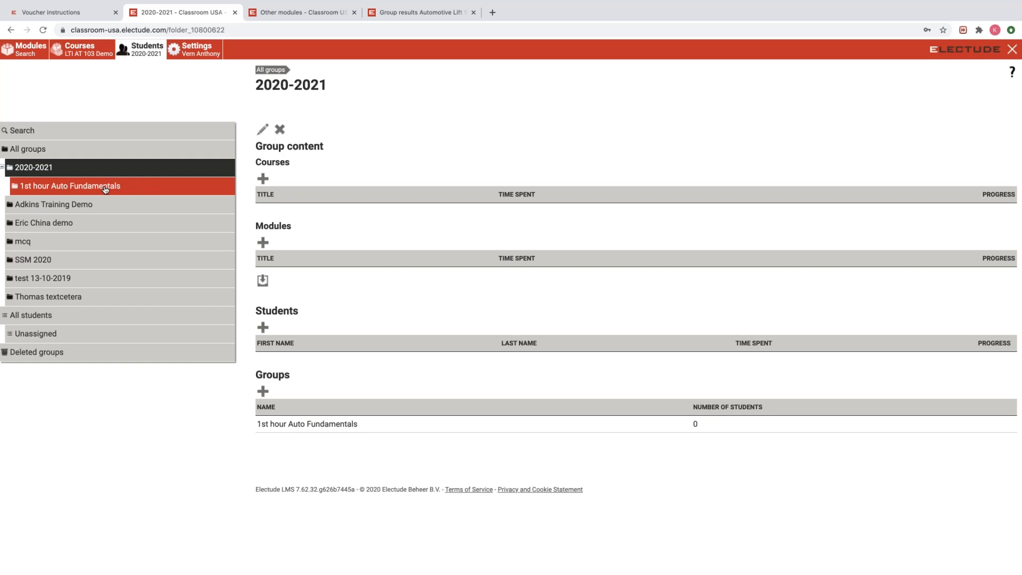
# Open the '1st hour Auto Fundamentals' group page from the tree and reload it.
pyautogui.click(105, 189)
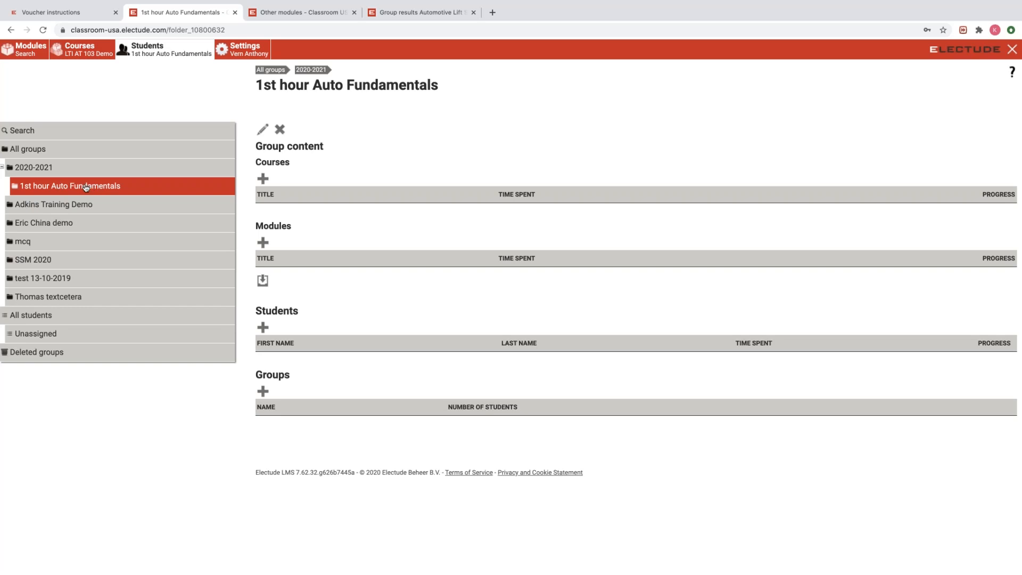
pyautogui.click(88, 189)
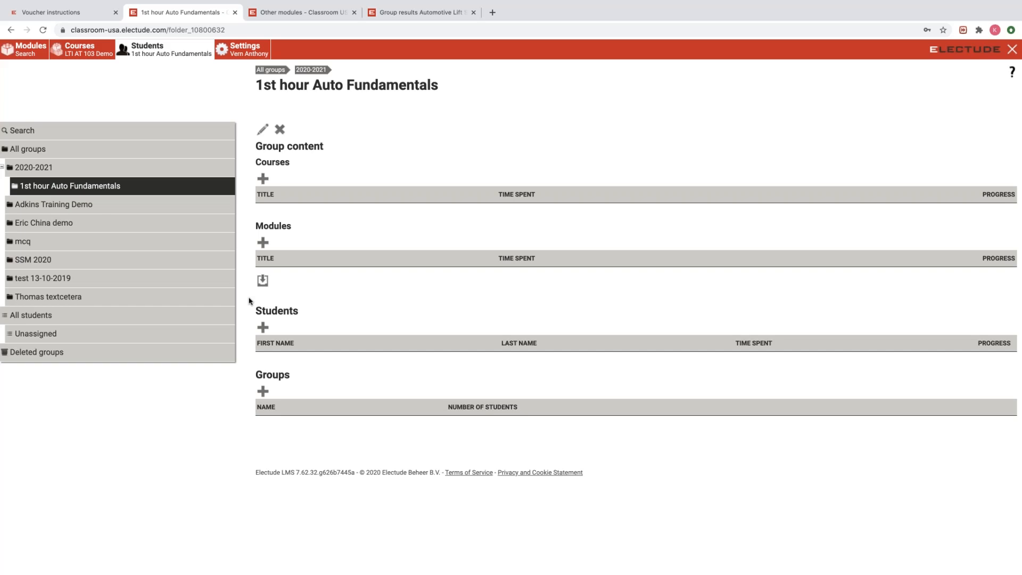
# Start a new student entry and clear the autofilled username and password.
pyautogui.click(263, 328)
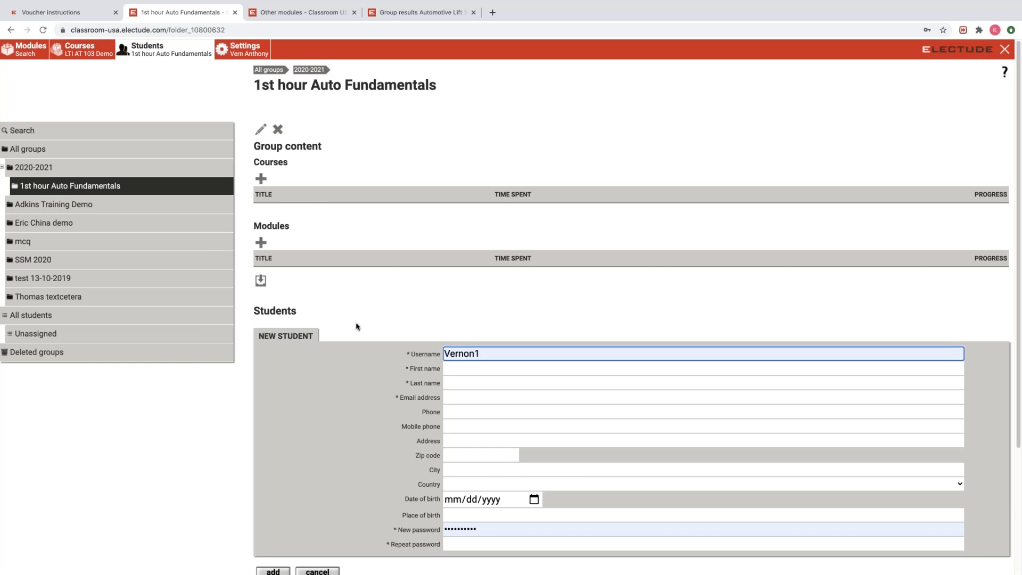
pyautogui.scroll(-2, 359, 321)
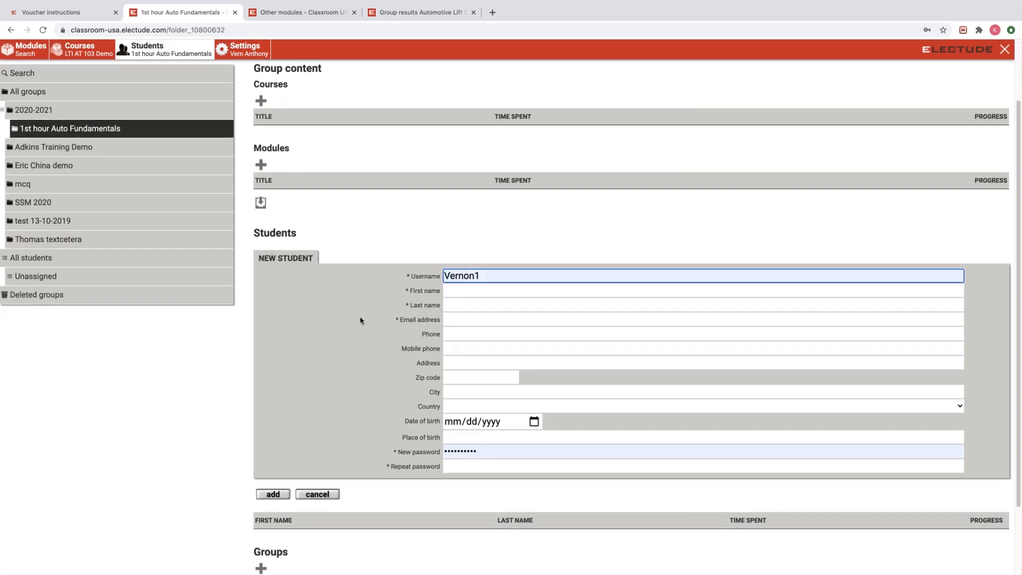
pyautogui.moveTo(490, 276); pyautogui.dragTo(429, 281)
pyautogui.press('BackSpace')
pyautogui.click(405, 453)
pyautogui.moveTo(406, 456); pyautogui.dragTo(402, 456)
pyautogui.press('BackSpace')
pyautogui.click(349, 302)
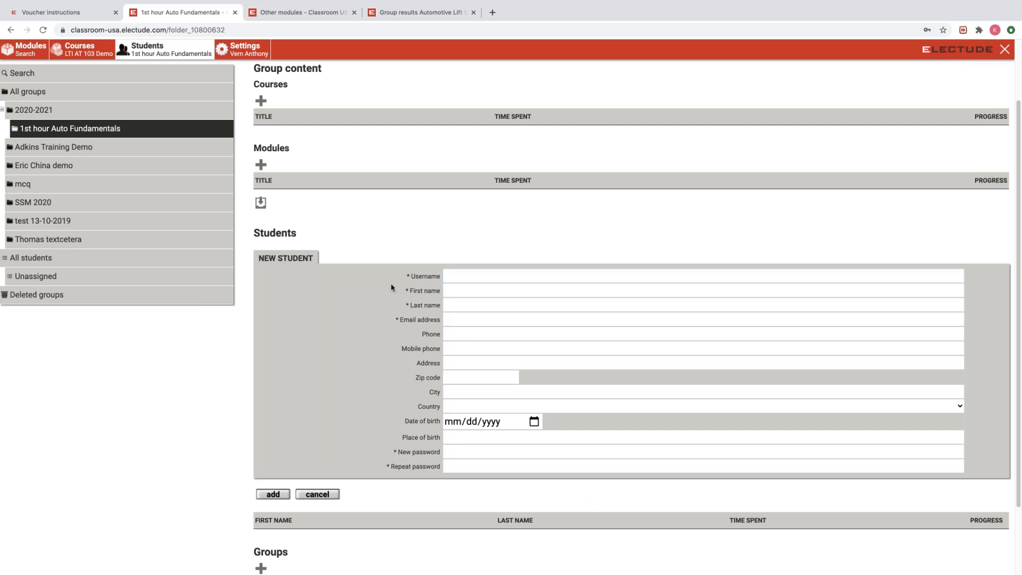
pyautogui.click(469, 276)
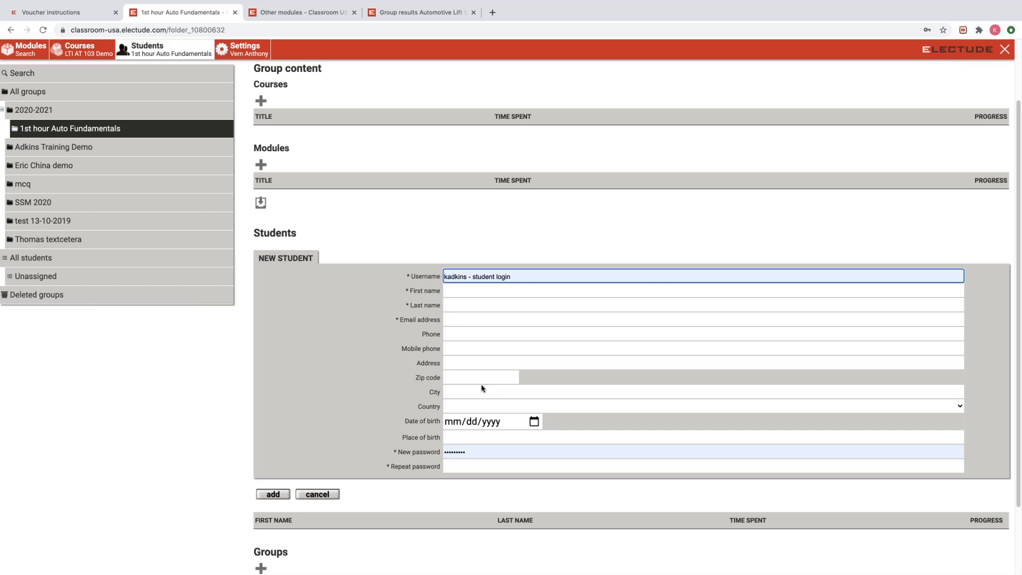
pyautogui.click(559, 241)
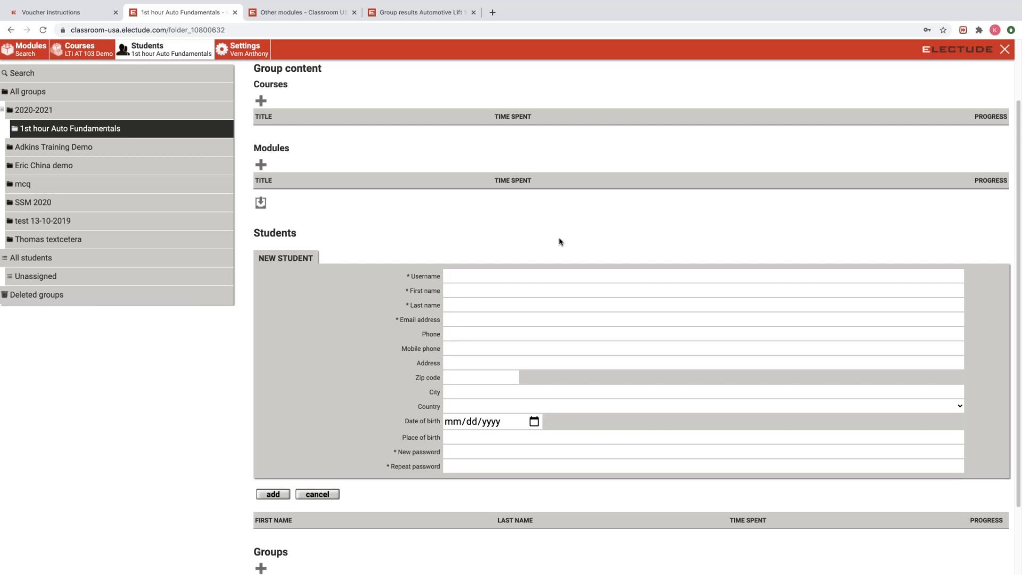
pyautogui.click(475, 278)
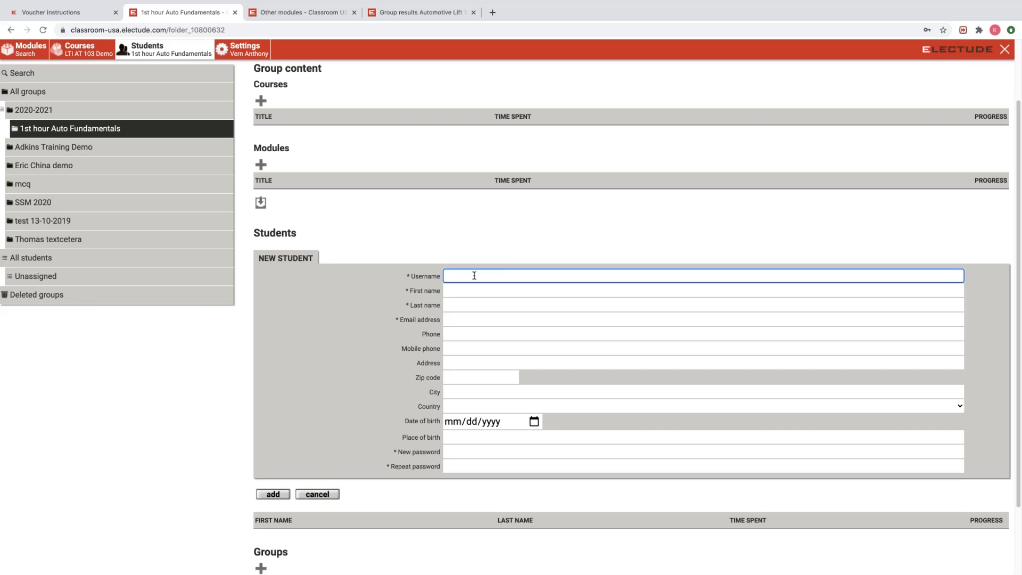
# Fill in the new student's username, first name, last name and e-mail address.
pyautogui.write('ken')
pyautogui.write('adkin')
pyautogui.press('BackSpace')
pyautogui.press('BackSpace')
pyautogui.press('BackSpace')
pyautogui.press('BackSpace')
pyautogui.press('BackSpace')
pyautogui.write('demo 2')
pyautogui.press('BackSpace')
pyautogui.press('BackSpace')
pyautogui.write('2')
pyautogui.click(479, 292)
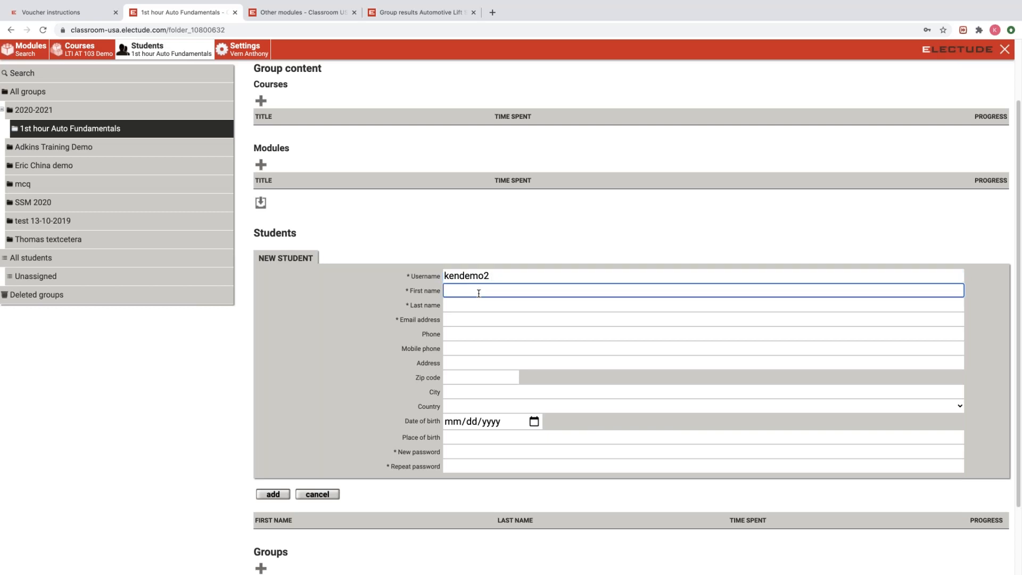
pyautogui.press('Tab')
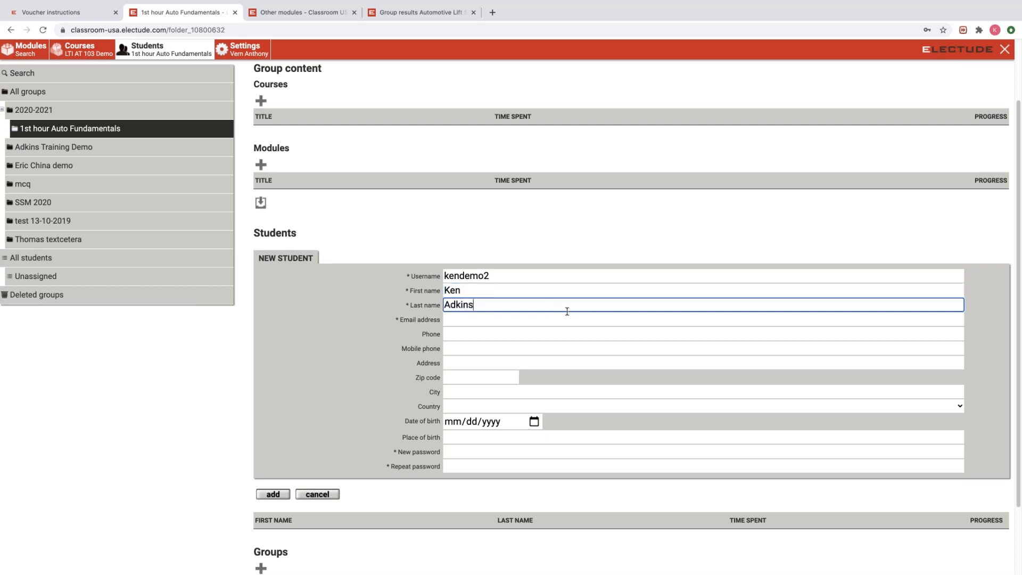
pyautogui.click(580, 336)
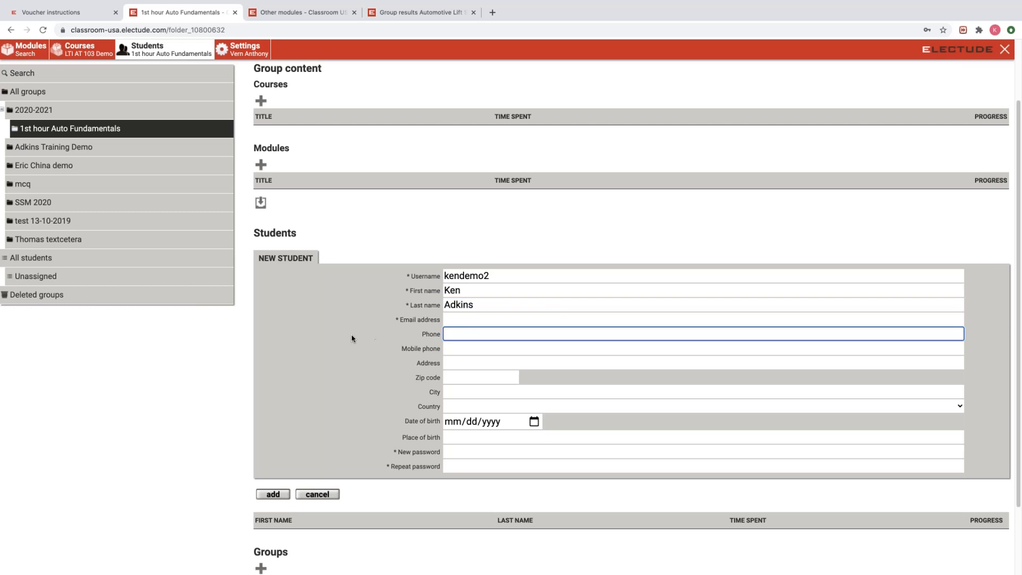
pyautogui.click(456, 318)
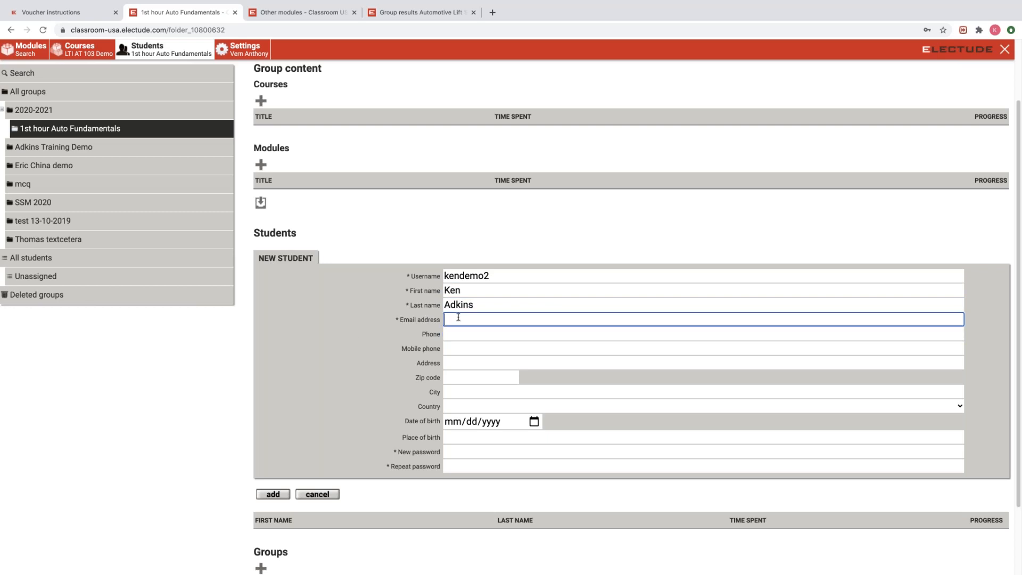
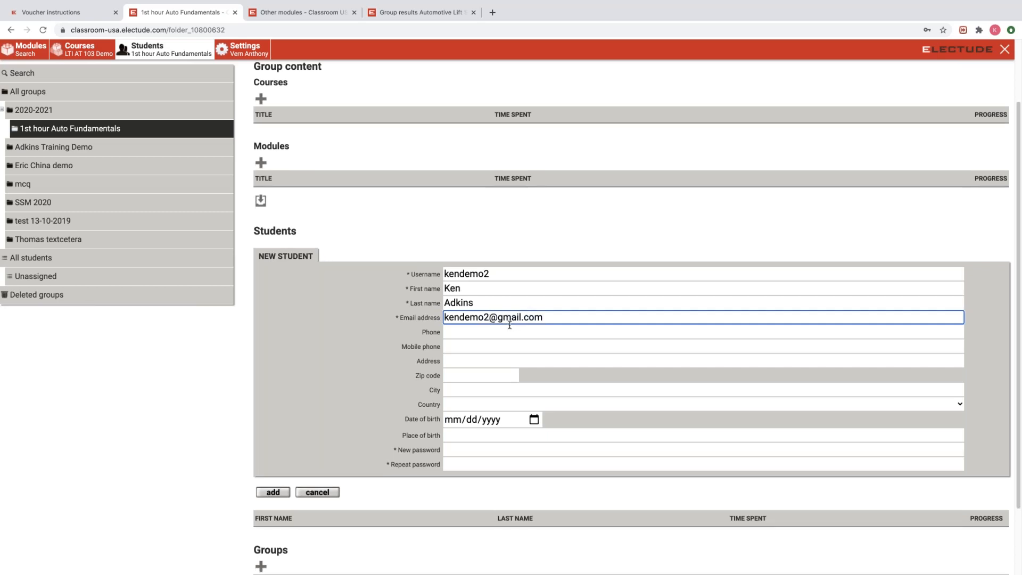
pyautogui.scroll(-3, 510, 329)
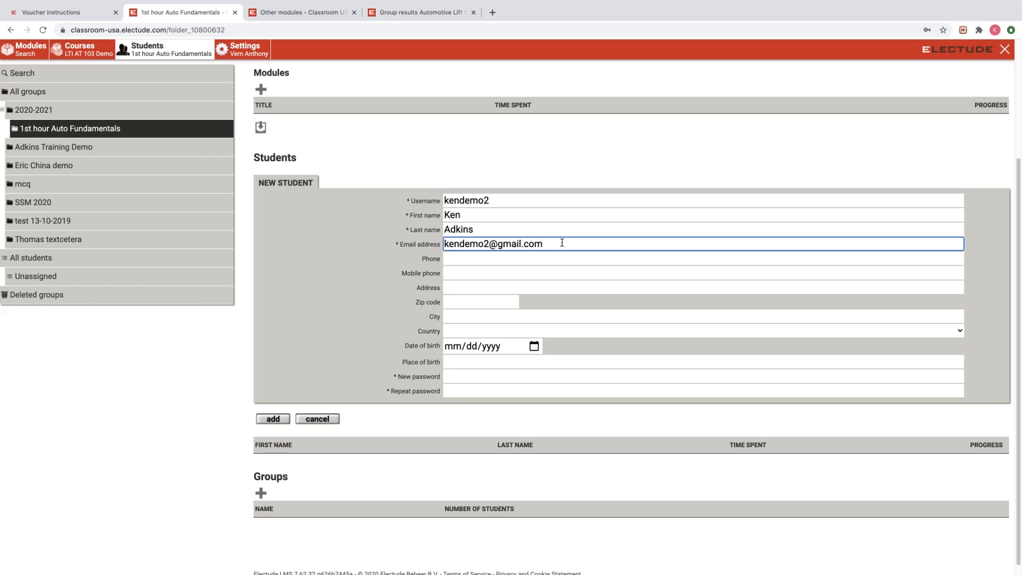
# Enter the student's password in New password and Repeat password.
pyautogui.click(464, 376)
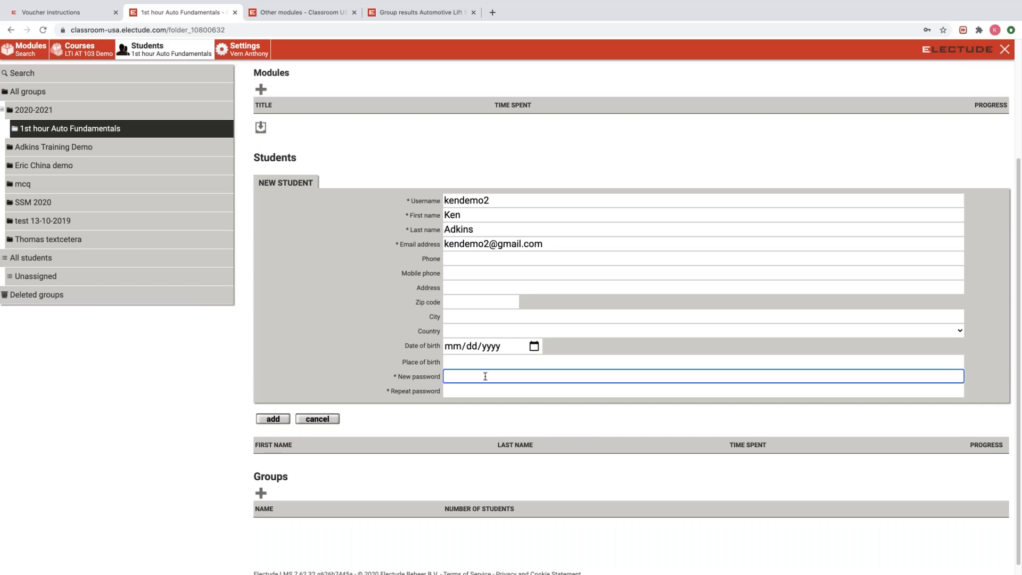
pyautogui.write('•••••')
pyautogui.press('BackSpace')
pyautogui.press('BackSpace')
pyautogui.press('BackSpace')
pyautogui.press('BackSpace')
pyautogui.write('••••••')
pyautogui.click(472, 391)
pyautogui.write('•••••')
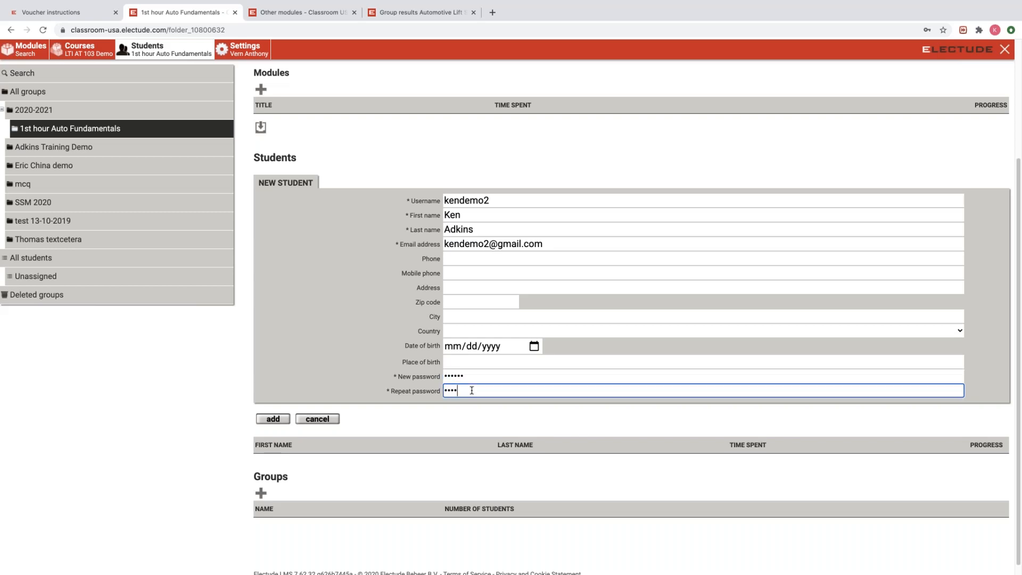
pyautogui.write('•')
# Retype matching passwords in both fields and add the student to 1st hour Auto Fundamentals.
pyautogui.click(266, 419)
pyautogui.click(596, 90)
pyautogui.click(414, 376)
pyautogui.write('kendemo2')
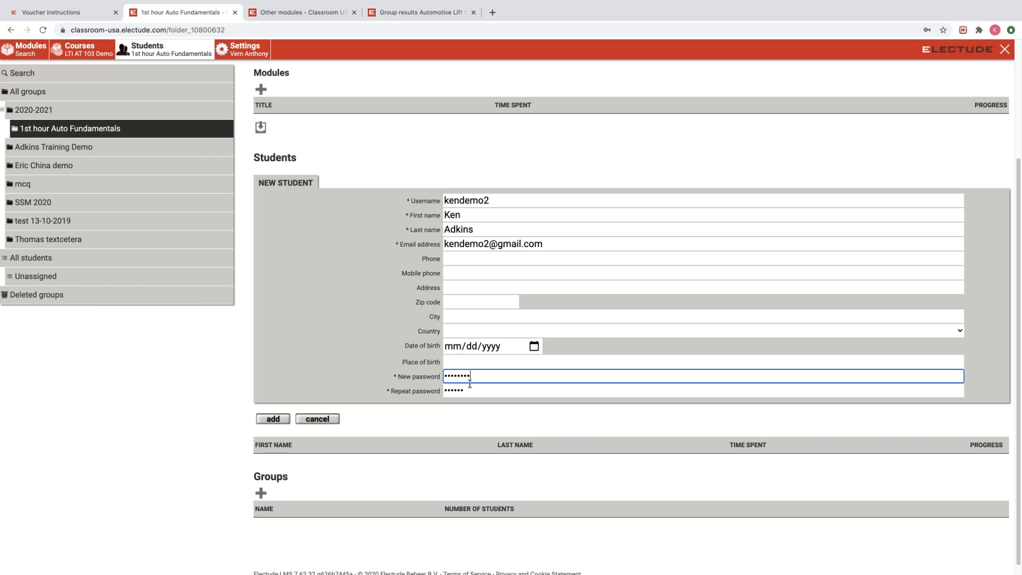
pyautogui.click(403, 394)
pyautogui.write('kendemo2')
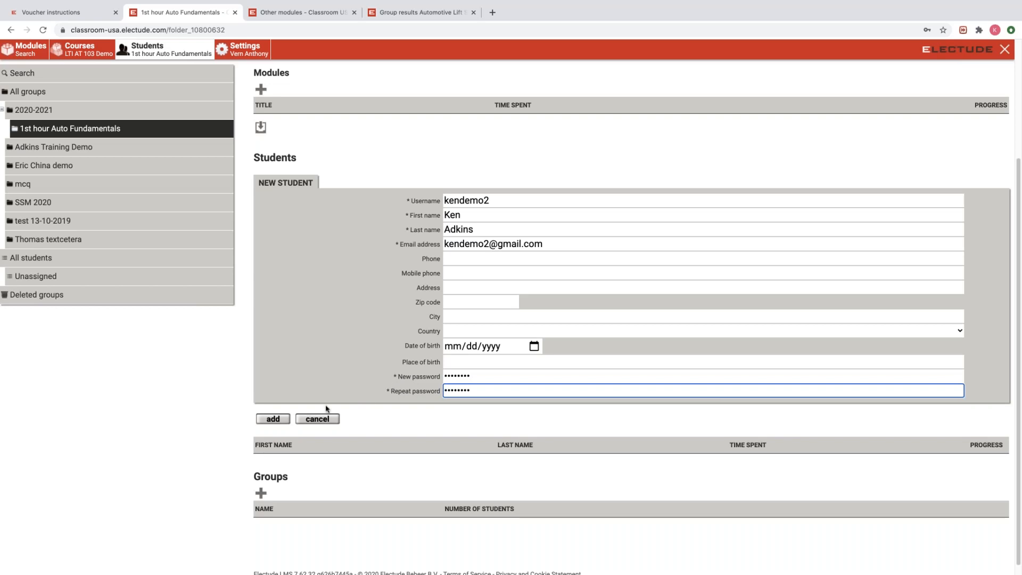
pyautogui.click(273, 420)
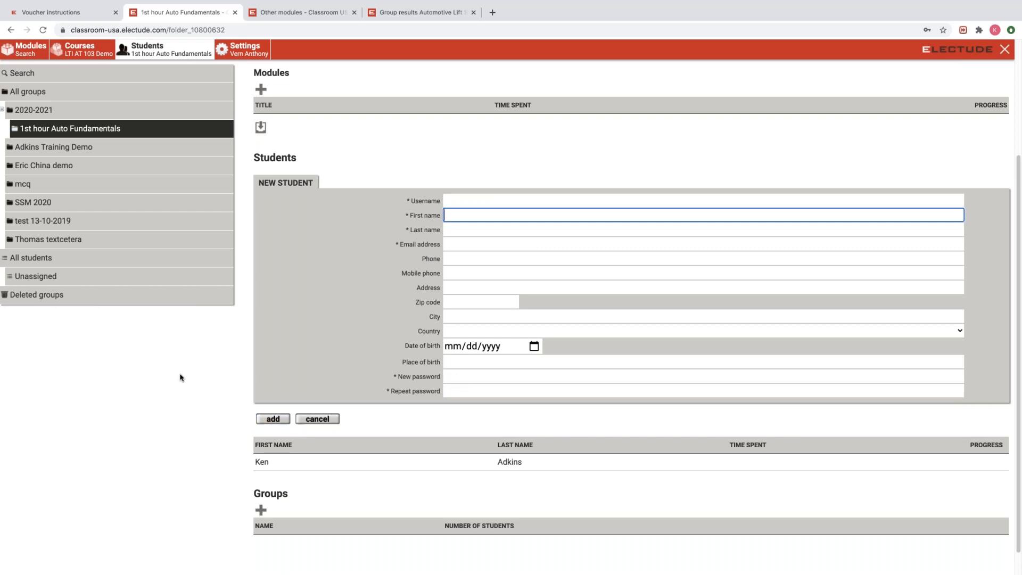
# Open the new student's profile from the group's Students list.
pyautogui.scroll(-1, 203, 410)
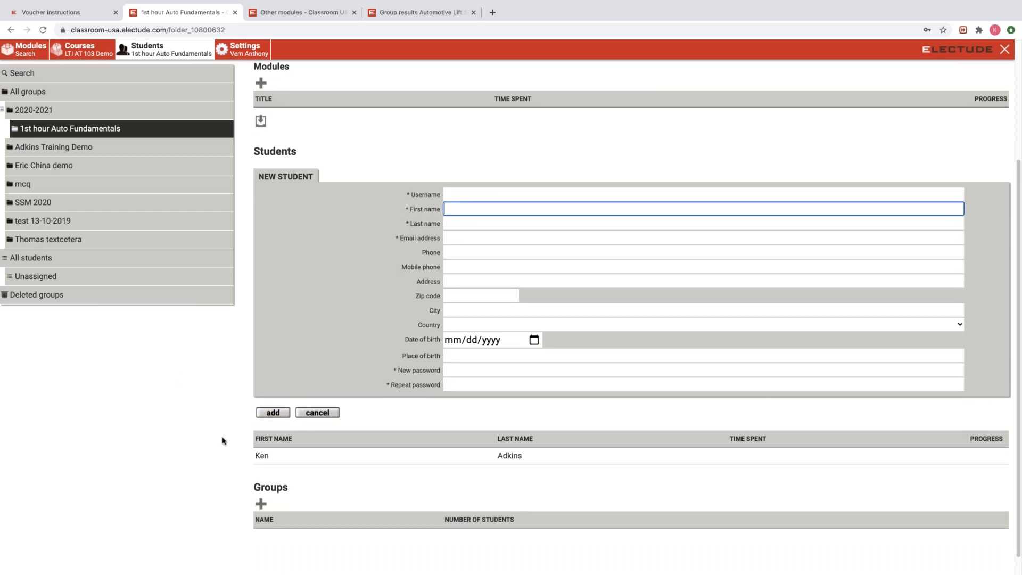
pyautogui.click(285, 458)
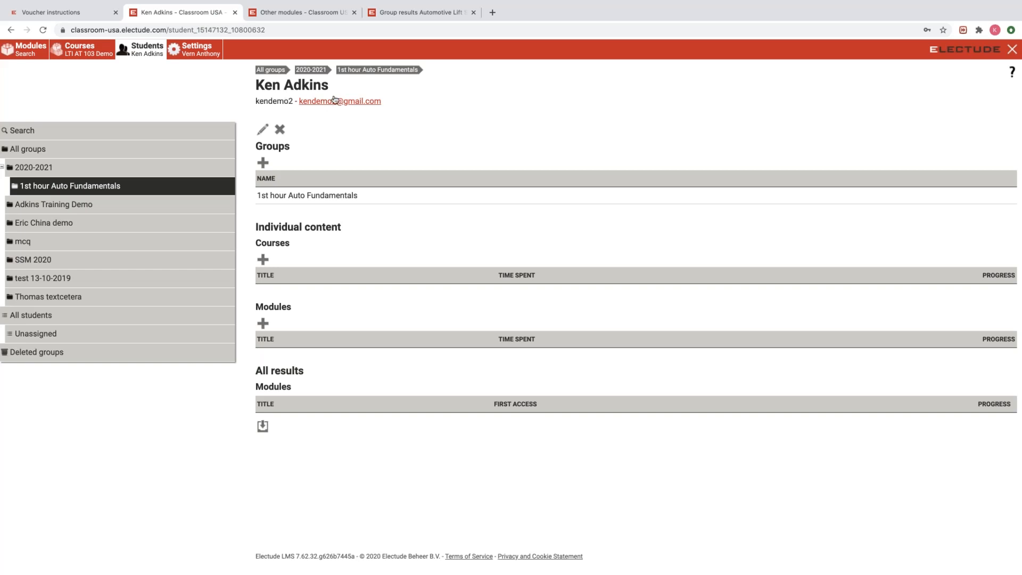
# View the student's edit form, cancel without saving, and return to 1st hour Auto Fundamentals.
pyautogui.click(263, 130)
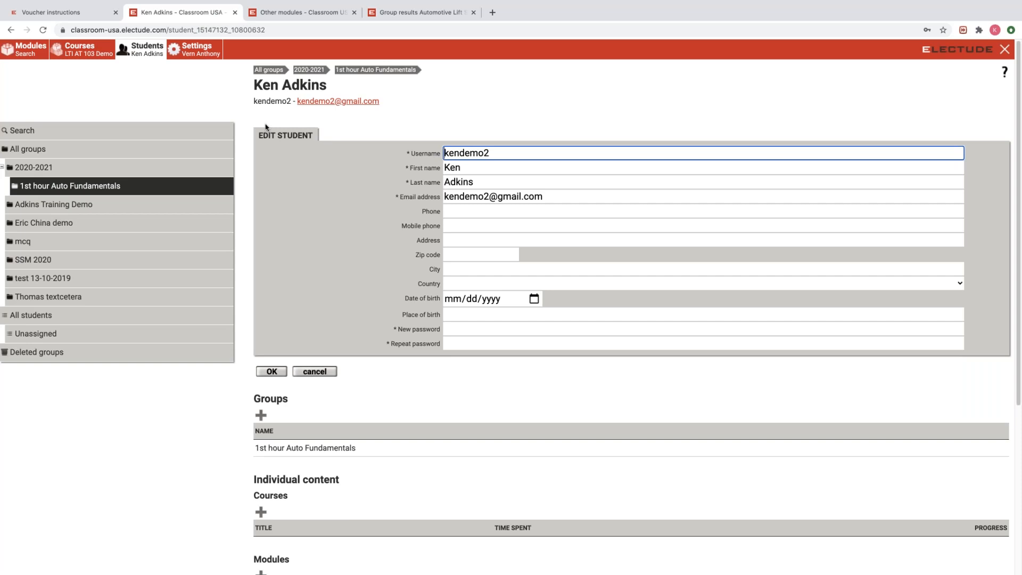
pyautogui.click(314, 372)
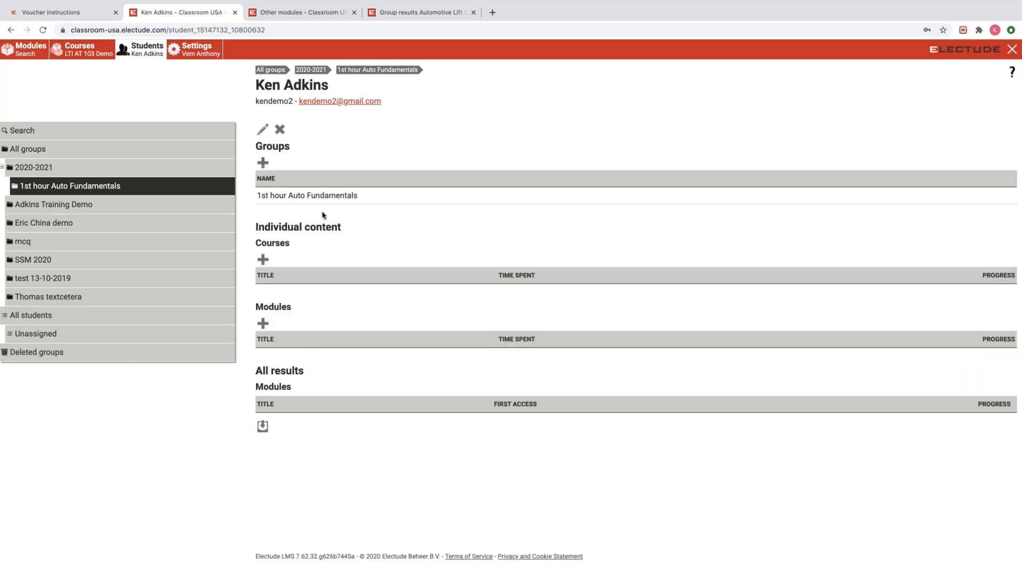
pyautogui.click(373, 71)
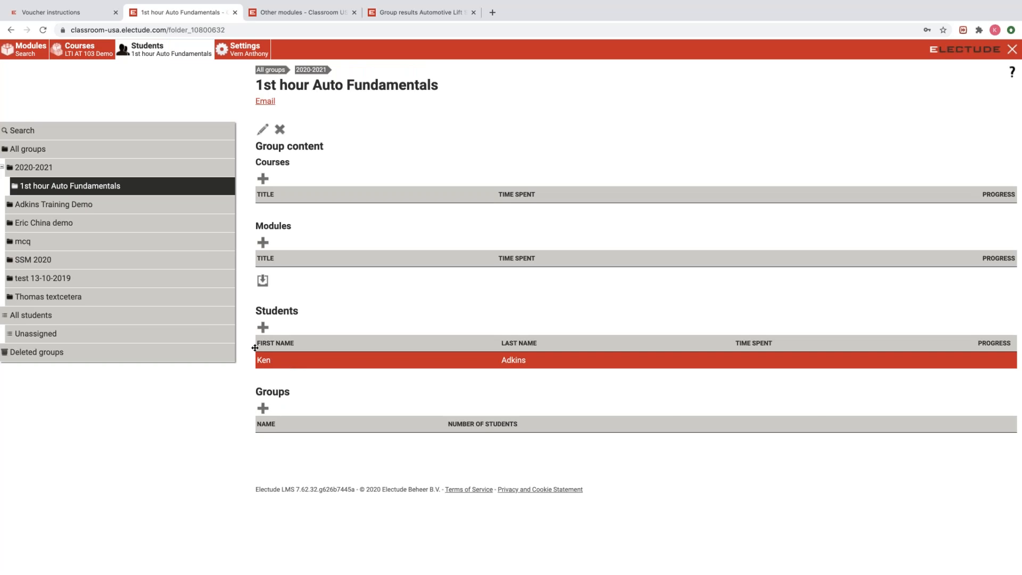
pyautogui.click(101, 186)
pyautogui.moveTo(306, 361); pyautogui.dragTo(112, 207)
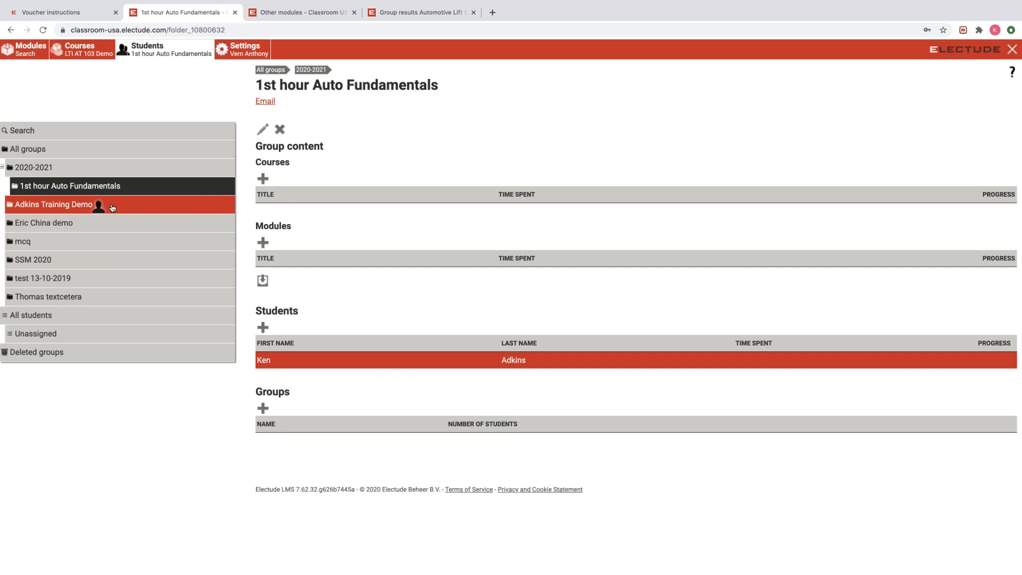
pyautogui.moveTo(112, 208); pyautogui.dragTo(152, 187)
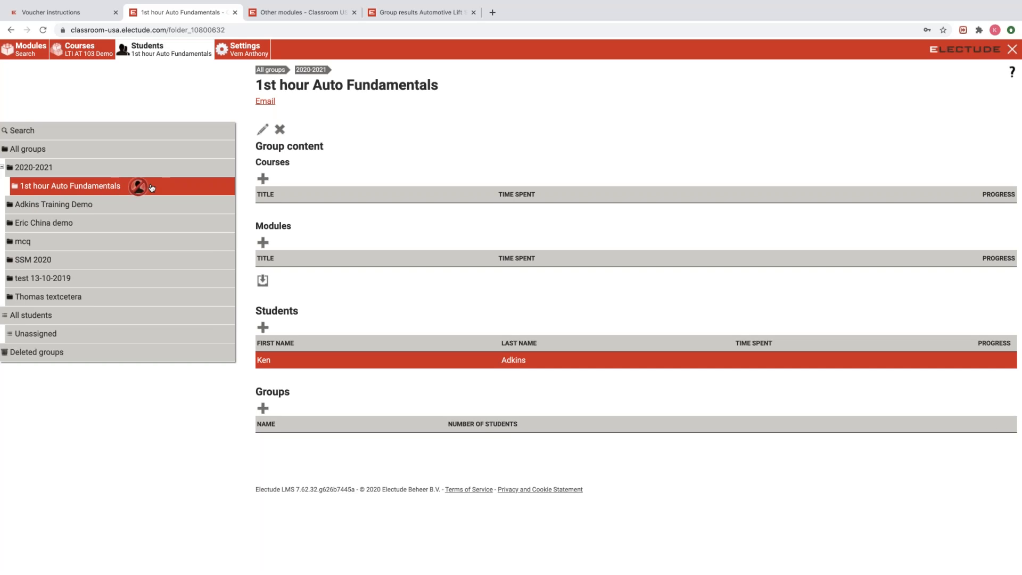
pyautogui.moveTo(149, 192); pyautogui.dragTo(141, 206)
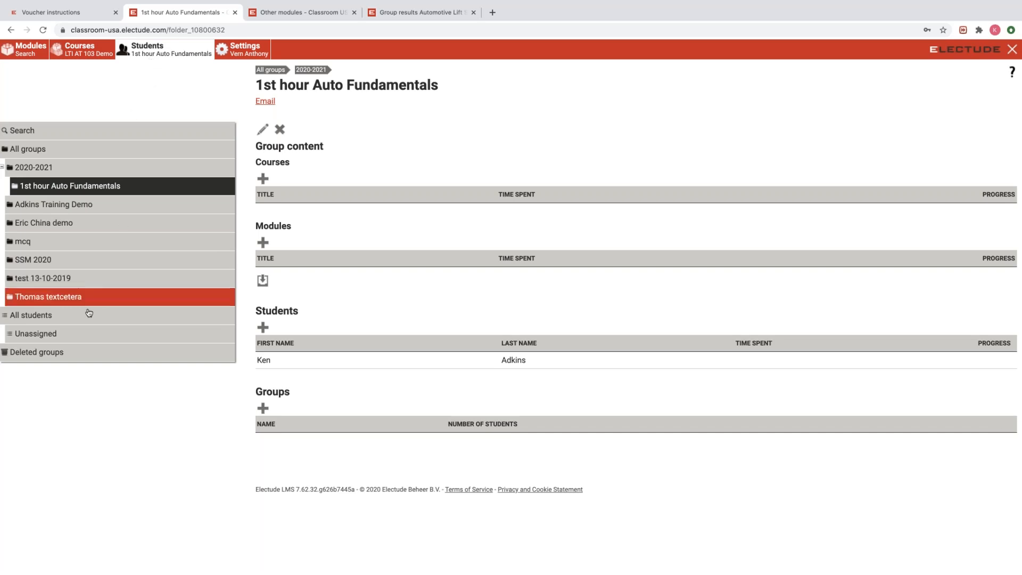
pyautogui.click(46, 316)
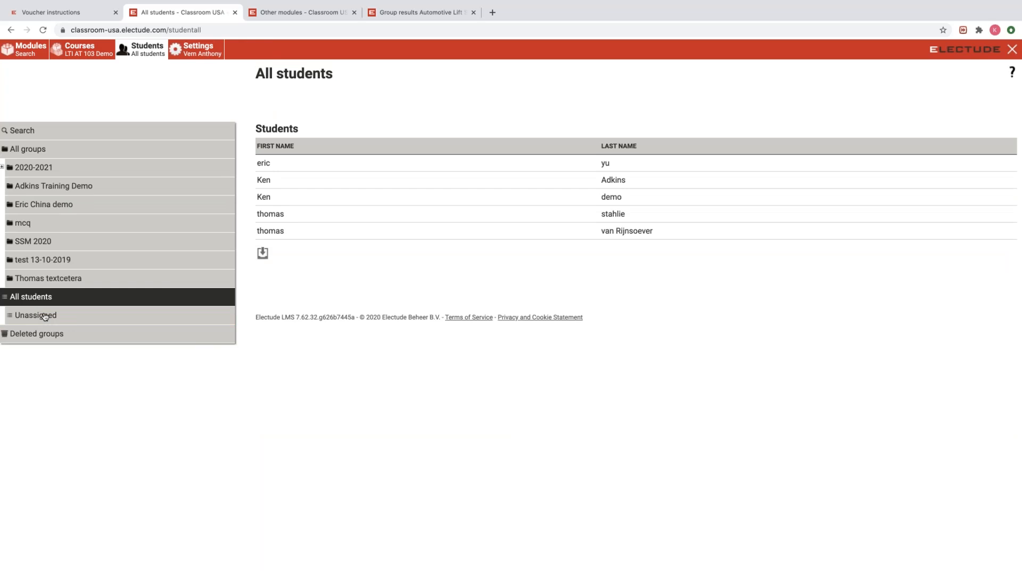
# Search students by the new student's first name and drag a result onto the Training Demo group.
pyautogui.click(43, 133)
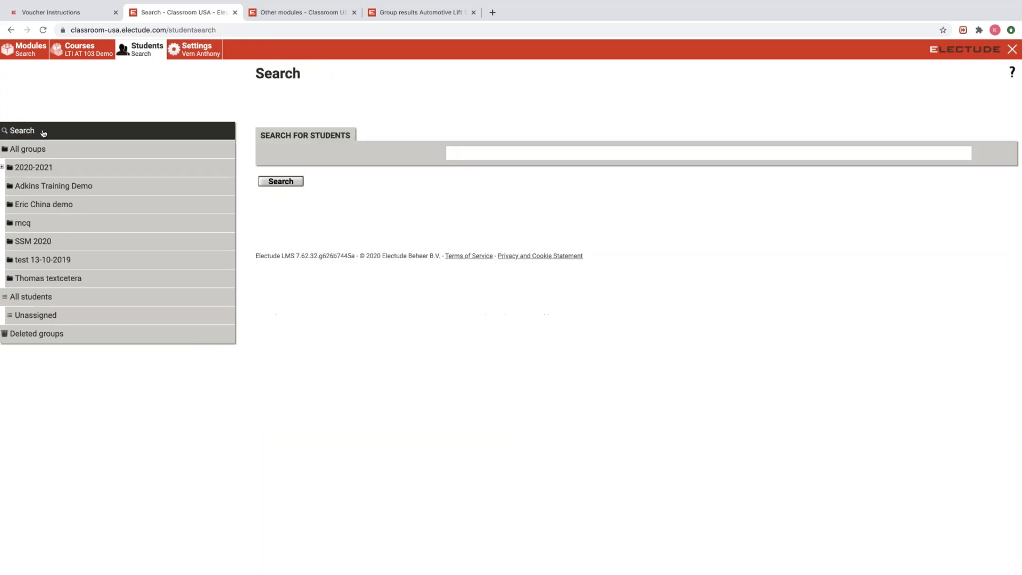
pyautogui.click(506, 153)
pyautogui.write('ken')
pyautogui.press('Return')
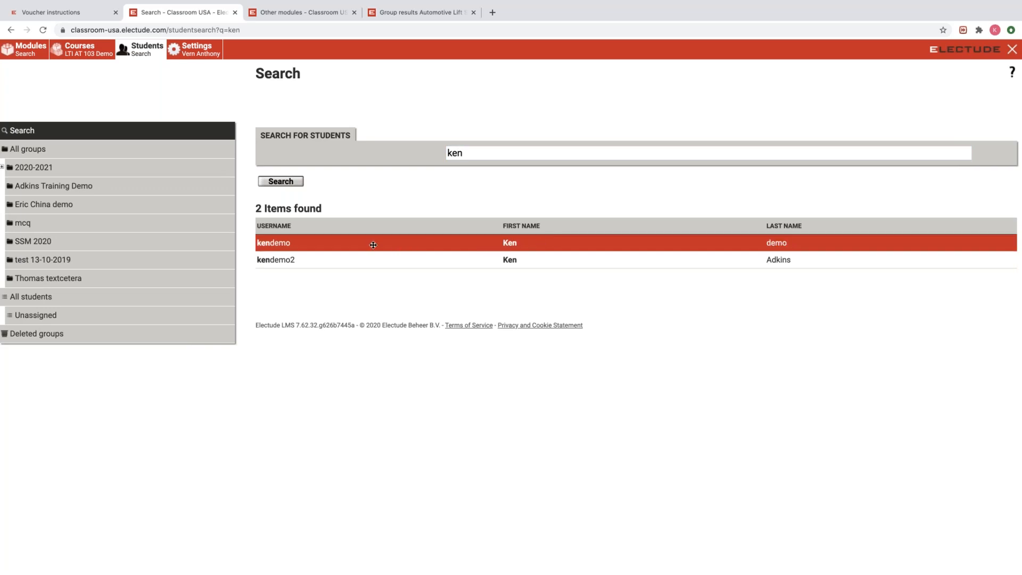
pyautogui.moveTo(333, 255)
pyautogui.mouseDown()
pyautogui.moveTo(250, 254)
pyautogui.moveTo(117, 184)
pyautogui.moveTo(130, 193)
pyautogui.moveTo(119, 187)
pyautogui.moveTo(112, 226)
pyautogui.moveTo(111, 168)
pyautogui.moveTo(82, 261)
pyautogui.moveTo(84, 275)
pyautogui.moveTo(104, 179)
pyautogui.moveTo(331, 268)
pyautogui.mouseUp()
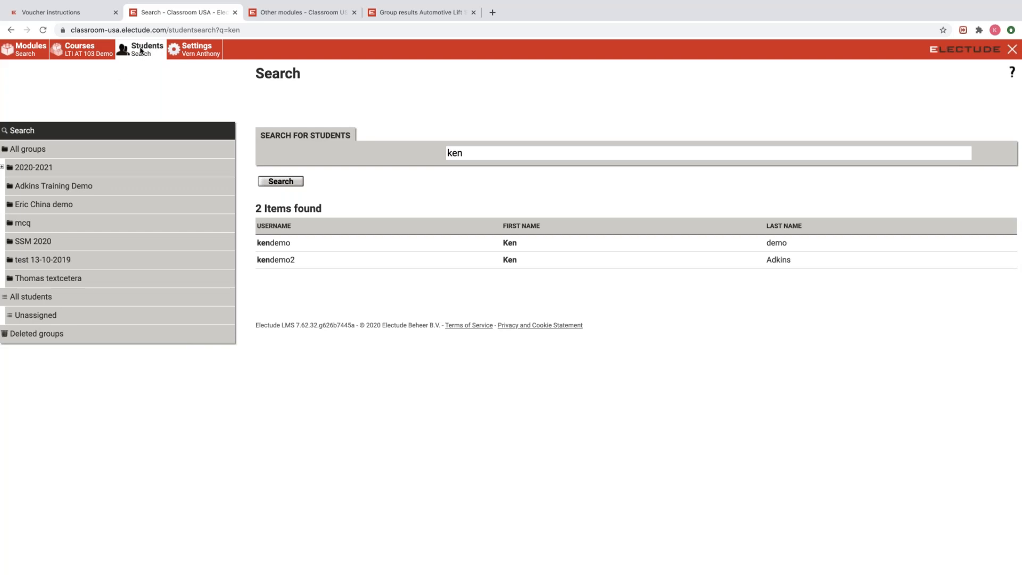
# Open the Training Demo group page, then move on to the course catalog.
pyautogui.click(76, 187)
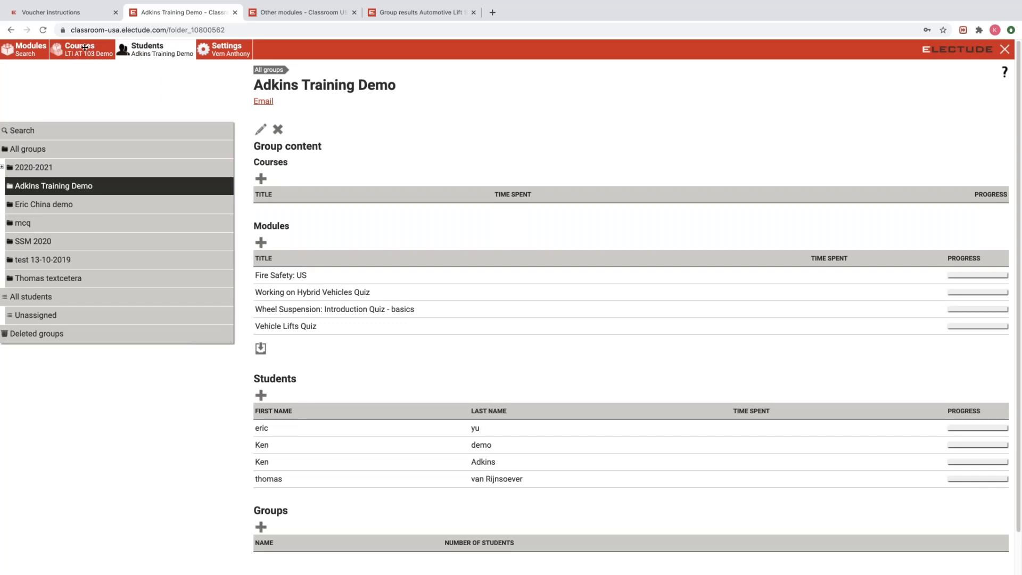
pyautogui.click(80, 50)
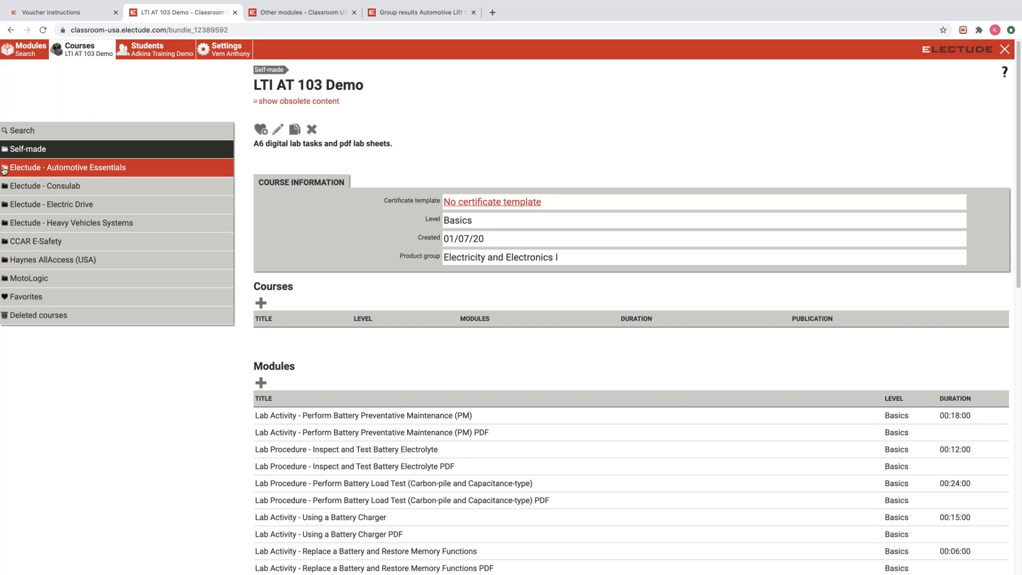
# Open Automotive Essentials, then Light Vehicles (2019-2020), and view its Basics level course.
pyautogui.click(29, 169)
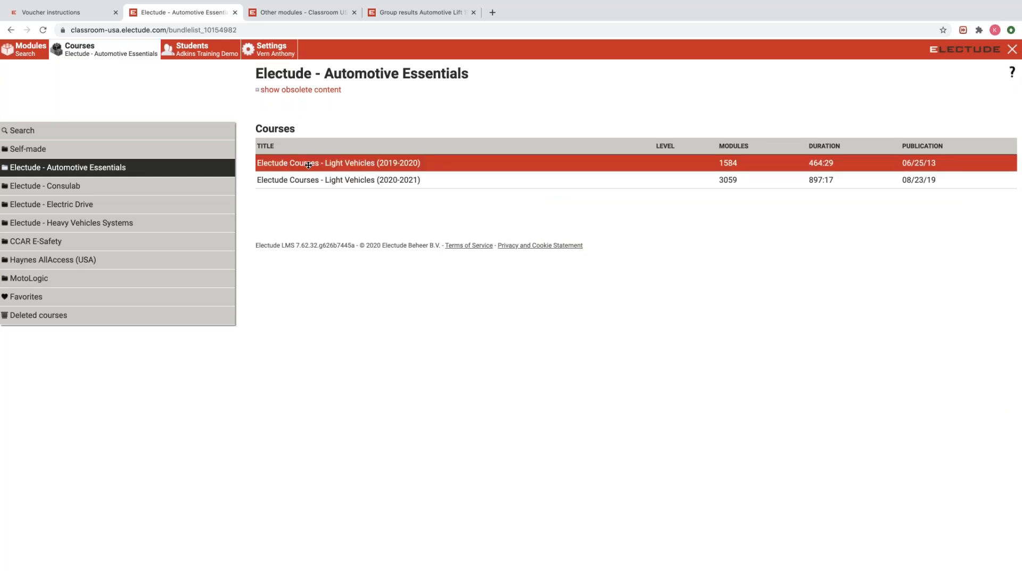
pyautogui.click(309, 164)
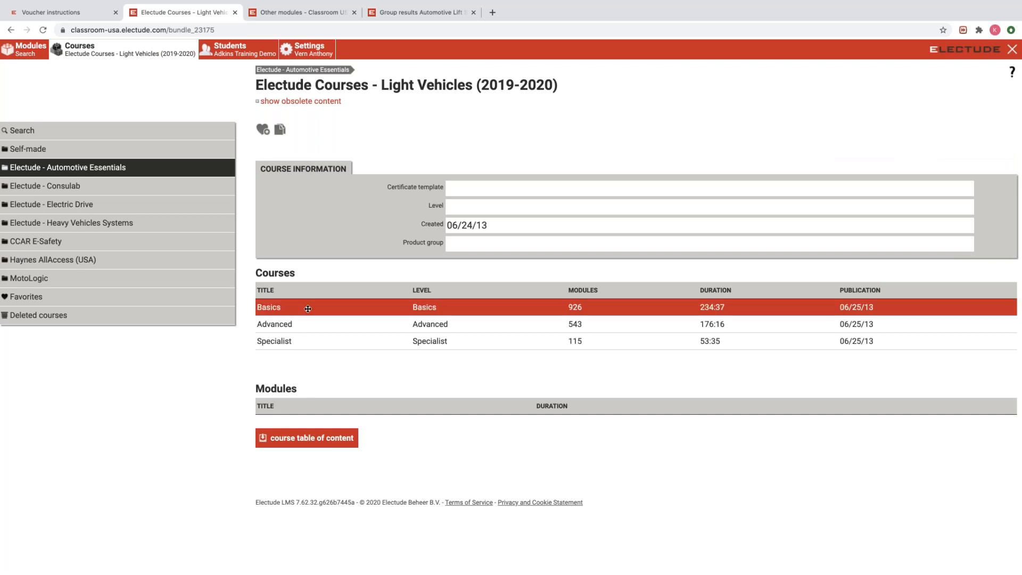
pyautogui.click(307, 308)
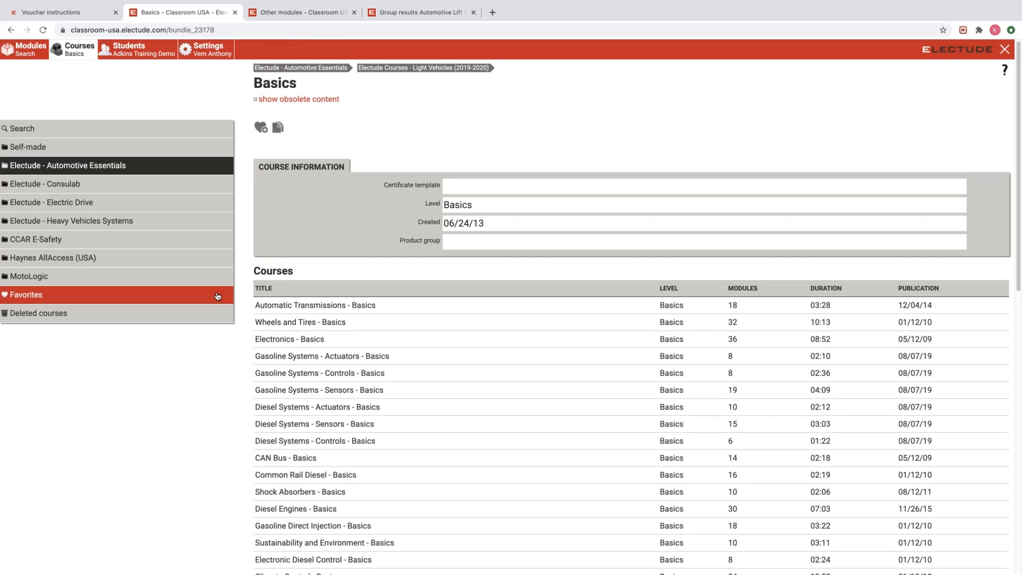
pyautogui.scroll(-1, 219, 296)
pyautogui.scroll(-7, 352, 311)
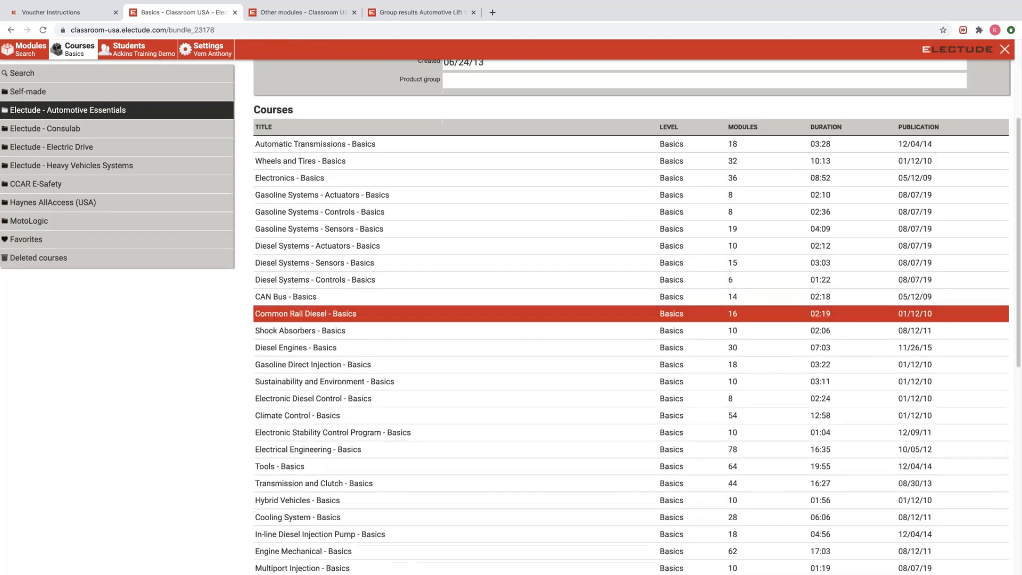
pyautogui.scroll(8, 352, 311)
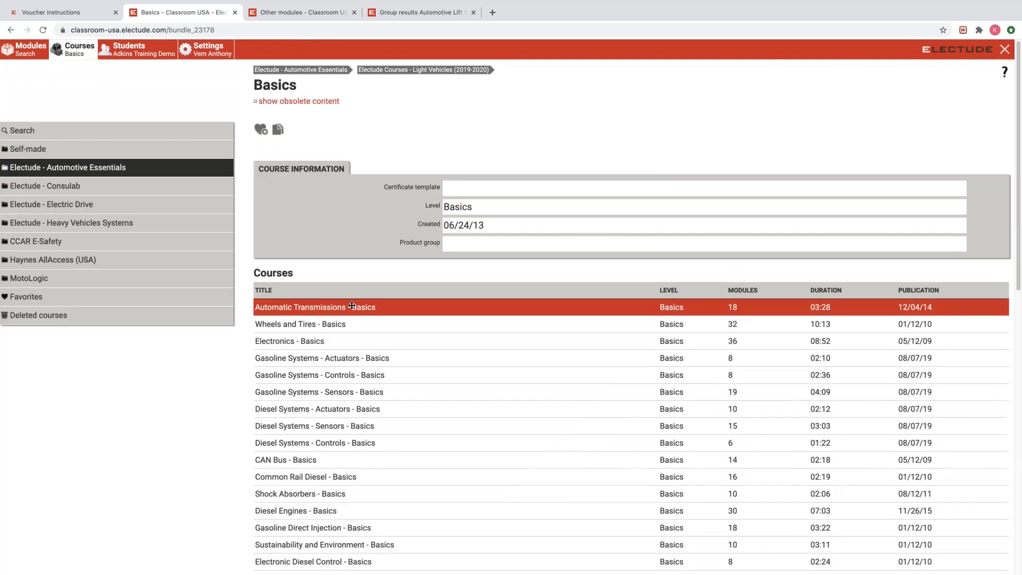
pyautogui.click(25, 50)
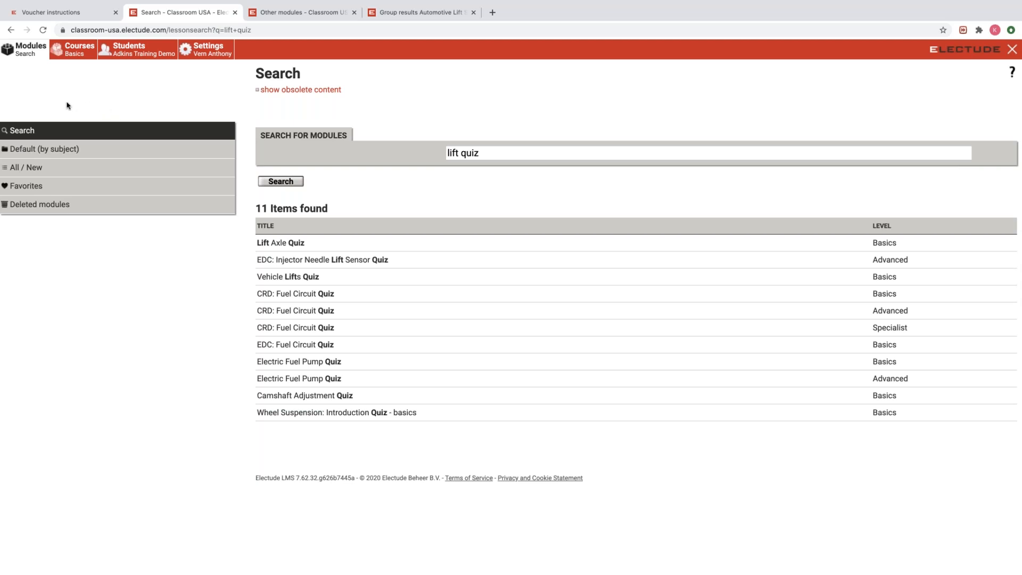
# Start a fresh, empty module search in the module catalogue.
pyautogui.click(30, 131)
# Search the modules for 'safety', returning 242 results.
pyautogui.click(560, 155)
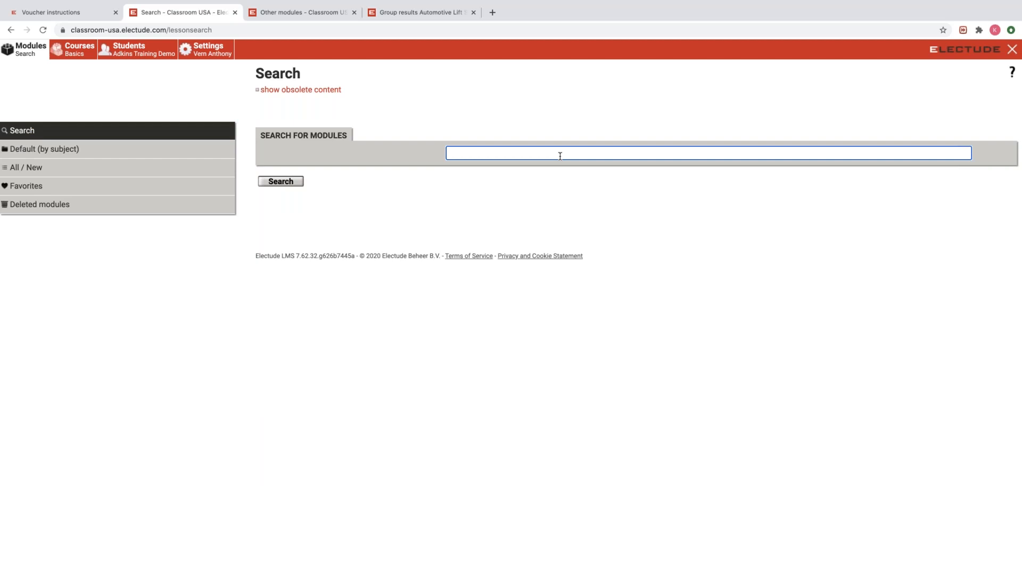
pyautogui.write('safety')
pyautogui.press('Return')
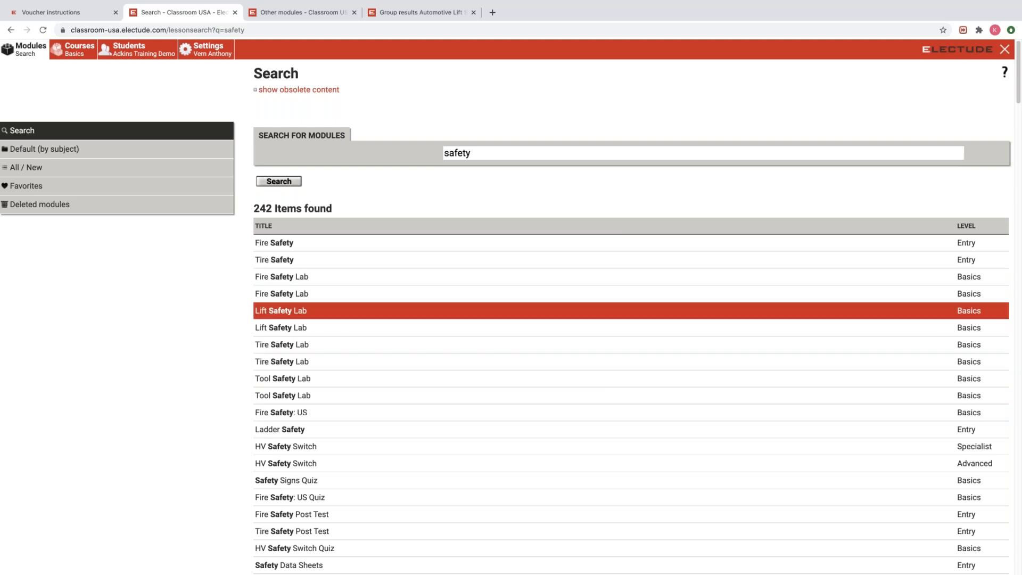
# Sort the safety results by level so Entry-level modules come first.
pyautogui.click(966, 227)
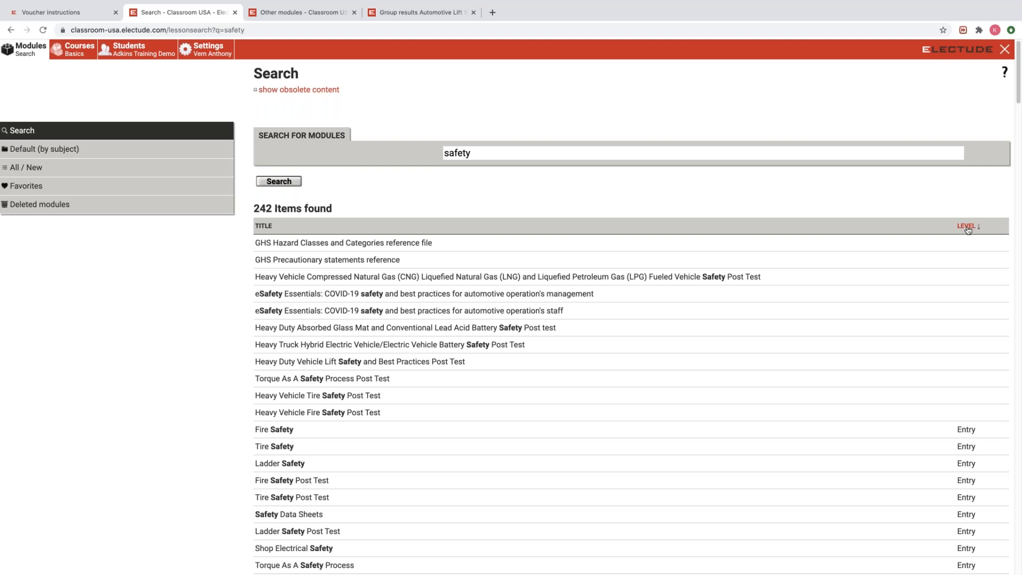
pyautogui.click(967, 228)
pyautogui.click(968, 228)
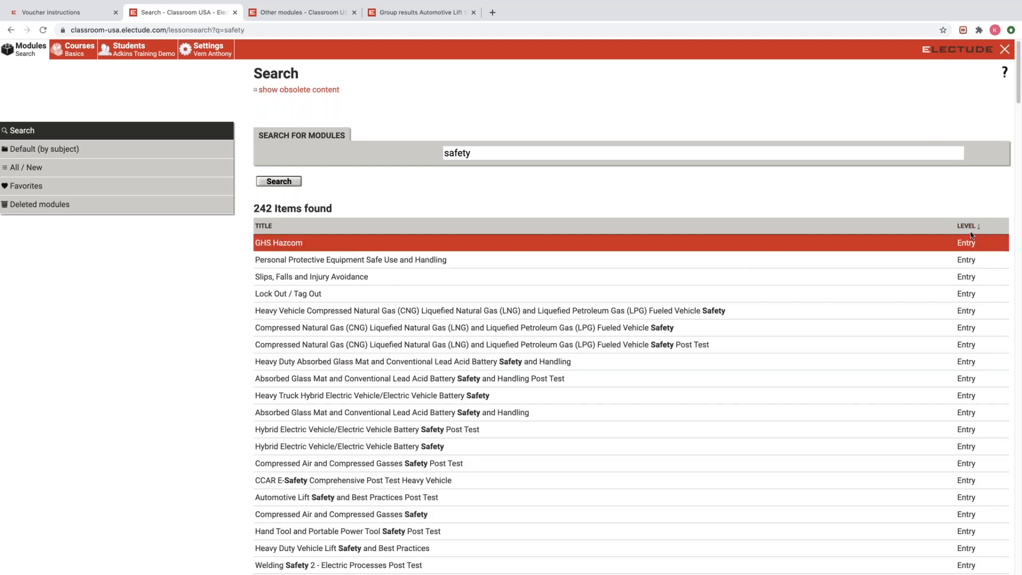
pyautogui.click(967, 228)
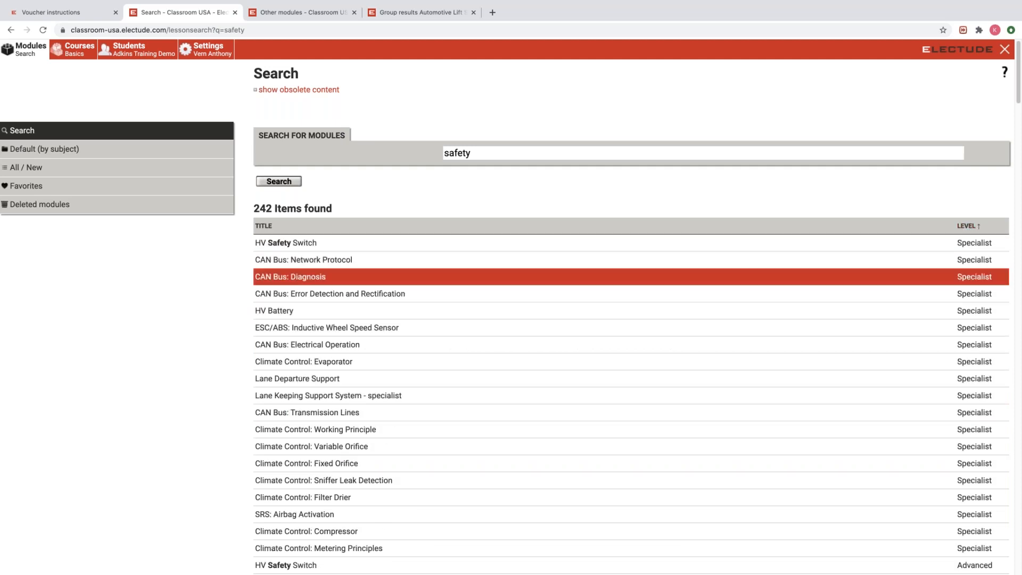
pyautogui.scroll(-1, 630, 356)
pyautogui.scroll(-3, 631, 341)
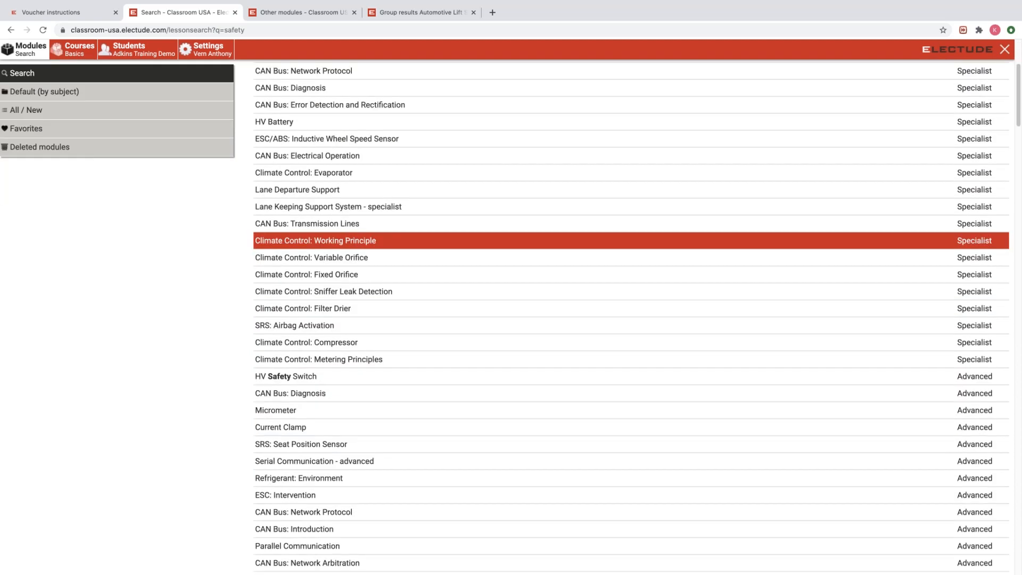
pyautogui.scroll(4, 631, 341)
pyautogui.click(965, 227)
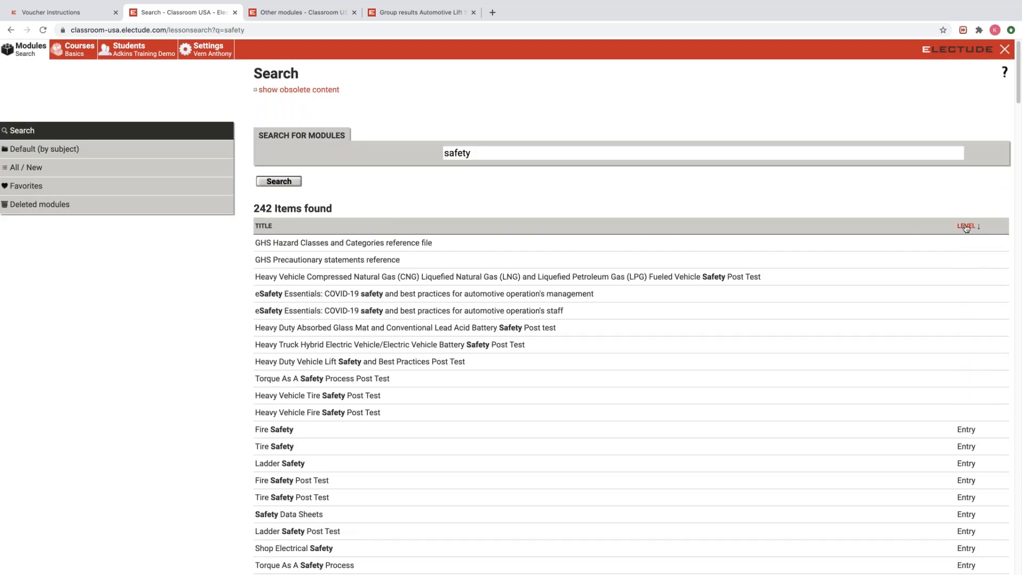
pyautogui.click(969, 227)
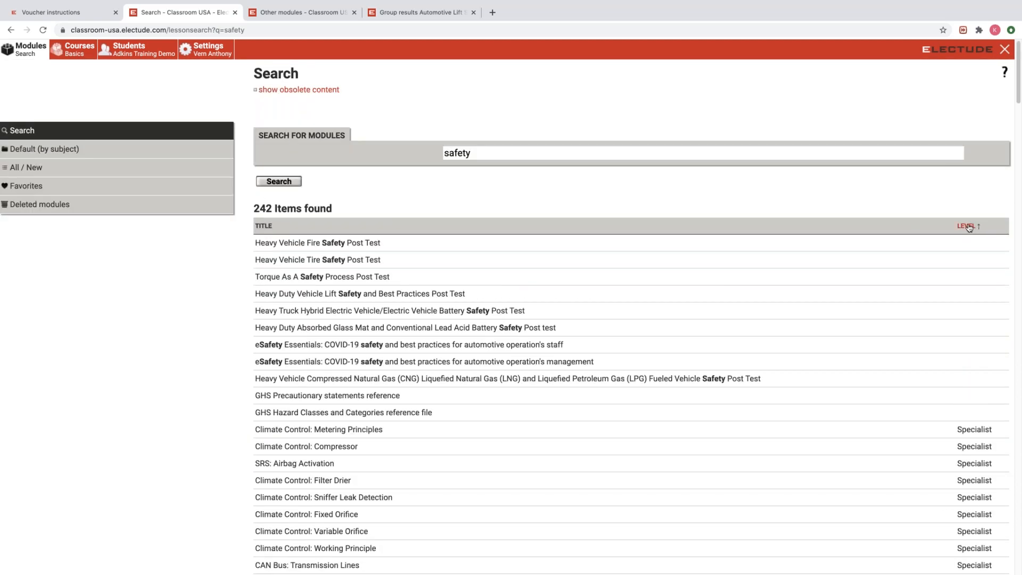
pyautogui.click(967, 227)
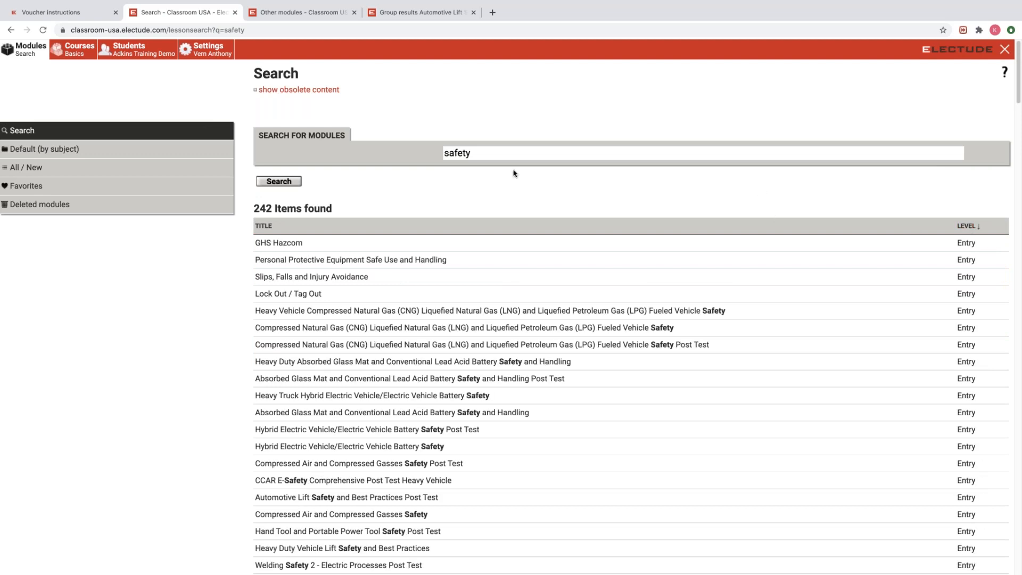
# Search modules for 'tools', then switch to the Default (by subject) catalogue.
pyautogui.doubleClick(465, 154)
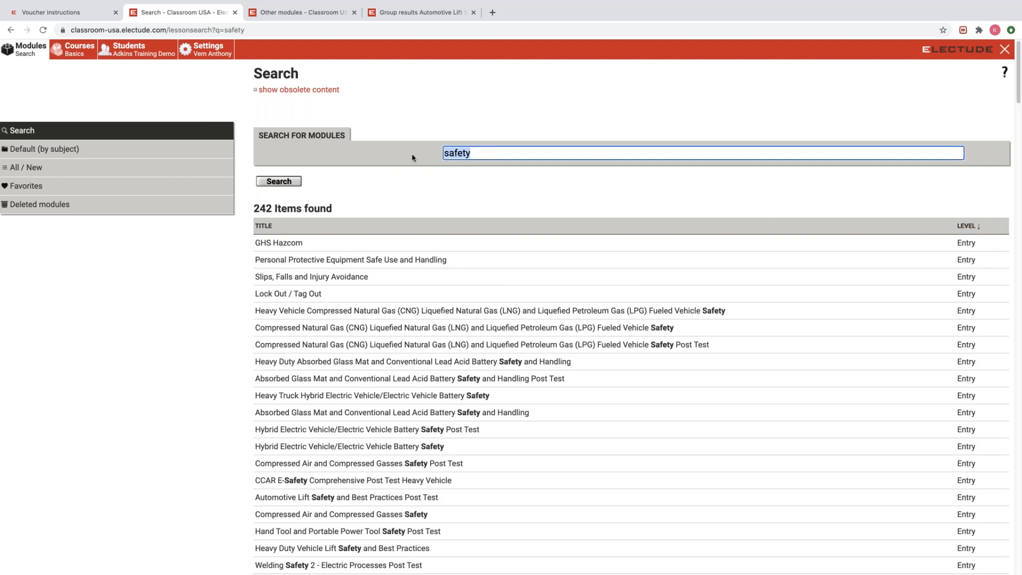
pyautogui.write('tools')
pyautogui.press('Return')
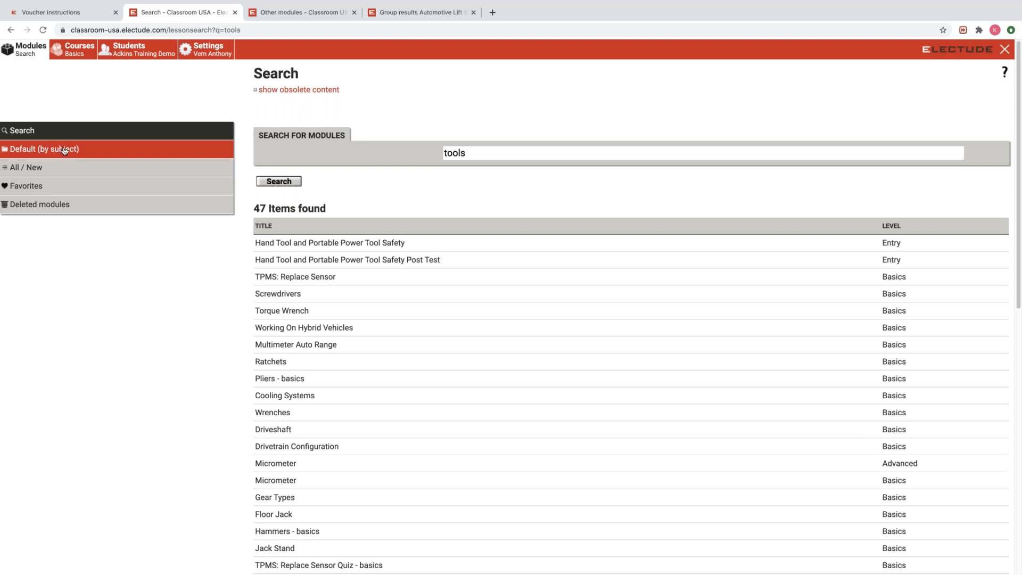
pyautogui.click(41, 150)
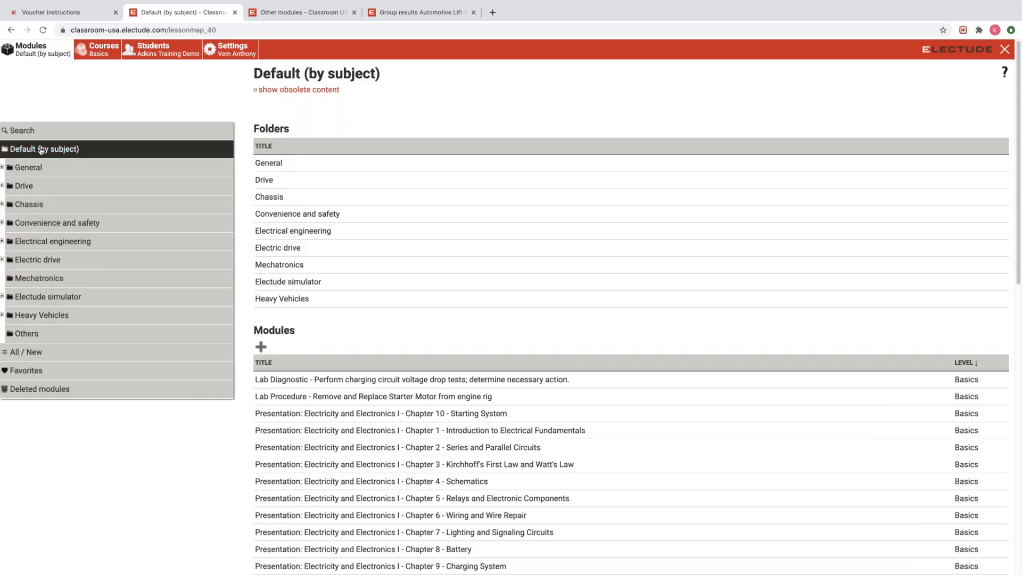
# Expand General and open its Tools folder, scrolling through modules like Ammeter.
pyautogui.click(3, 168)
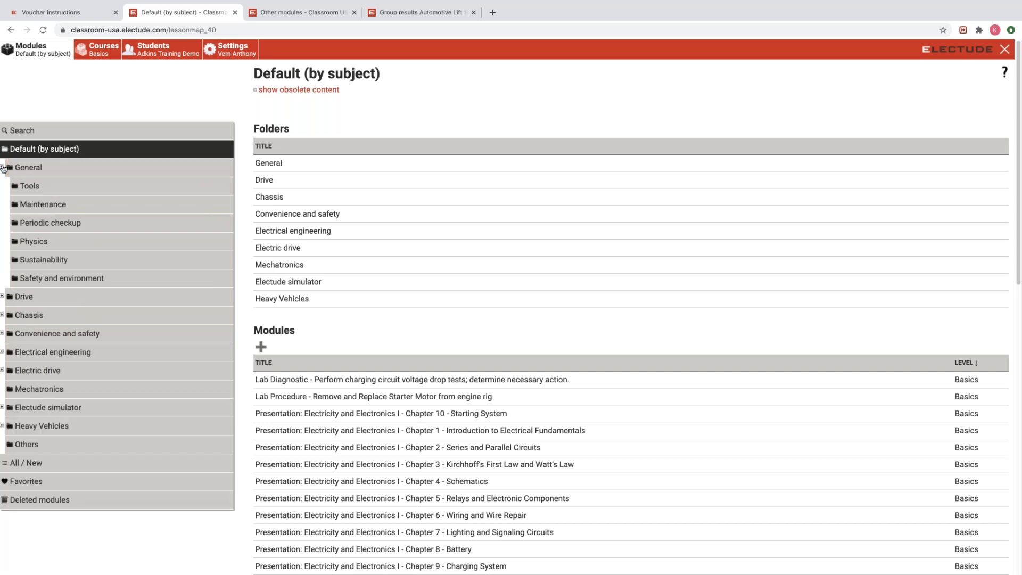
pyautogui.click(38, 188)
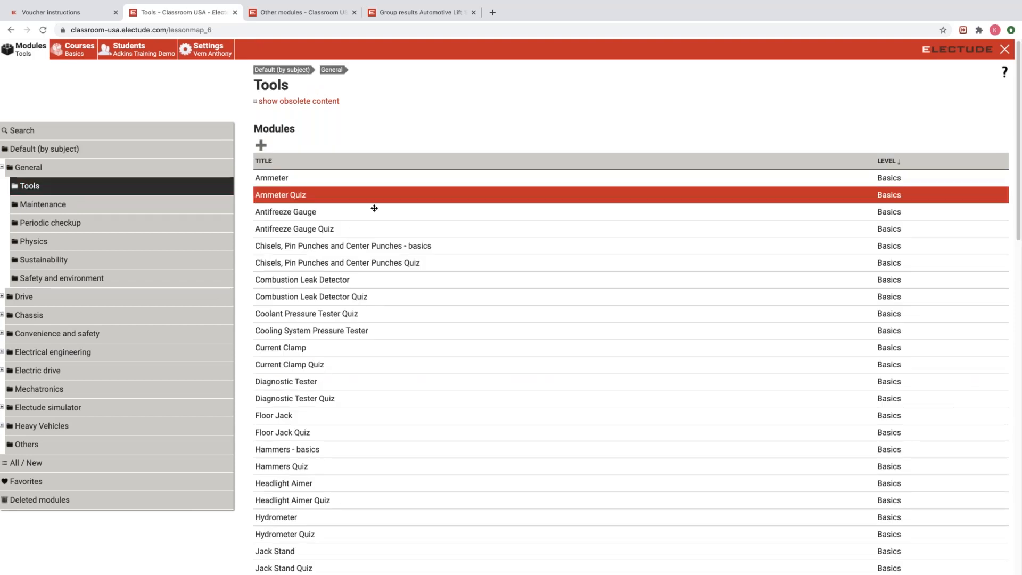
pyautogui.scroll(-5, 386, 211)
pyautogui.scroll(-10, 387, 211)
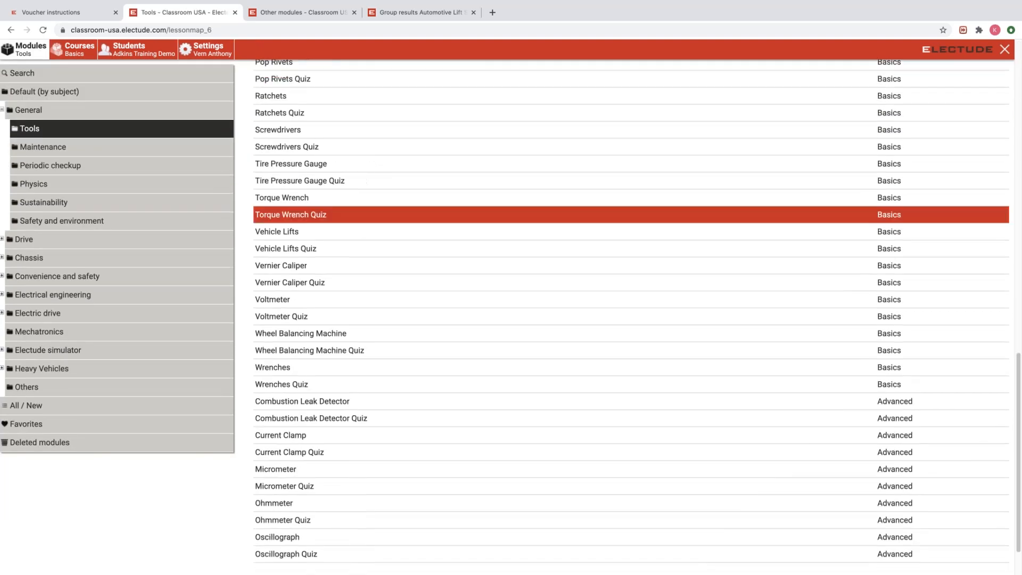
pyautogui.scroll(15, 386, 212)
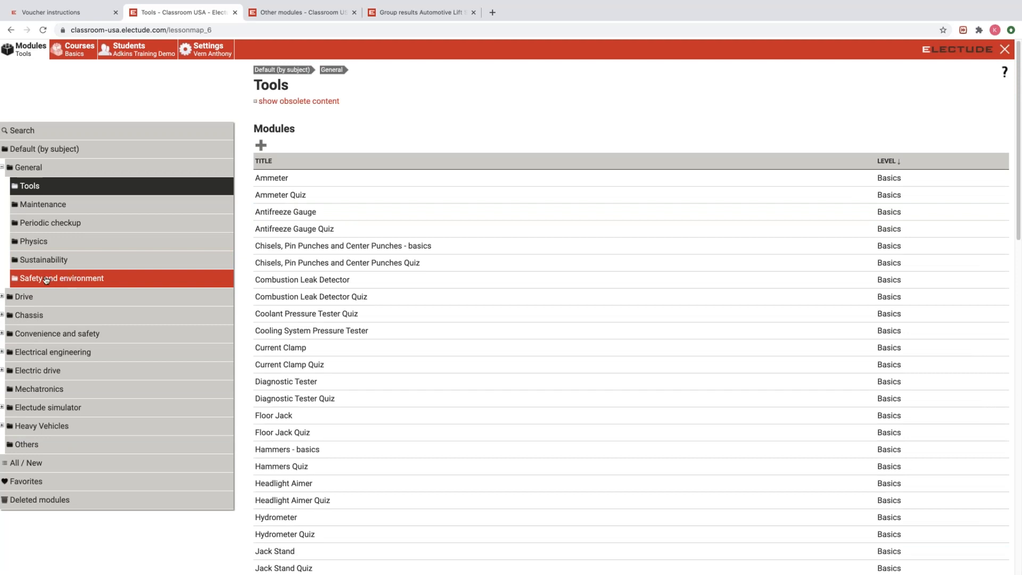
# Open the Safety and environment folder and drag Fire Safety: US and PPE - basics to Students.
pyautogui.click(63, 279)
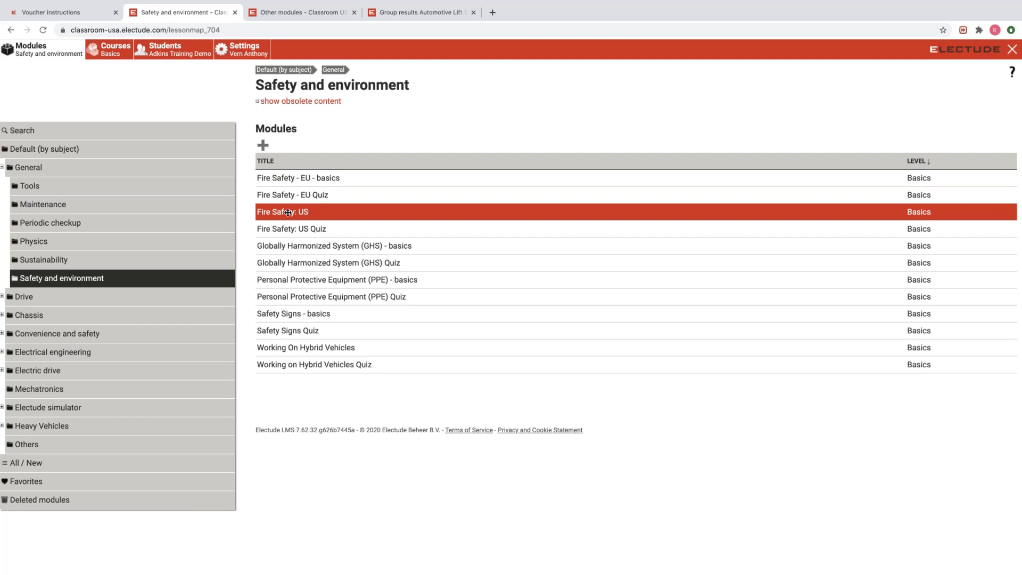
pyautogui.moveTo(287, 213); pyautogui.dragTo(178, 50)
pyautogui.moveTo(301, 275); pyautogui.dragTo(183, 50)
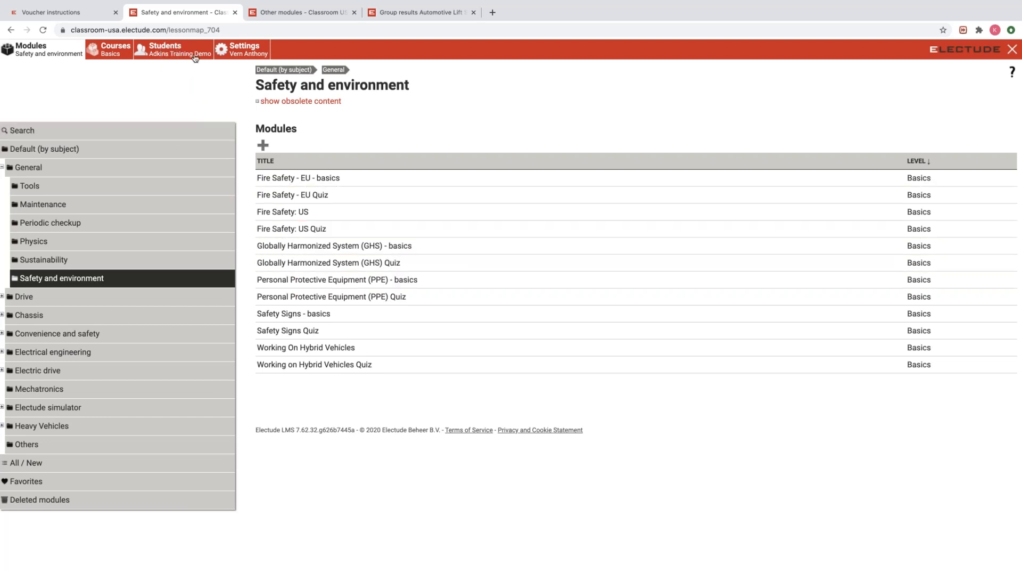
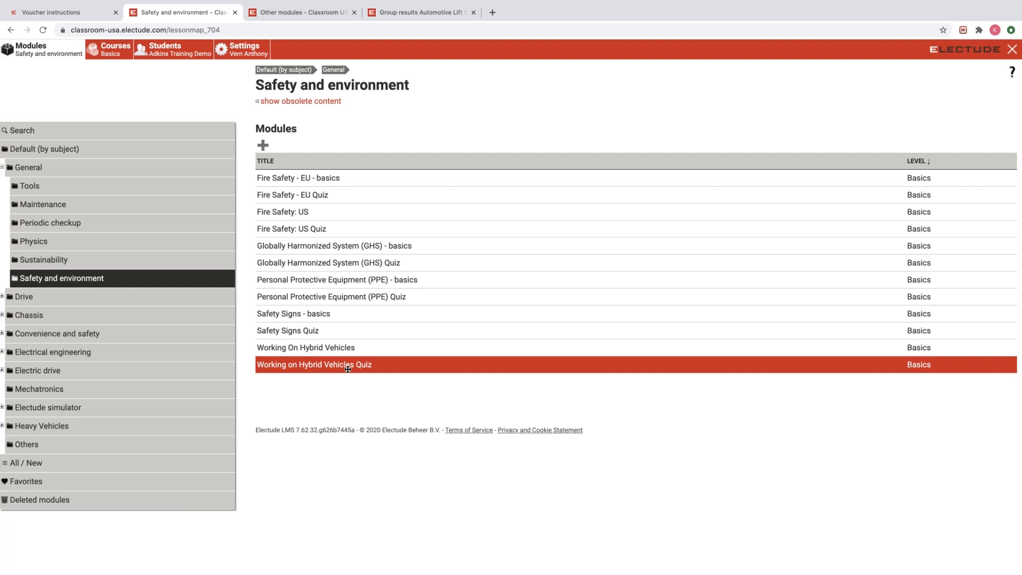
# Open the Adkins Training Demo group page to review its five modules and four students.
pyautogui.click(167, 50)
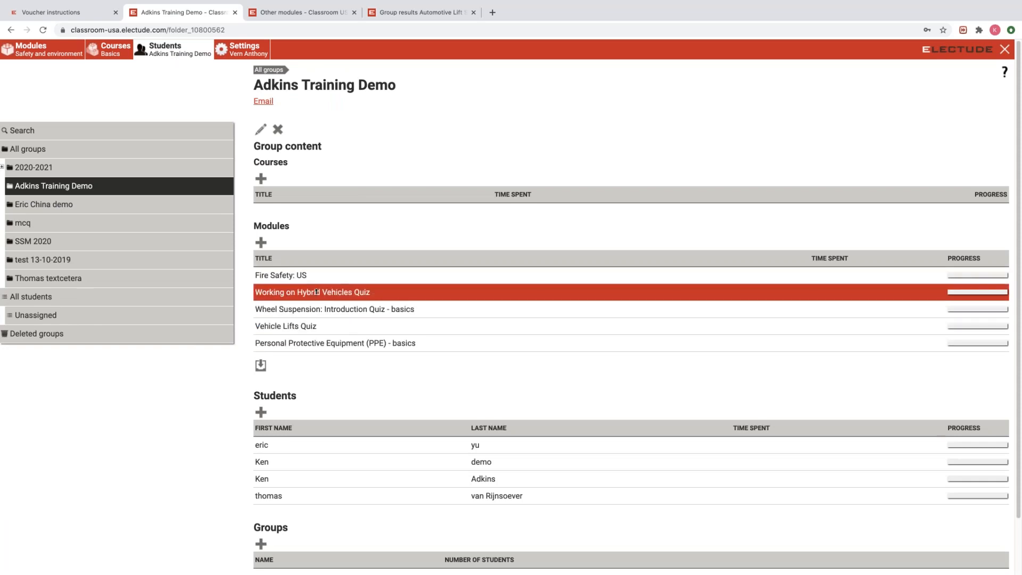
pyautogui.scroll(-2, 316, 291)
pyautogui.scroll(2, 318, 245)
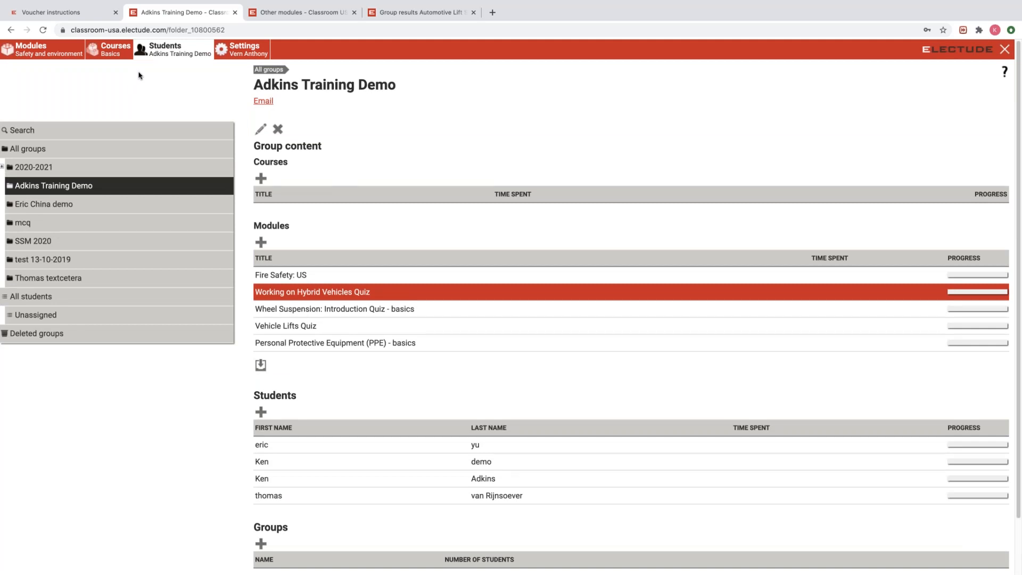
# Create a self-made course titled 'Unit 1 Safety' in the Courses list.
pyautogui.click(114, 48)
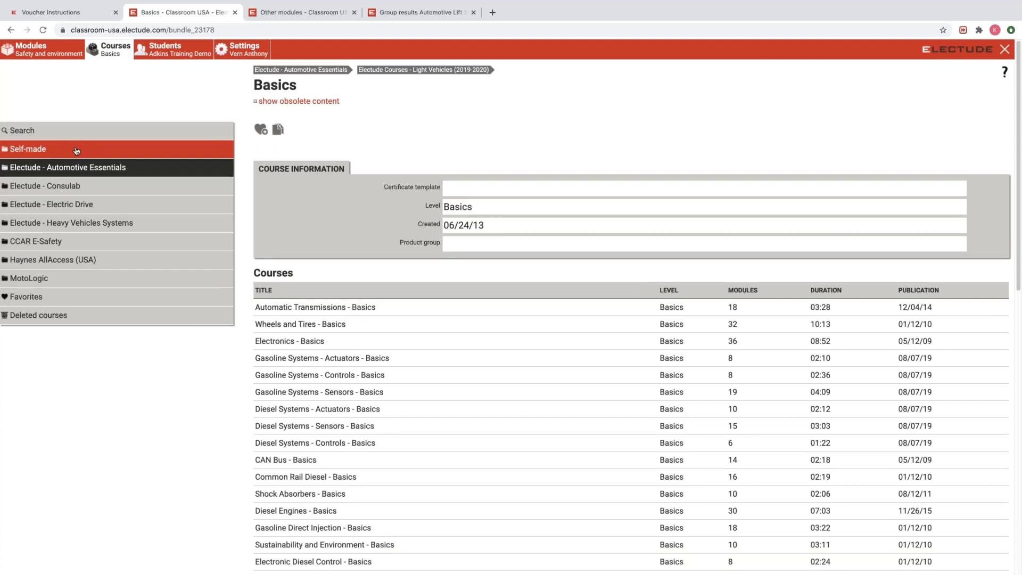
pyautogui.click(58, 149)
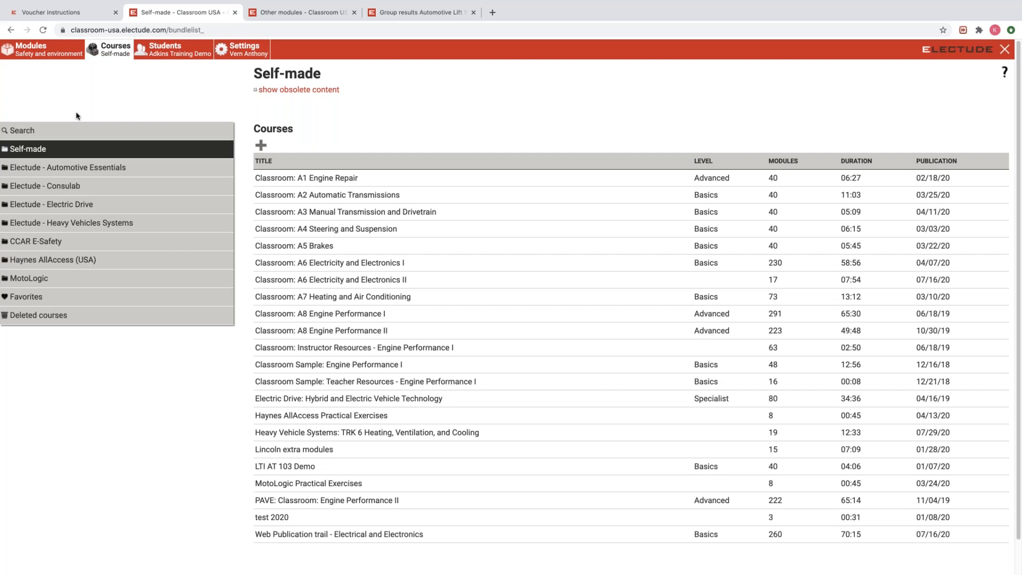
pyautogui.click(260, 145)
pyautogui.click(492, 171)
pyautogui.click(479, 187)
pyautogui.write('Unit 1 Safety')
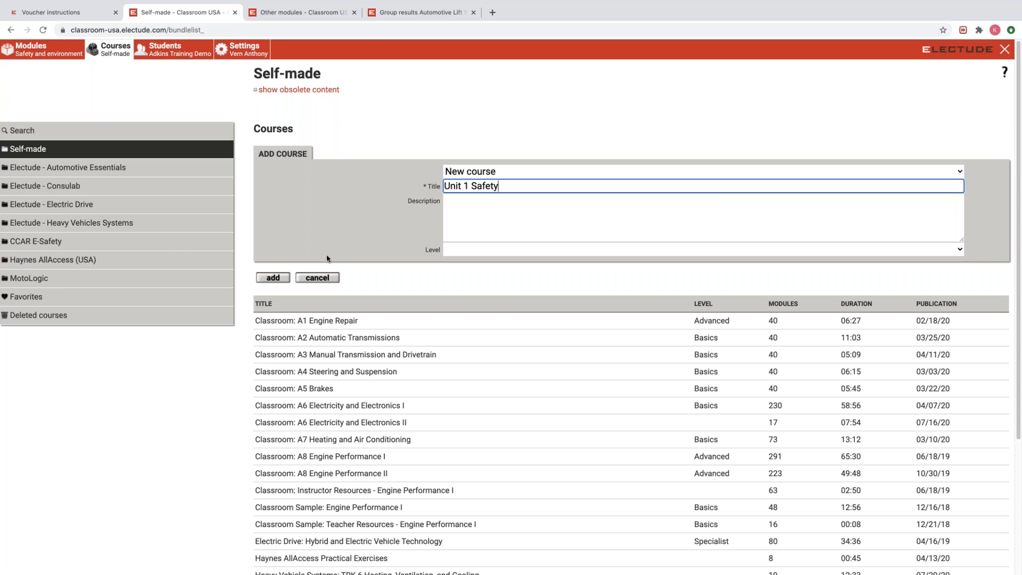
pyautogui.click(273, 278)
pyautogui.scroll(-4, 397, 256)
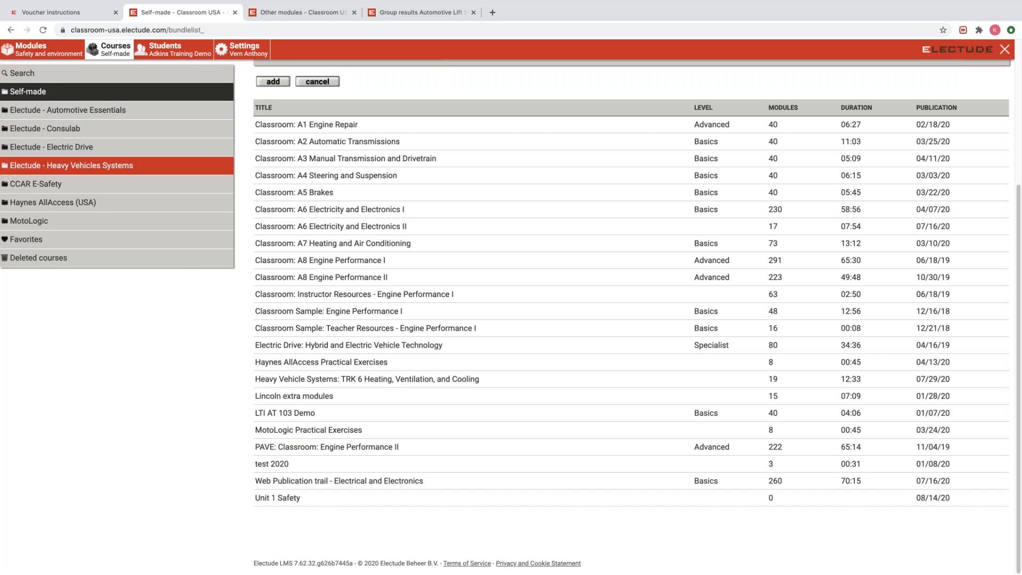
pyautogui.click(43, 30)
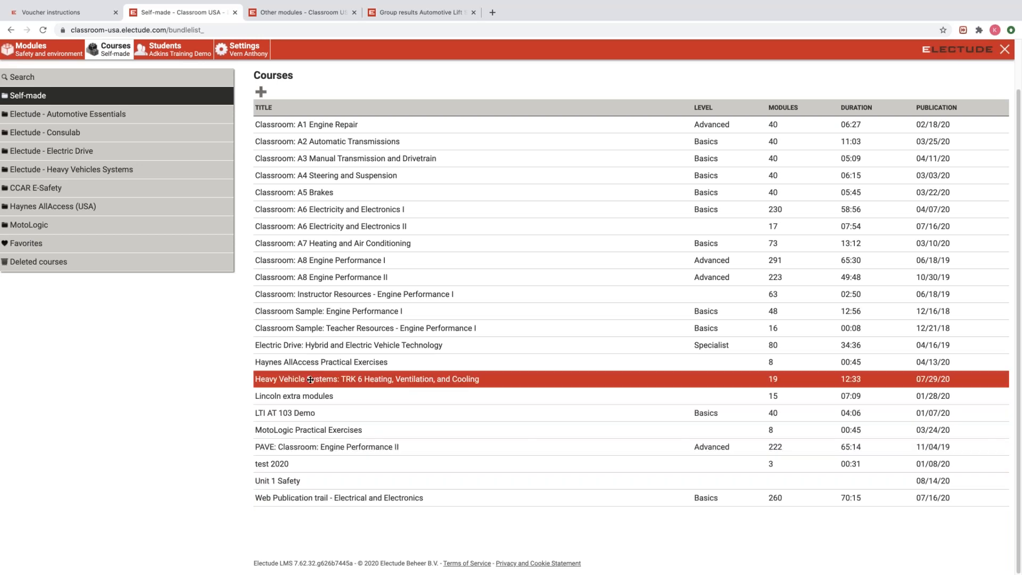
pyautogui.scroll(2, 303, 379)
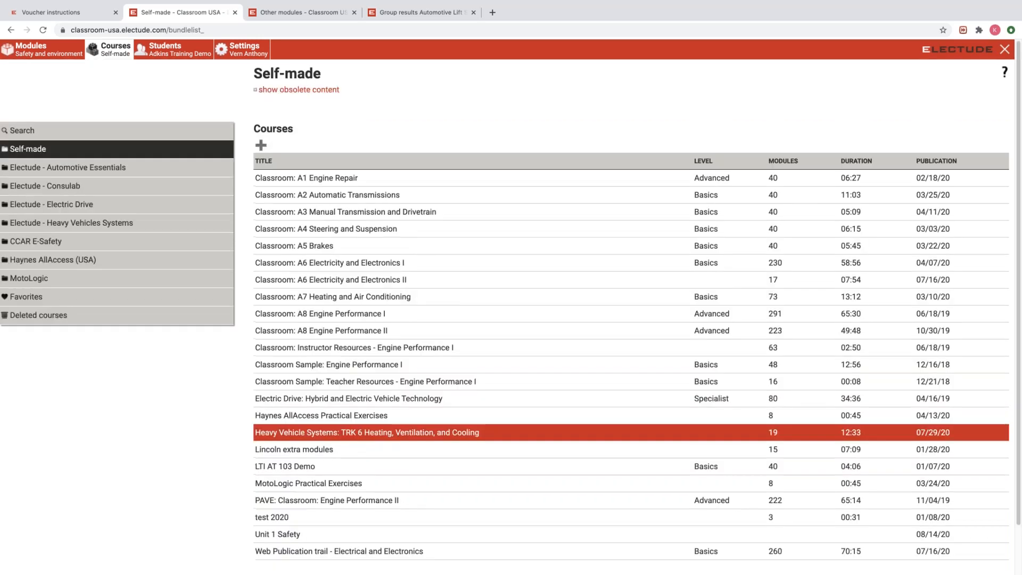
# Create another self-made course titled 'Unit 2 Tools', listed with 0 modules.
pyautogui.click(261, 145)
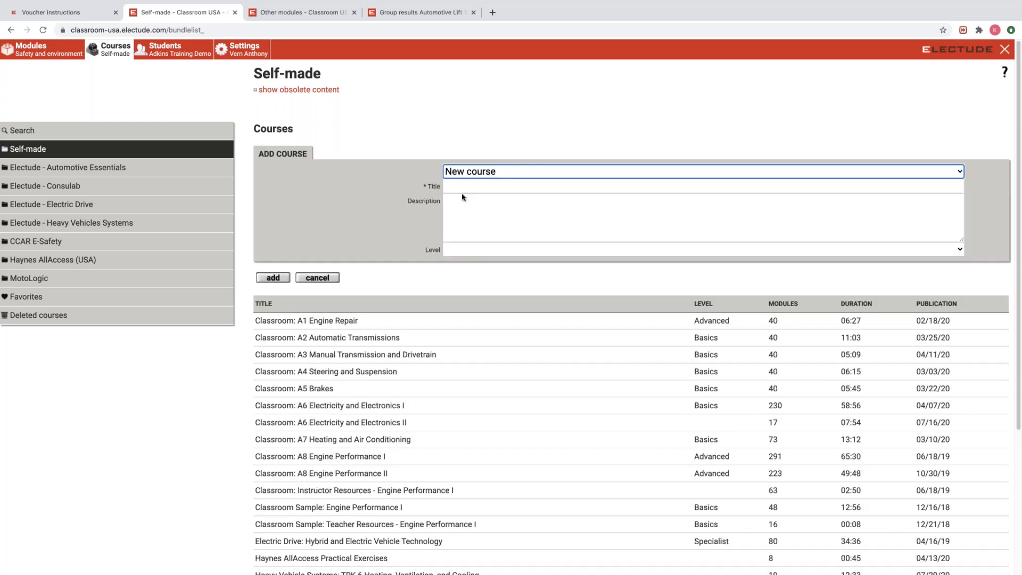
pyautogui.click(477, 186)
pyautogui.write('Unit 2 Tools')
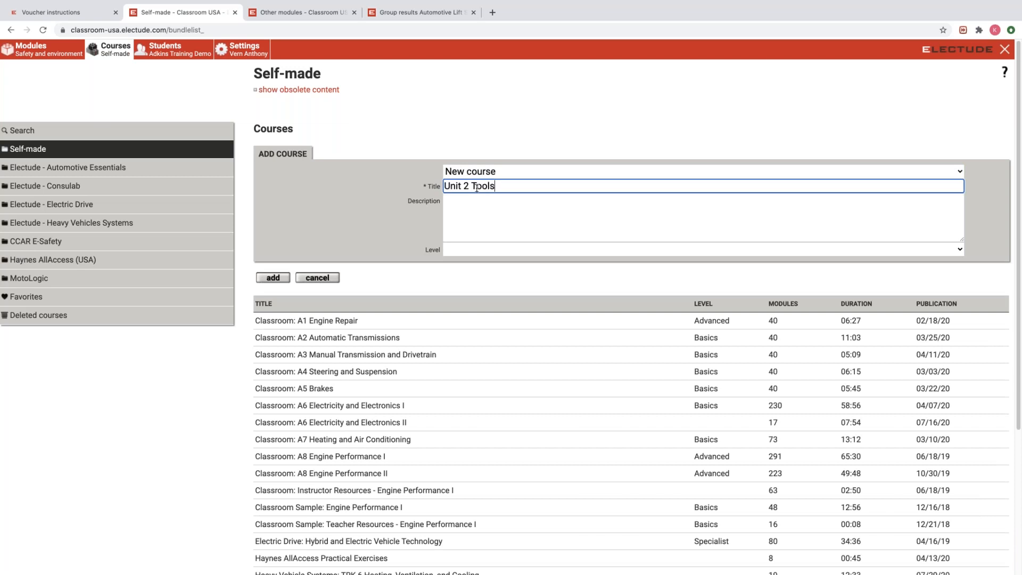
pyautogui.click(273, 280)
pyautogui.scroll(-4, 337, 264)
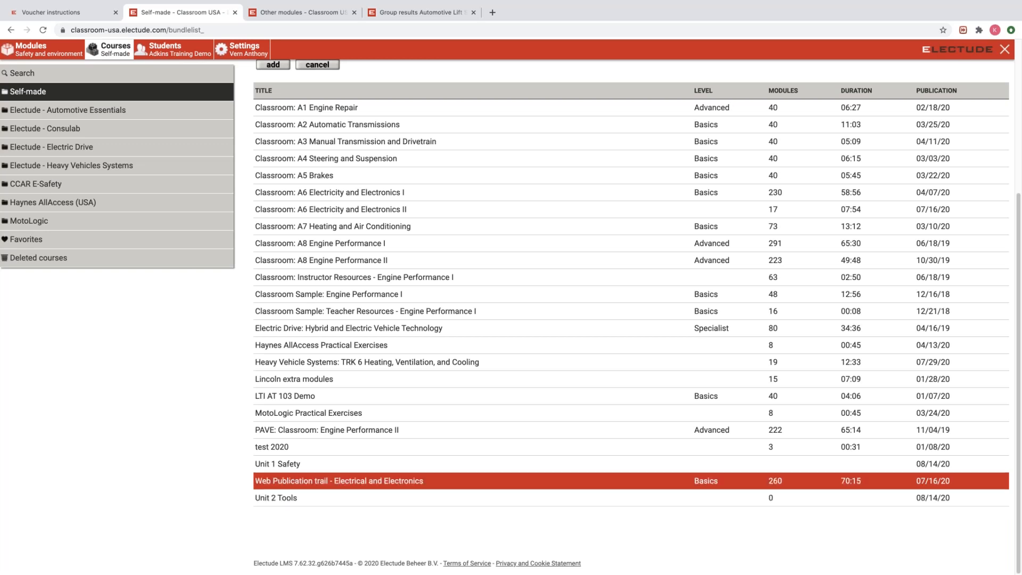
# Open the Unit 1 Safety course and browse to the General subject folder in the module library.
pyautogui.click(302, 464)
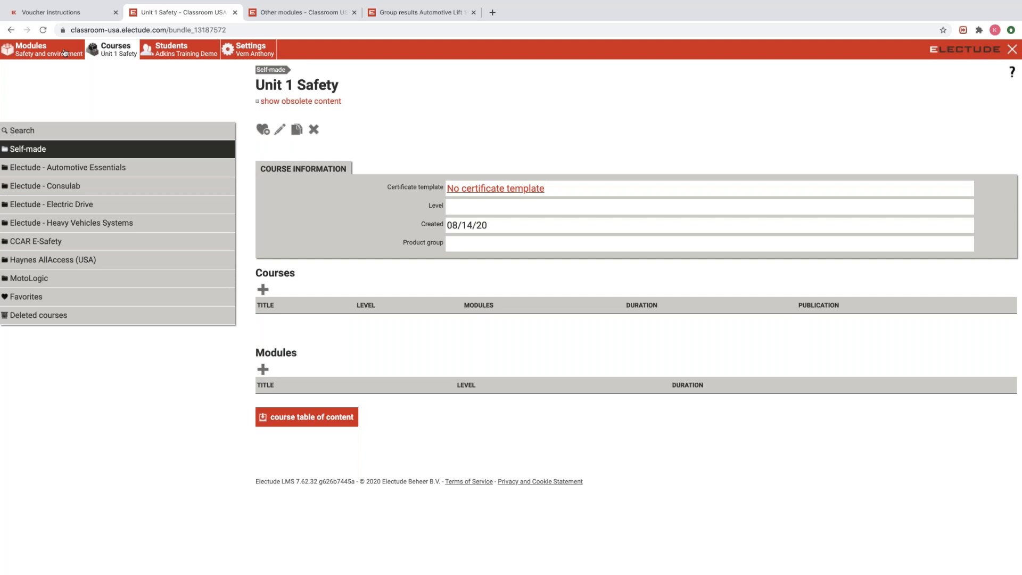
pyautogui.click(30, 53)
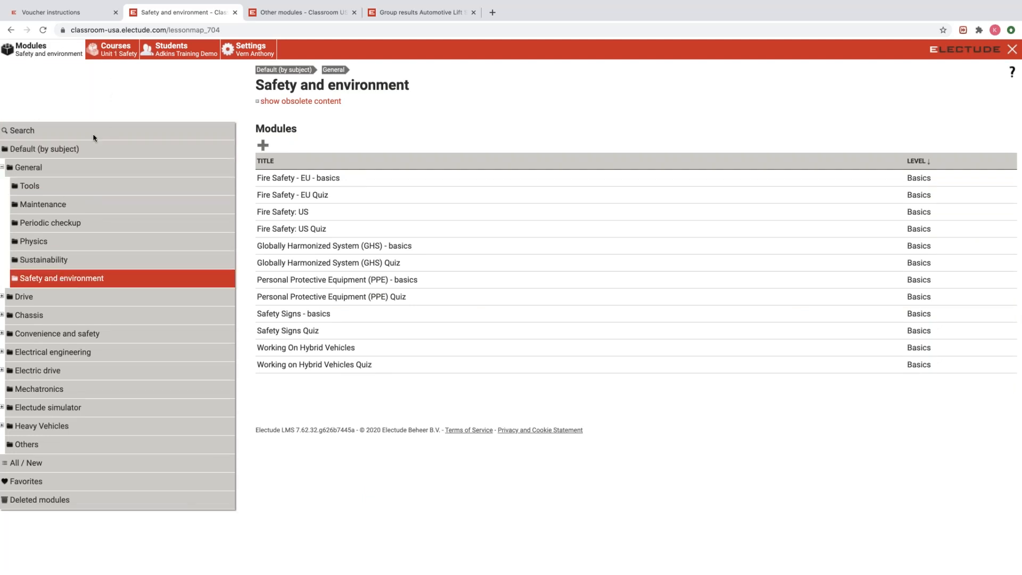
pyautogui.click(61, 281)
pyautogui.click(36, 170)
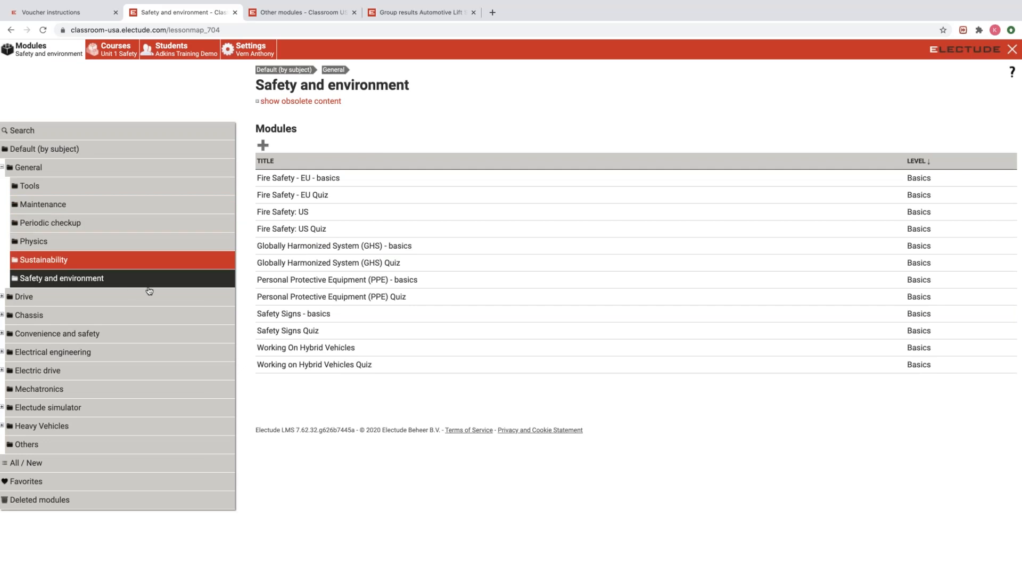
pyautogui.click(93, 278)
pyautogui.click(24, 168)
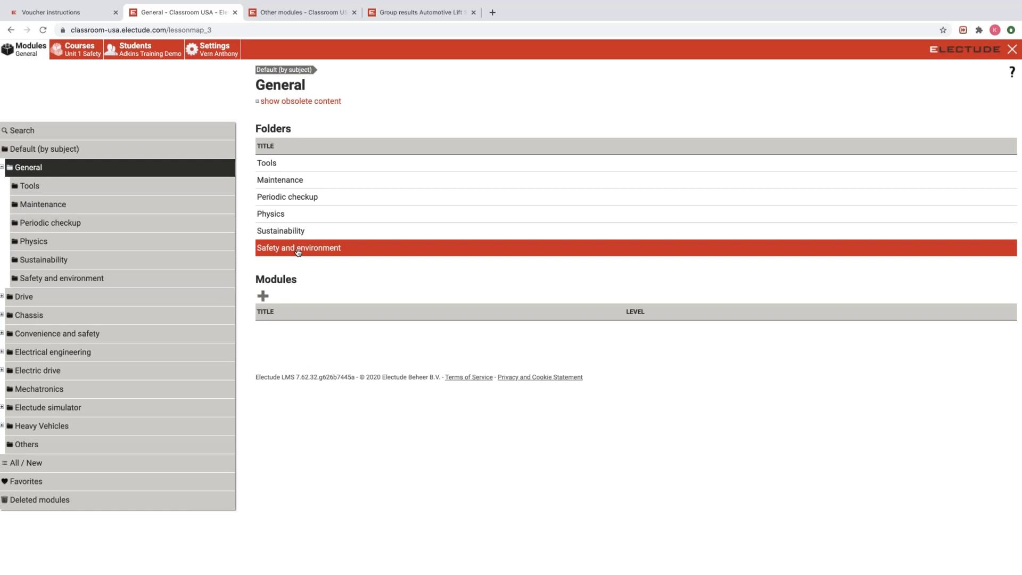
# Try dragging the Safety and environment folder into the course, then browse its modules and Maintenance.
pyautogui.moveTo(224, 188); pyautogui.dragTo(82, 37)
pyautogui.moveTo(81, 37); pyautogui.dragTo(82, 38)
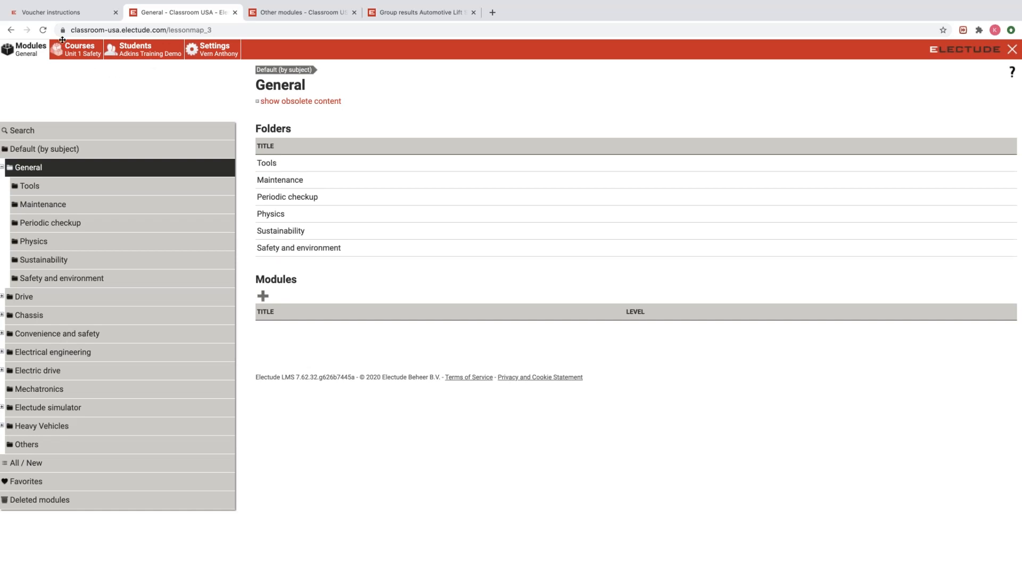
pyautogui.click(307, 250)
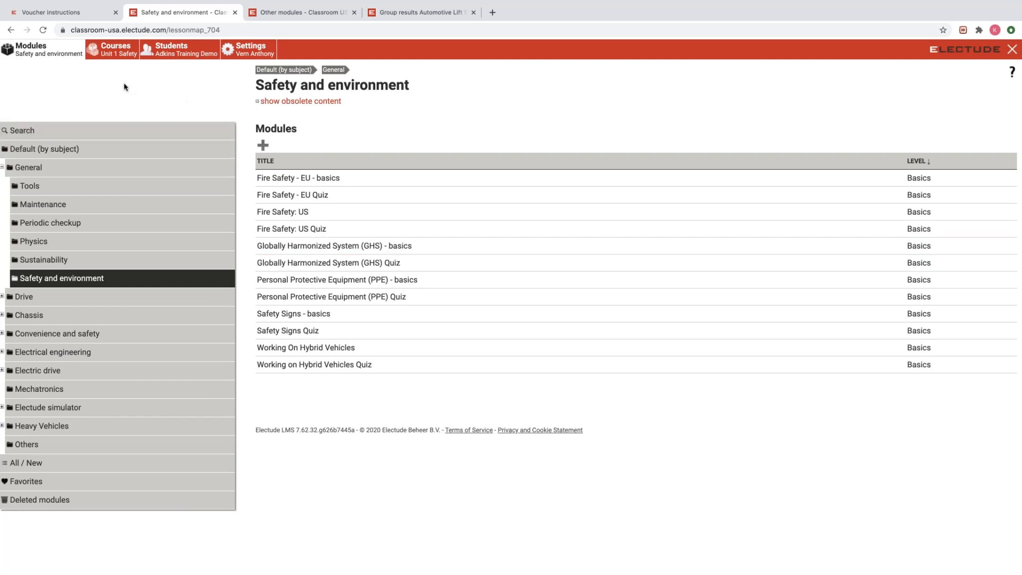
pyautogui.click(51, 207)
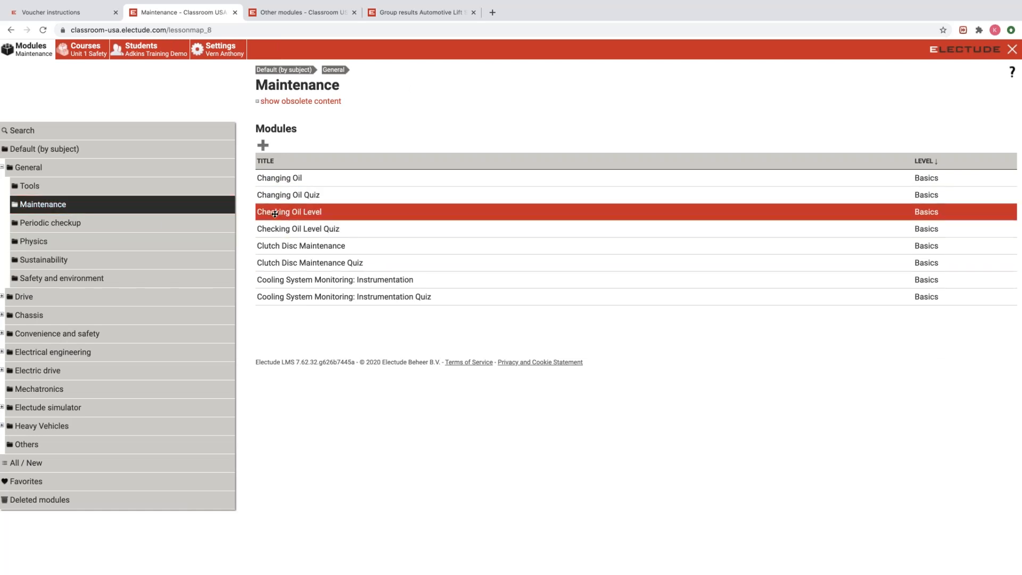
# Drag the Changing Oil module toward Unit 1 Safety and check the course's contents.
pyautogui.click(262, 182)
pyautogui.moveTo(263, 182); pyautogui.dragTo(94, 48)
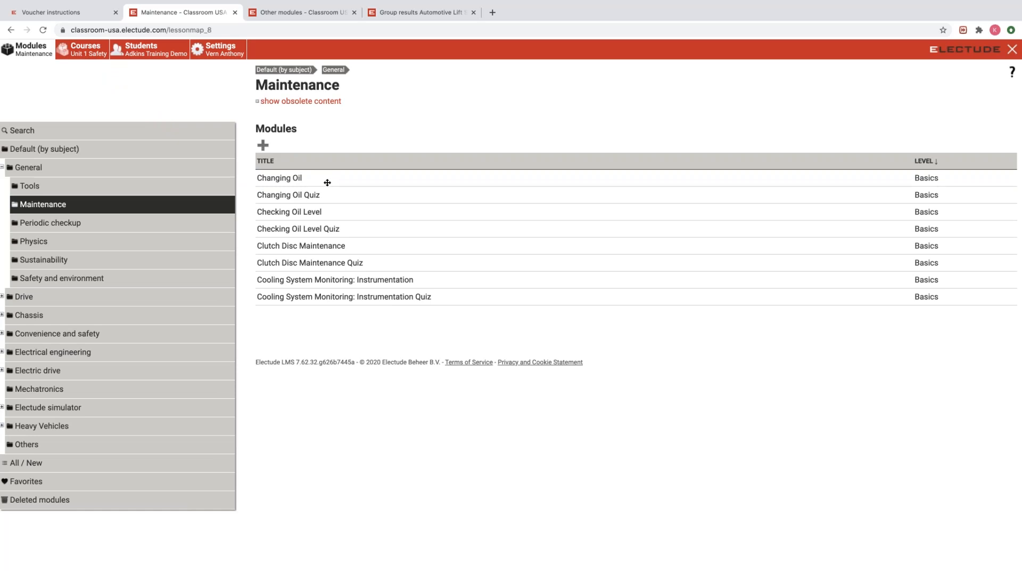
pyautogui.moveTo(299, 193); pyautogui.dragTo(92, 52)
pyautogui.click(87, 52)
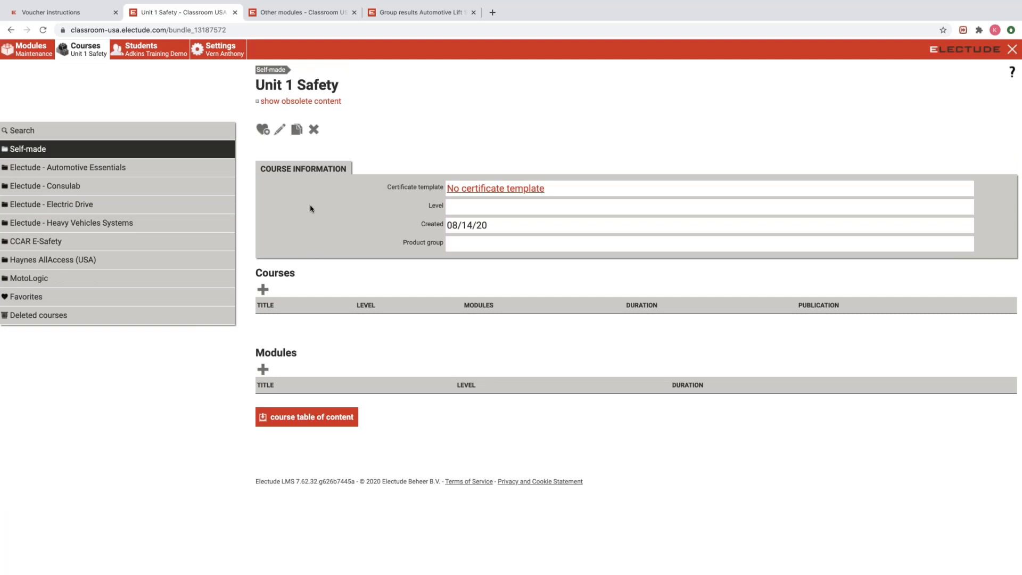
# Reopen the Safety and environment list and add Fire Safety - EU - basics to Unit 1 Safety.
pyautogui.click(38, 29)
pyautogui.click(25, 54)
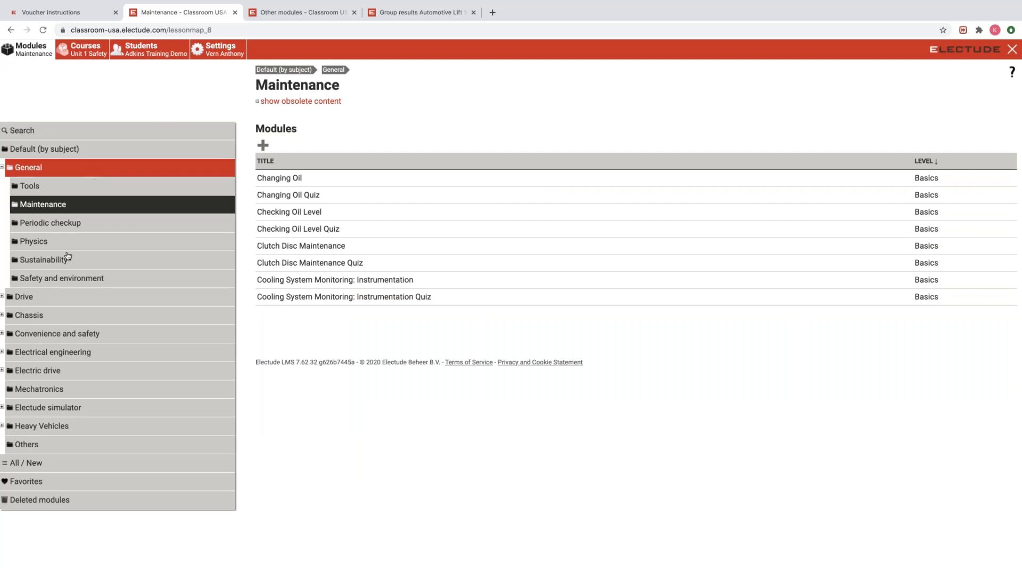
pyautogui.click(47, 281)
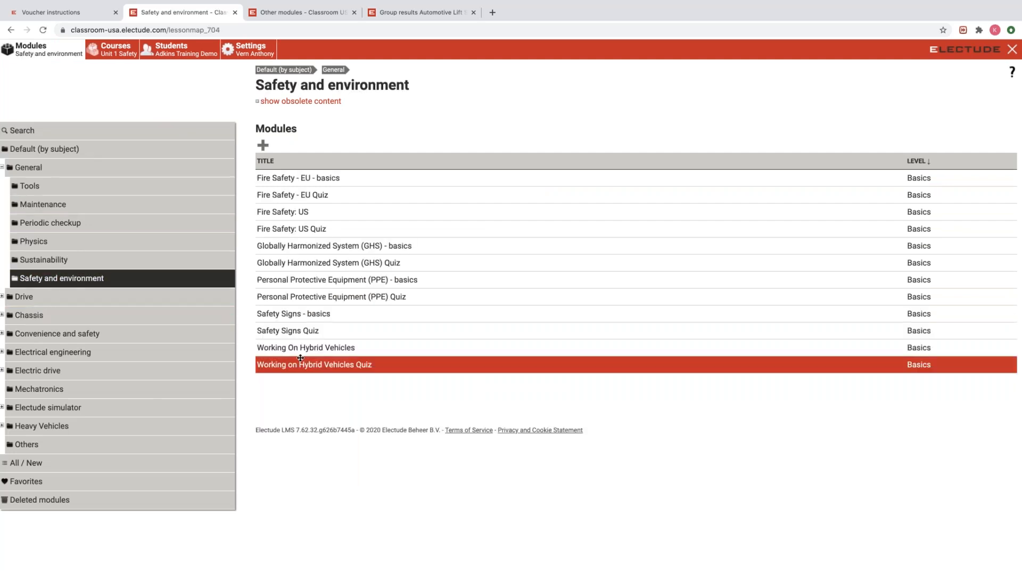
pyautogui.moveTo(292, 181); pyautogui.dragTo(122, 52)
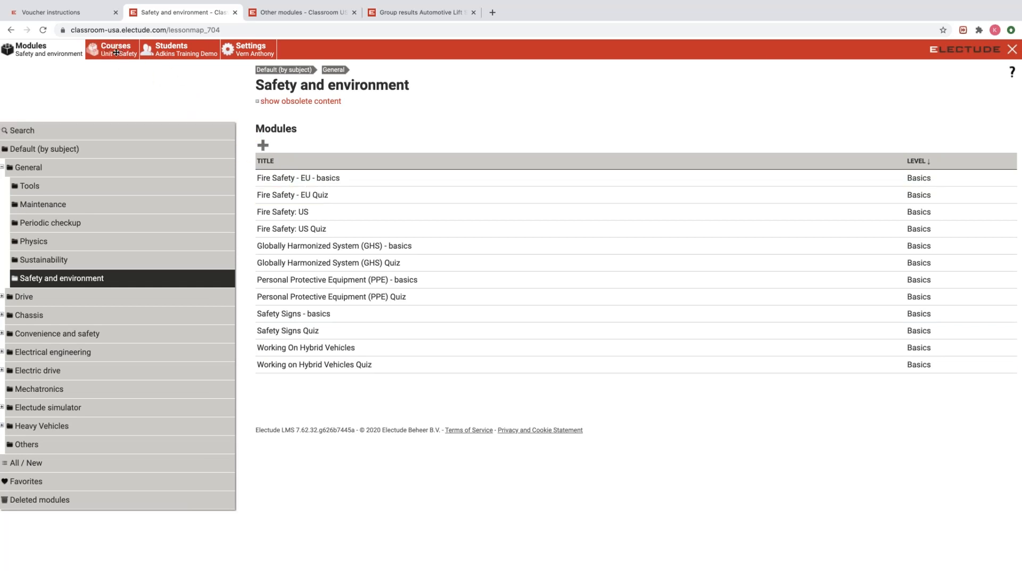
# Check Unit 1 Safety's Fire Safety modules and confirm the demo group now lists the course.
pyautogui.click(116, 52)
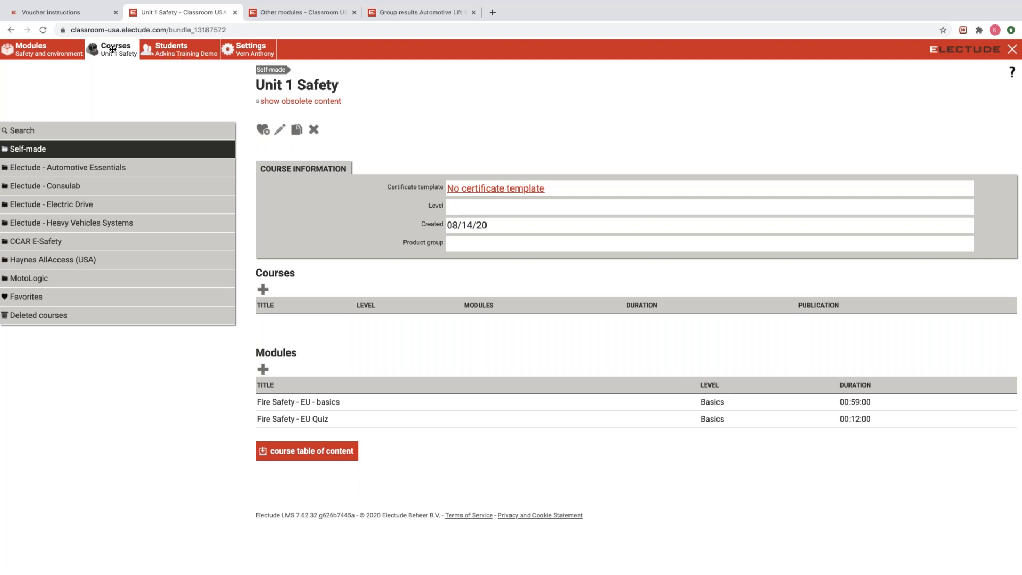
pyautogui.click(177, 50)
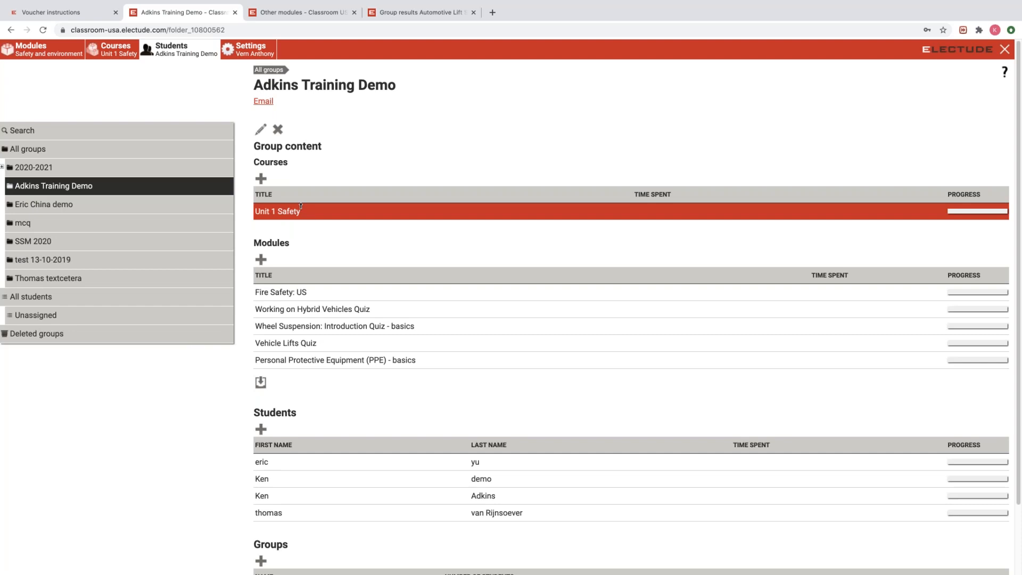
pyautogui.click(115, 49)
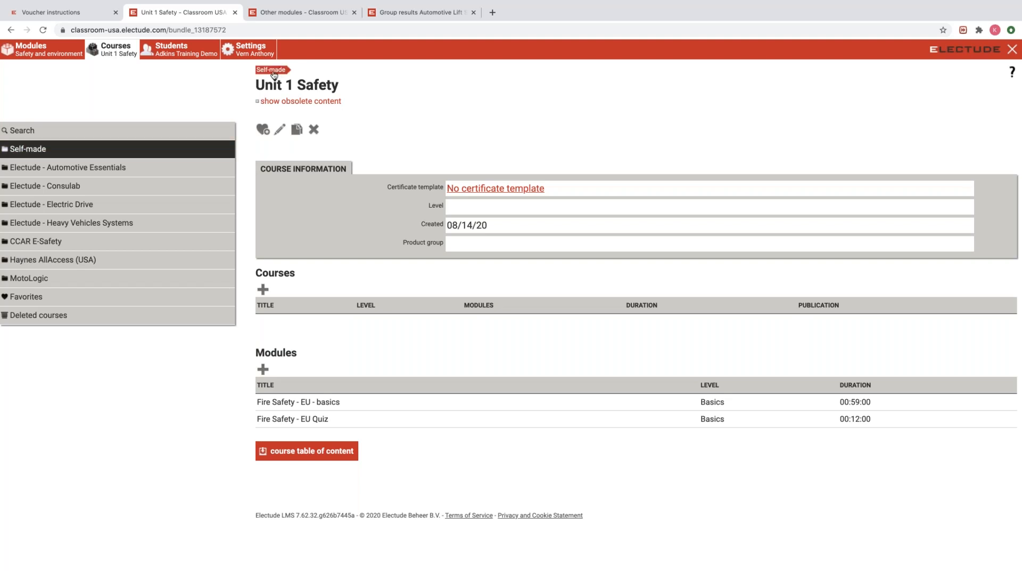
# Drag Unit 2 Tools from the Self-made course list onto the Adkins Training Demo group.
pyautogui.click(43, 153)
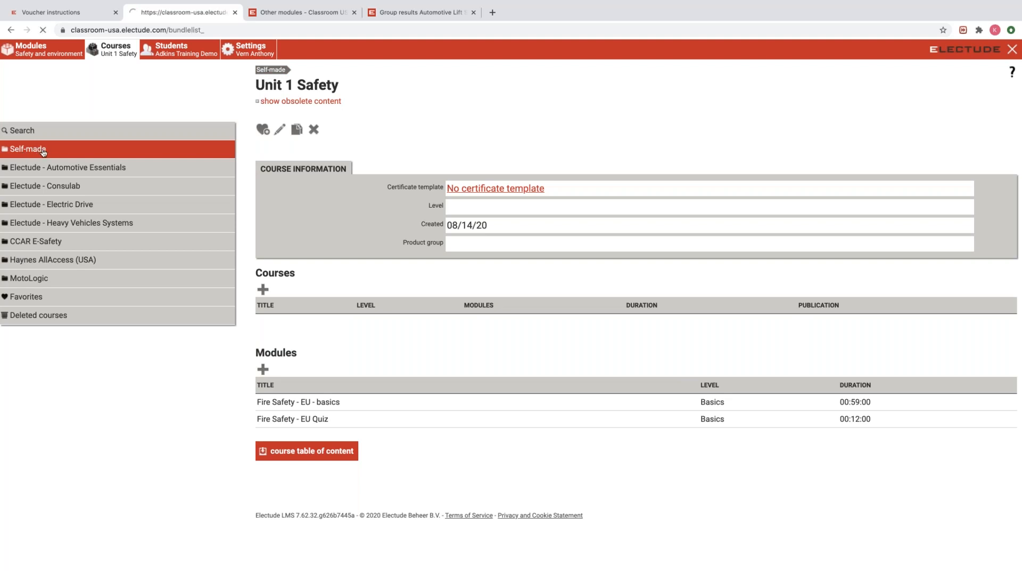
pyautogui.scroll(-1, 269, 203)
pyautogui.scroll(-2, 269, 203)
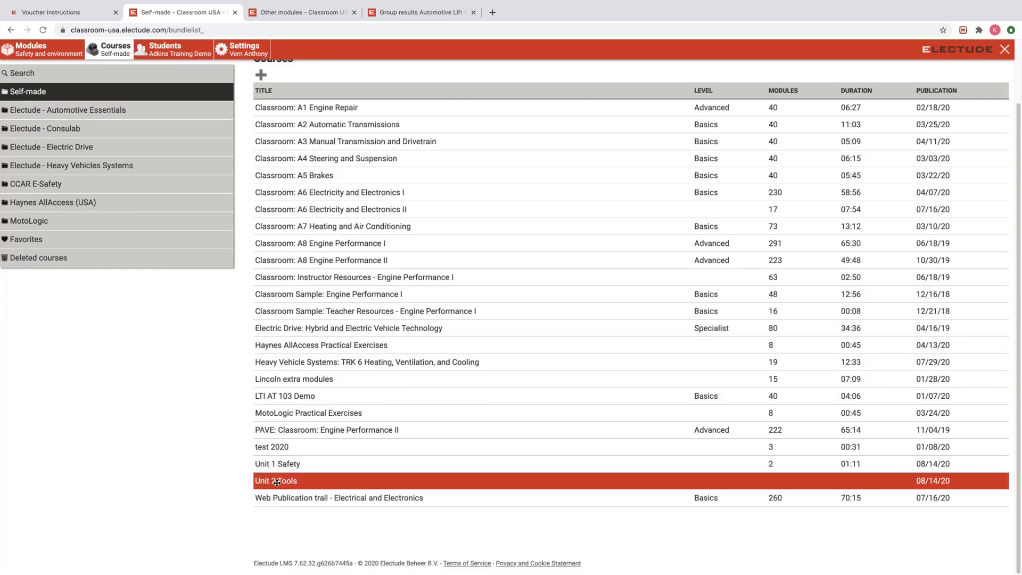
pyautogui.moveTo(291, 481); pyautogui.dragTo(175, 50)
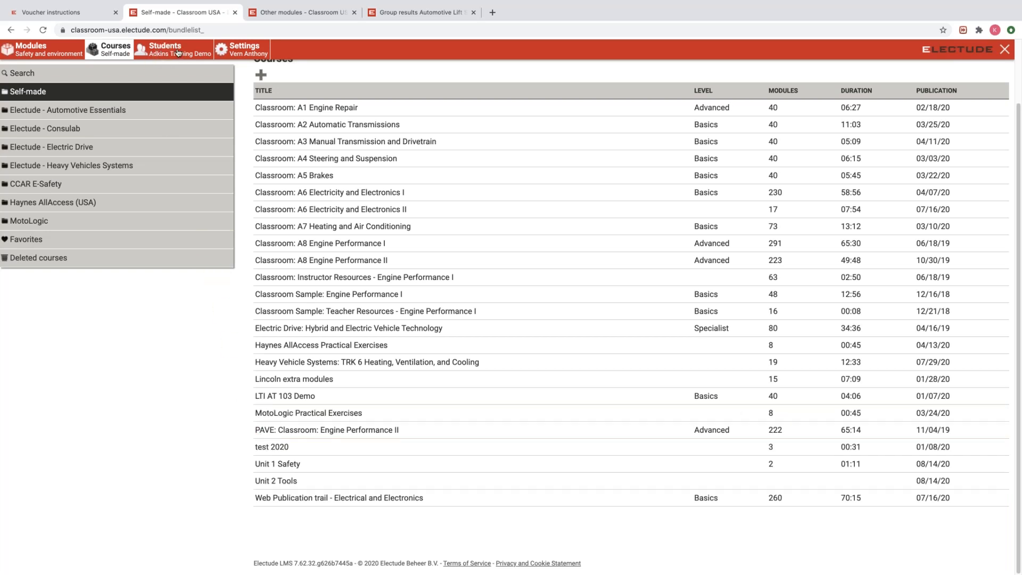
# Delete Unit 2 Tools from the Adkins Training Demo group's courses, leaving only Unit 1 Safety.
pyautogui.click(174, 51)
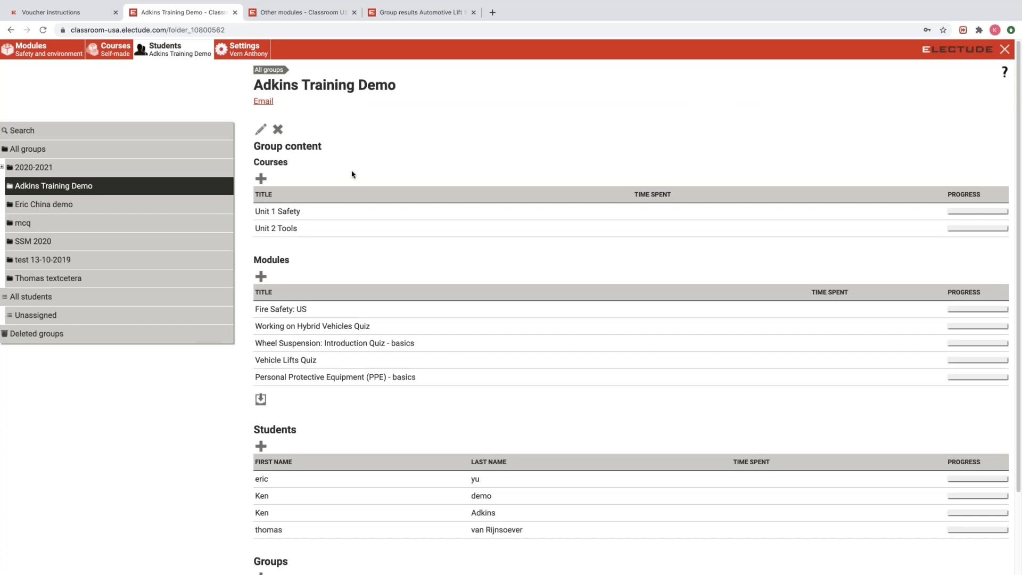
pyautogui.click(293, 229)
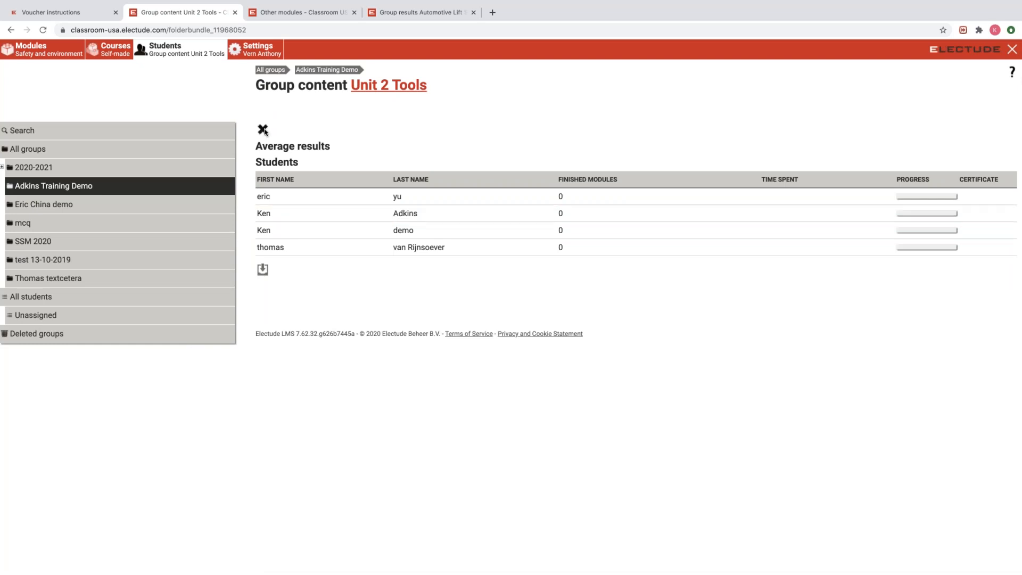
pyautogui.click(263, 129)
pyautogui.click(277, 180)
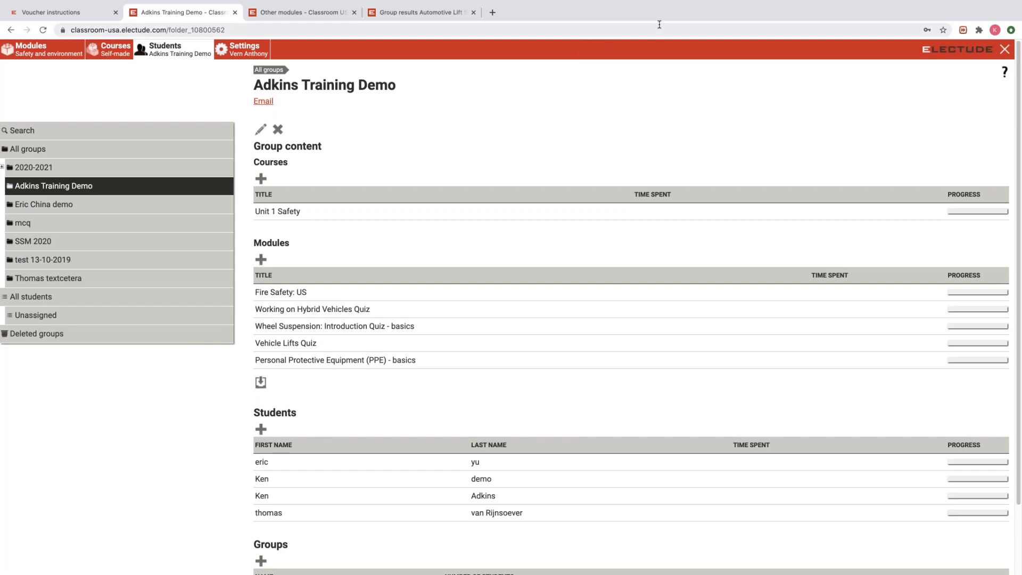
pyautogui.moveTo(602, 3)
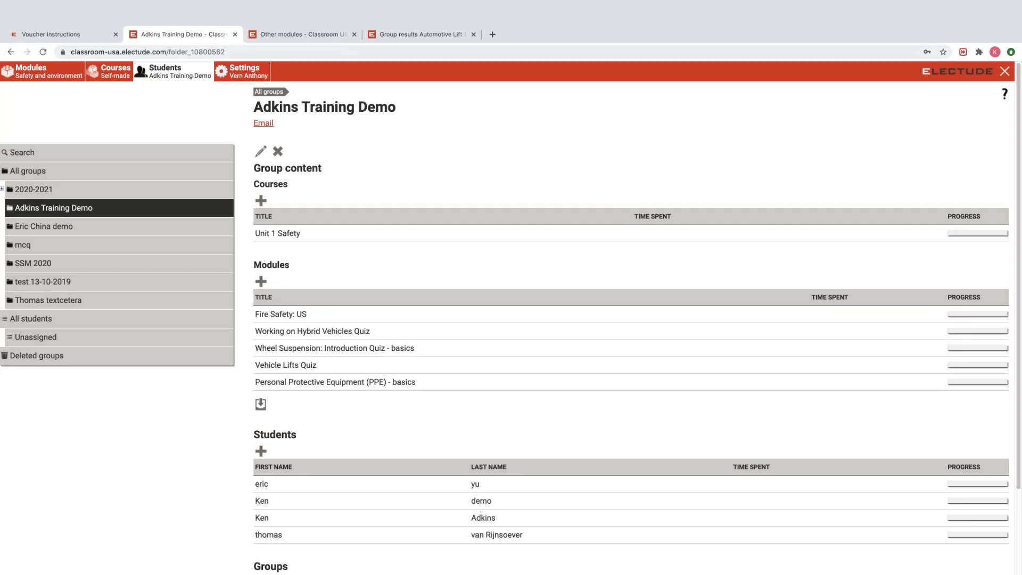
pyautogui.click(115, 77)
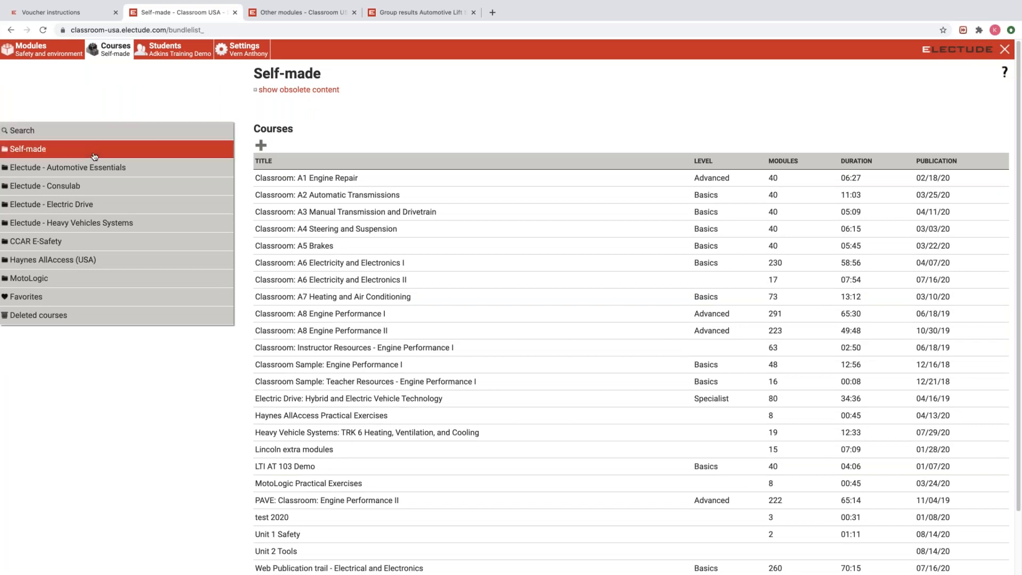
# Return to the course listings and open the Electude - Automotive Essentials folder.
pyautogui.click(265, 179)
pyautogui.click(123, 168)
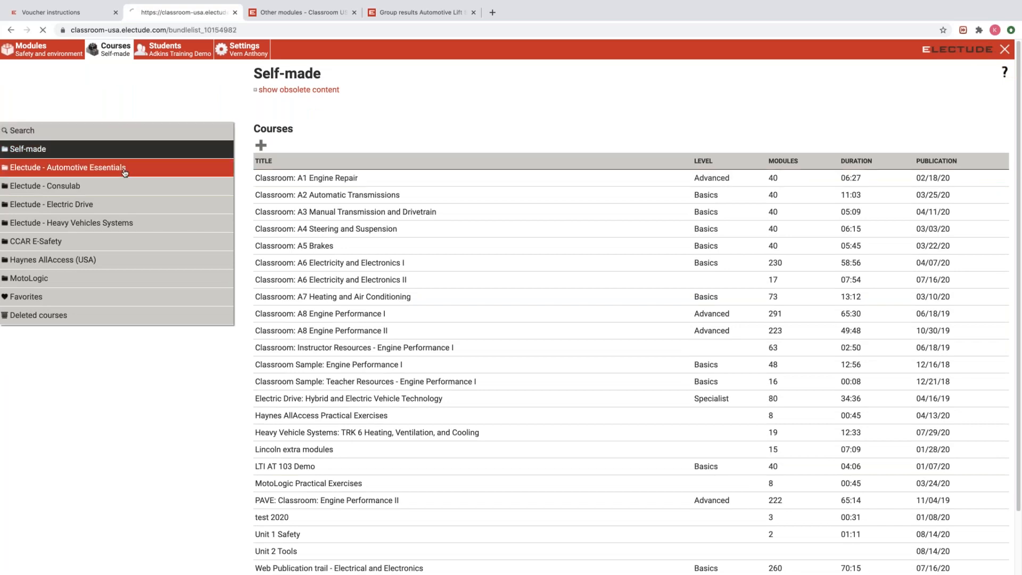
# Open Light Vehicles (2019-2020), download its course table of contents CSV, and open it.
pyautogui.click(296, 169)
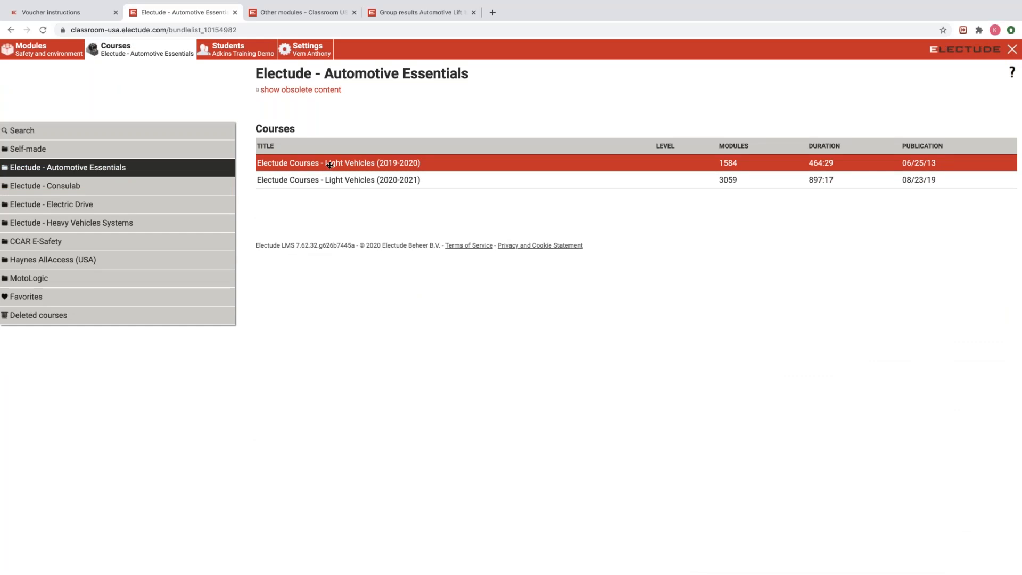
pyautogui.doubleClick(331, 165)
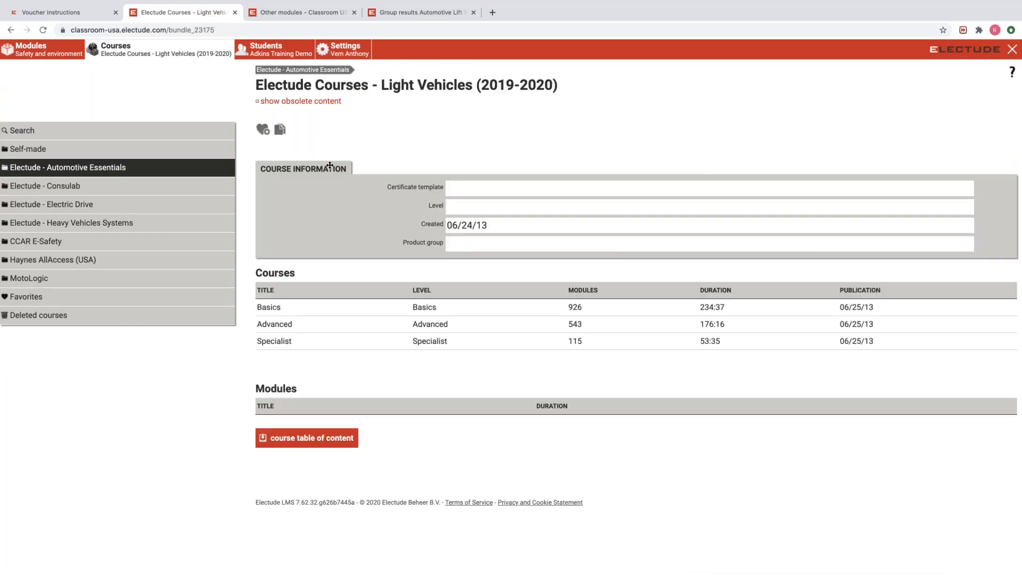
pyautogui.click(296, 311)
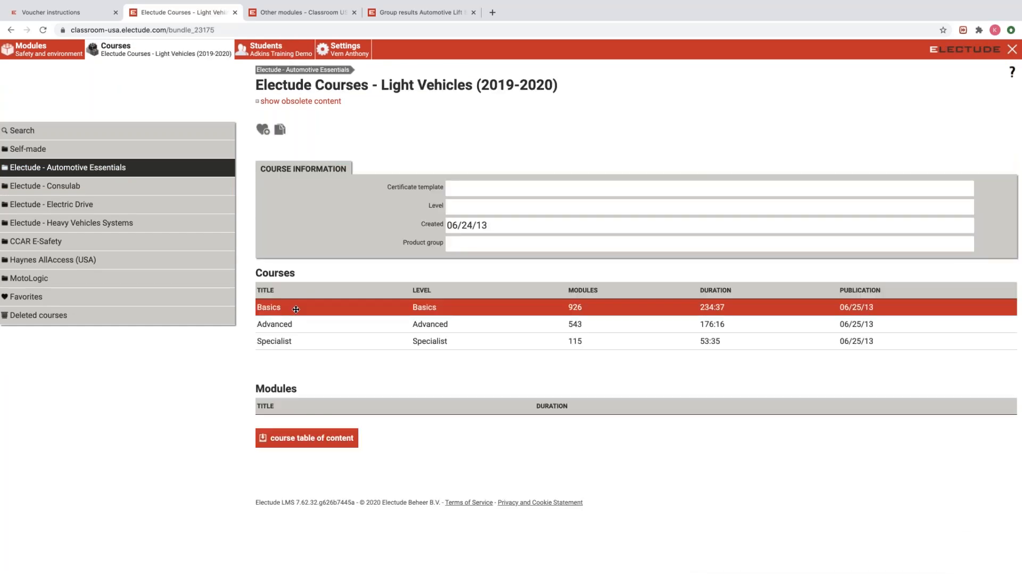
pyautogui.click(300, 446)
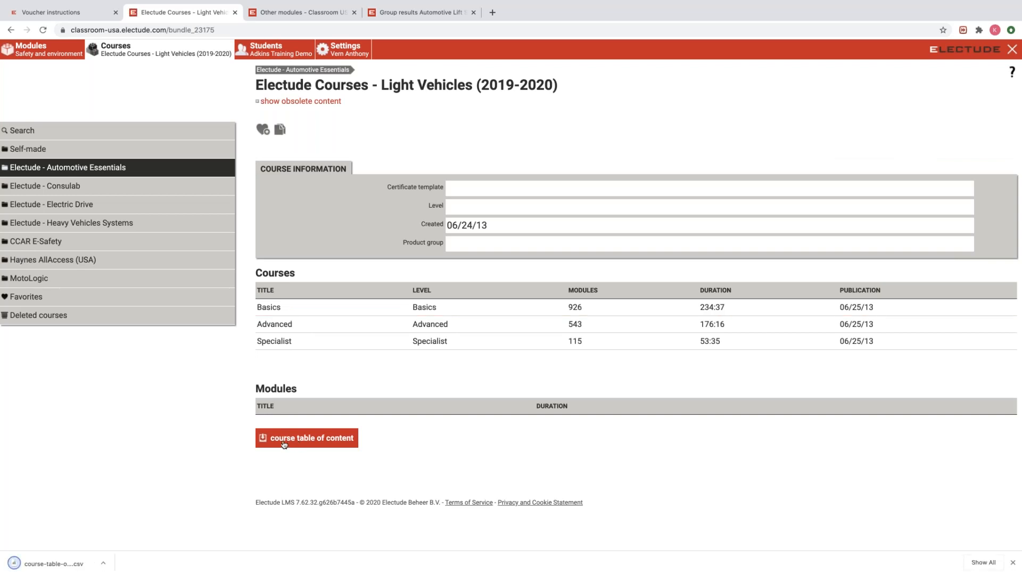
pyautogui.click(62, 566)
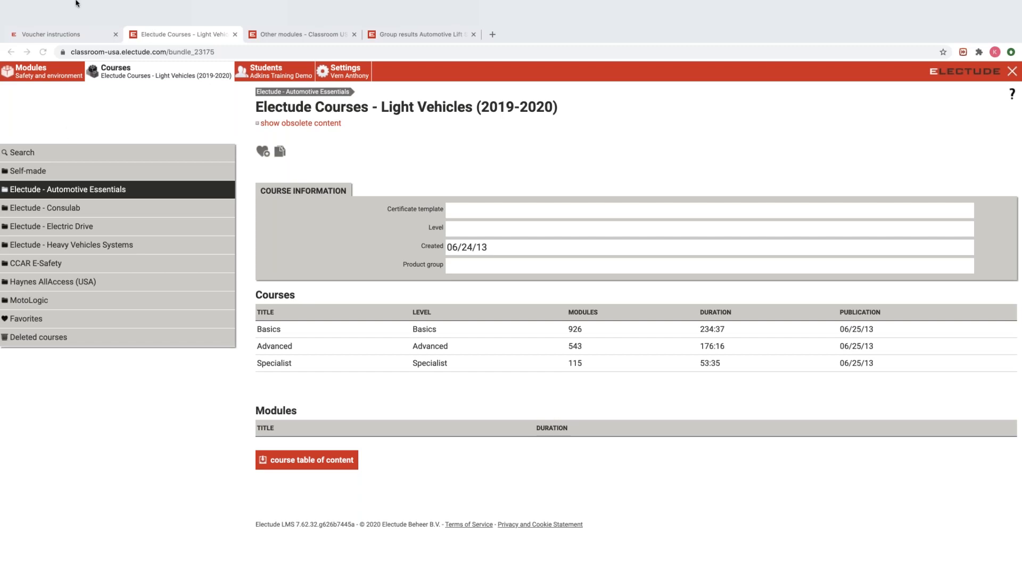
pyautogui.press('super+l')
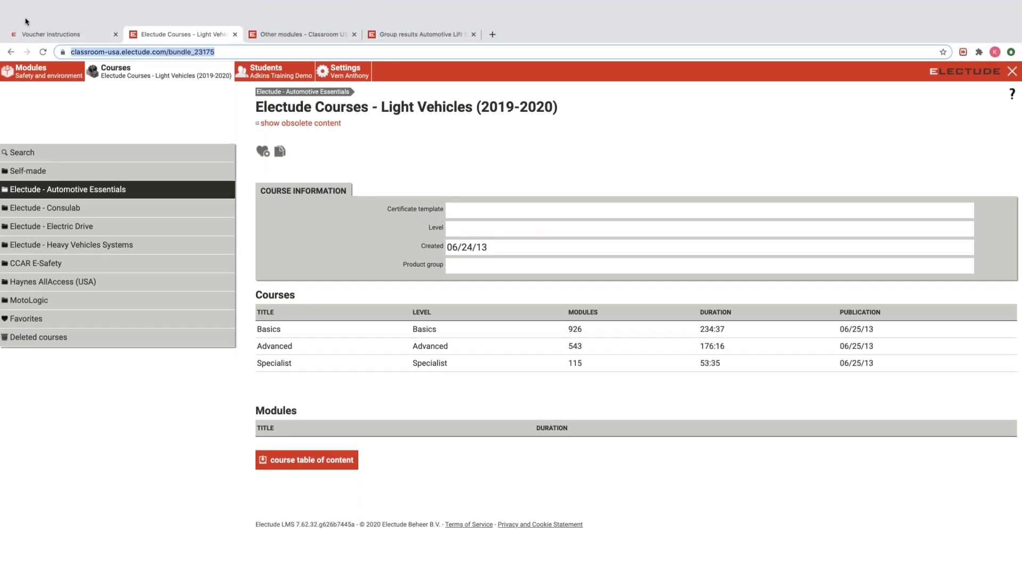
pyautogui.click(30, 19)
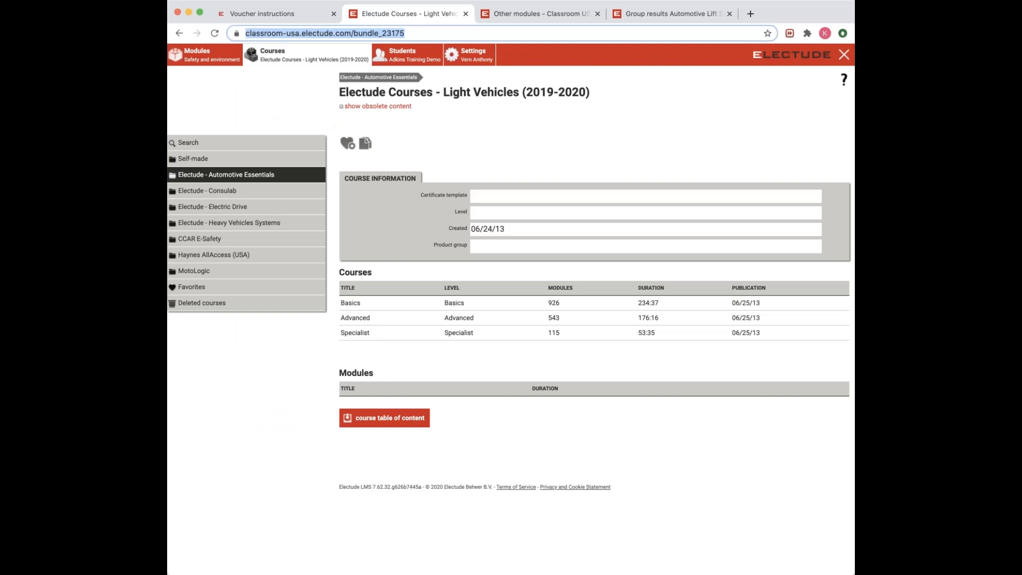
pyautogui.press('super+Tab')
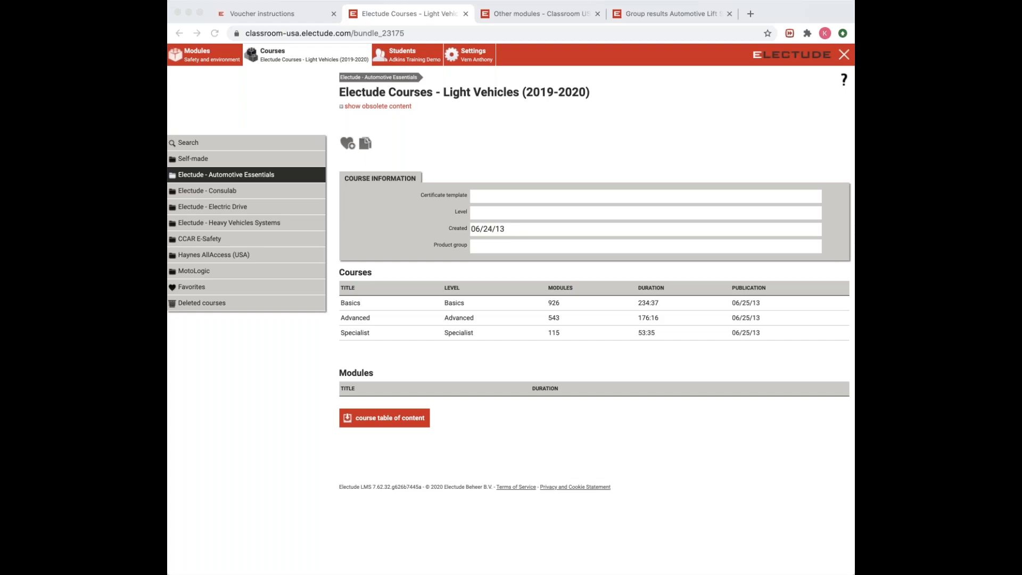
pyautogui.press('super+Tab')
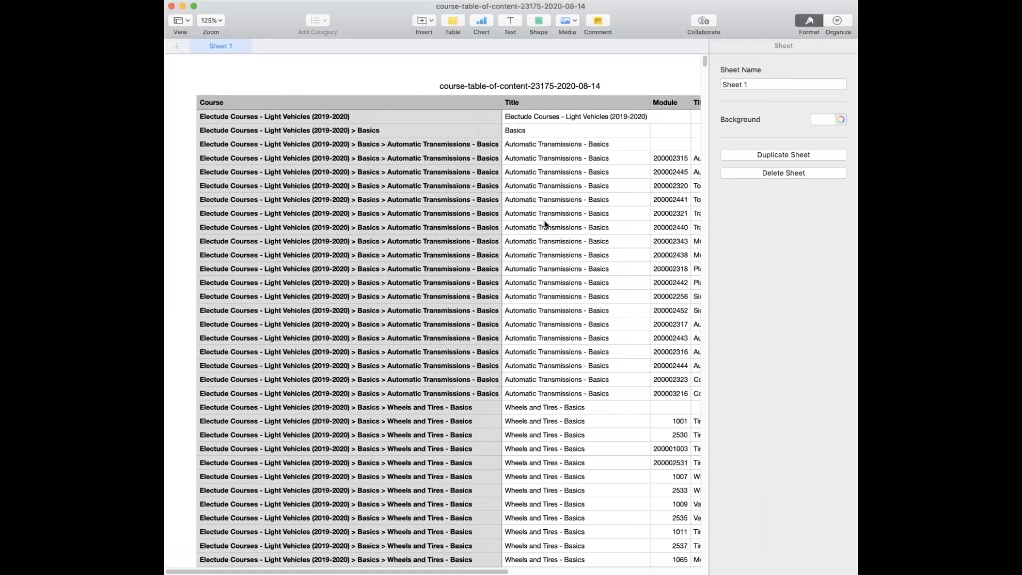
pyautogui.scroll(-10, 527, 221)
# Scroll the course table of contents and widen the Numbers window to reveal the Module and Title columns.
pyautogui.scroll(-5, 527, 221)
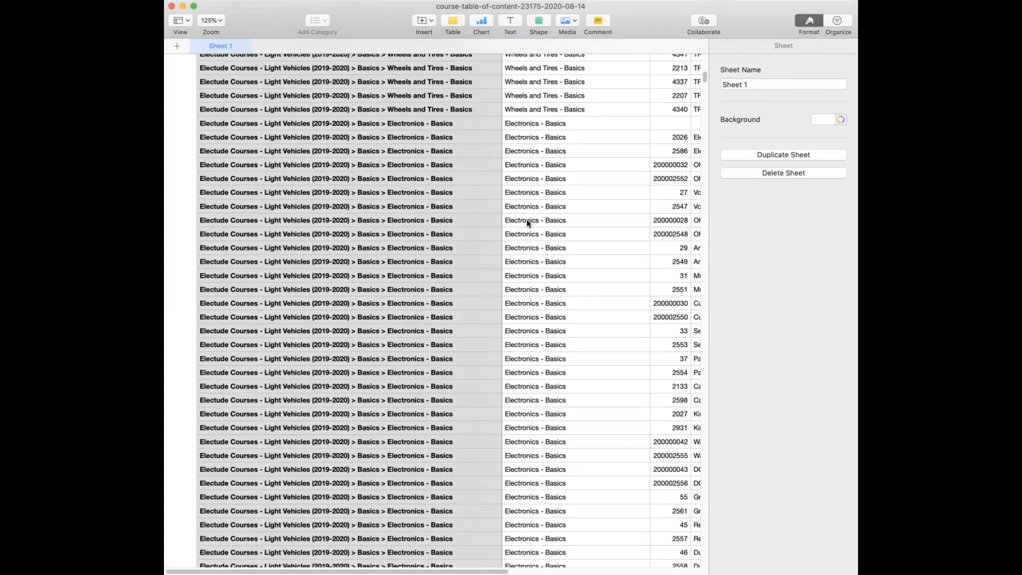
pyautogui.scroll(15, 526, 208)
pyautogui.scroll(2, 526, 208)
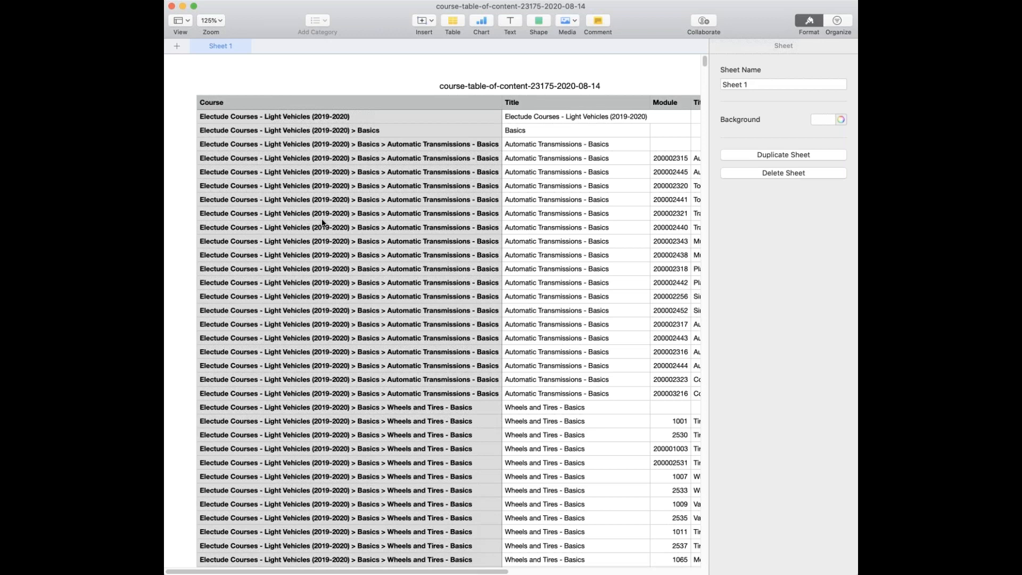
pyautogui.scroll(-1, 322, 222)
pyautogui.moveTo(165, 267); pyautogui.dragTo(80, 266)
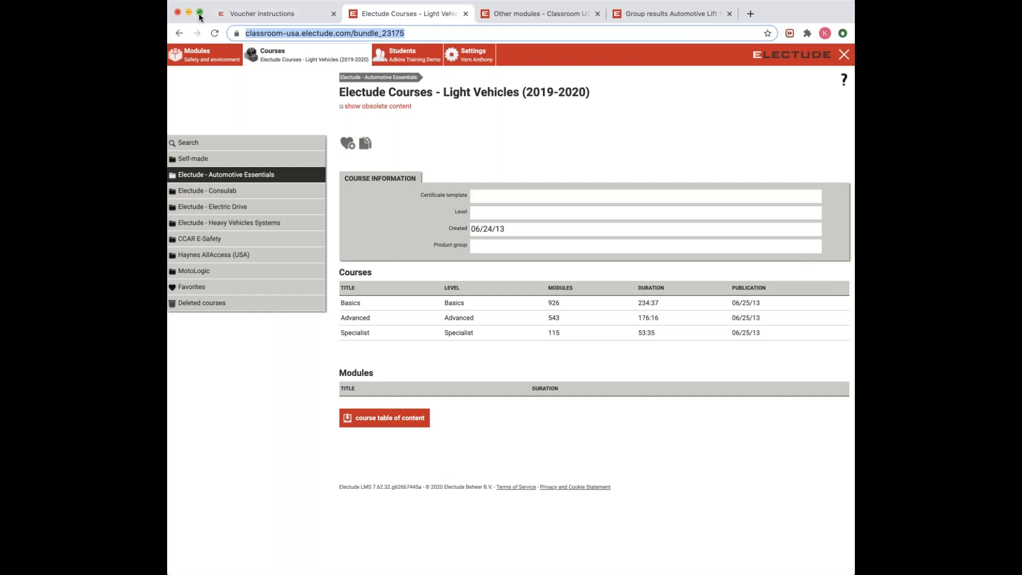
# Return the browser to full screen, open the Adkins Training Demo group, then the Automotive Lift post test results.
pyautogui.click(200, 13)
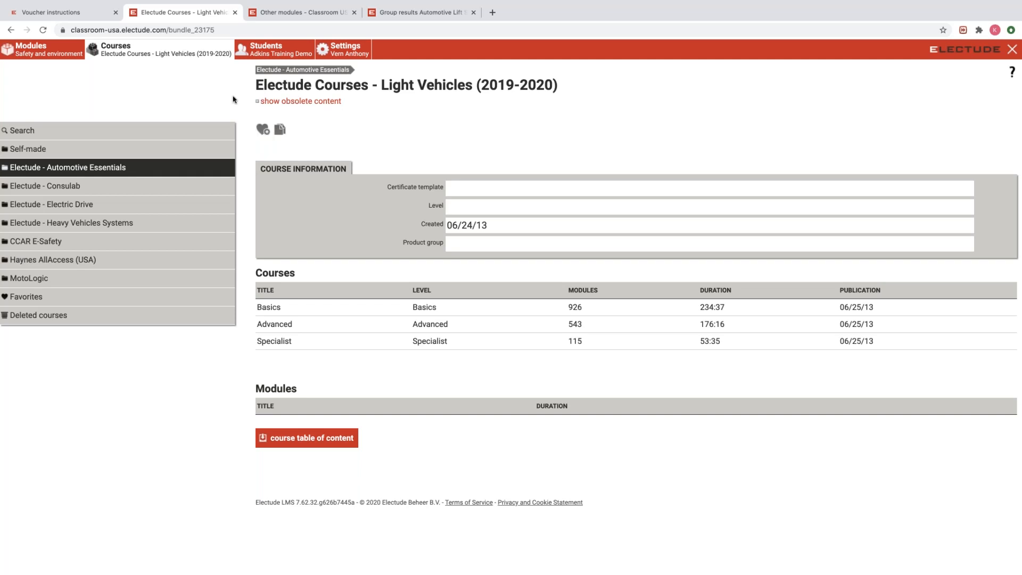
pyautogui.click(270, 51)
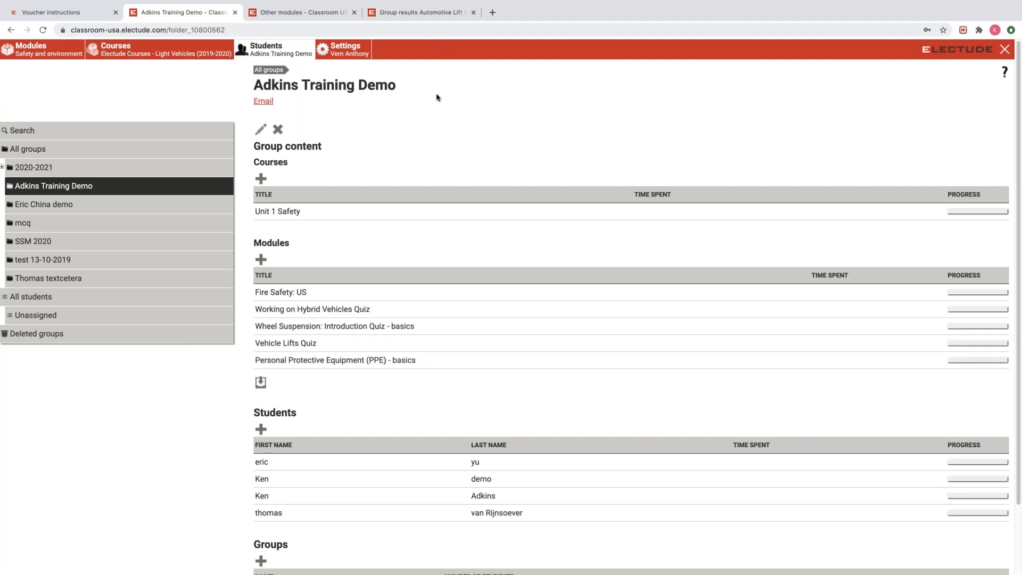
pyautogui.click(408, 15)
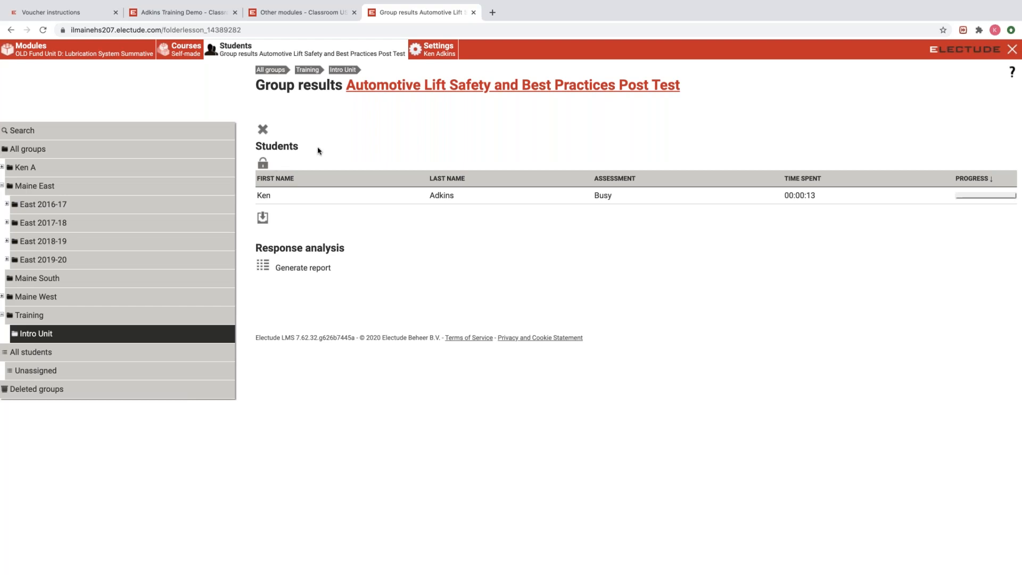
# Set all students' test access to Unlocked, switch it back to Locked, apply, then view the training demo group.
pyautogui.click(263, 164)
pyautogui.click(461, 188)
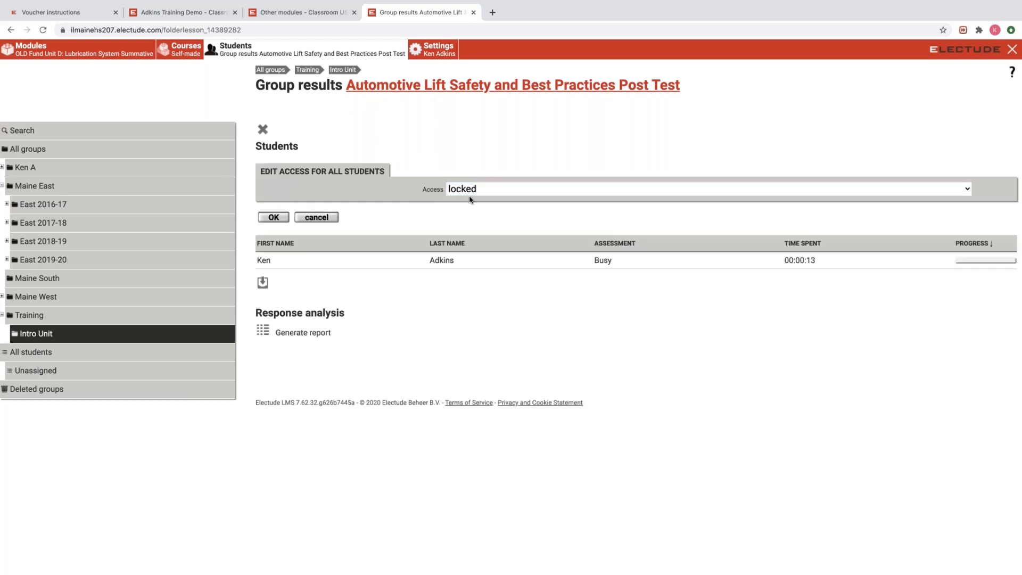
pyautogui.click(472, 206)
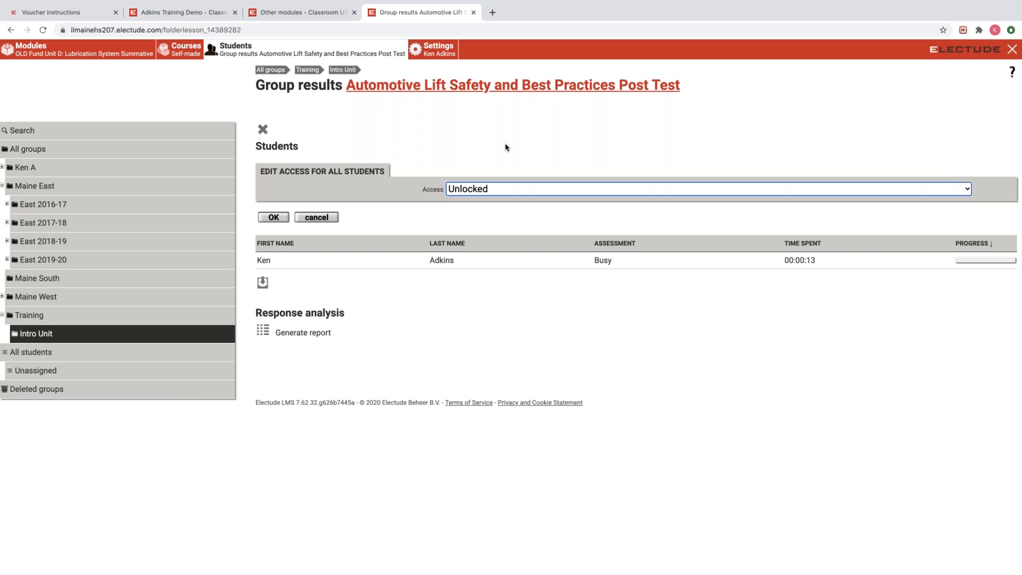
pyautogui.click(506, 191)
pyautogui.click(496, 180)
pyautogui.click(274, 218)
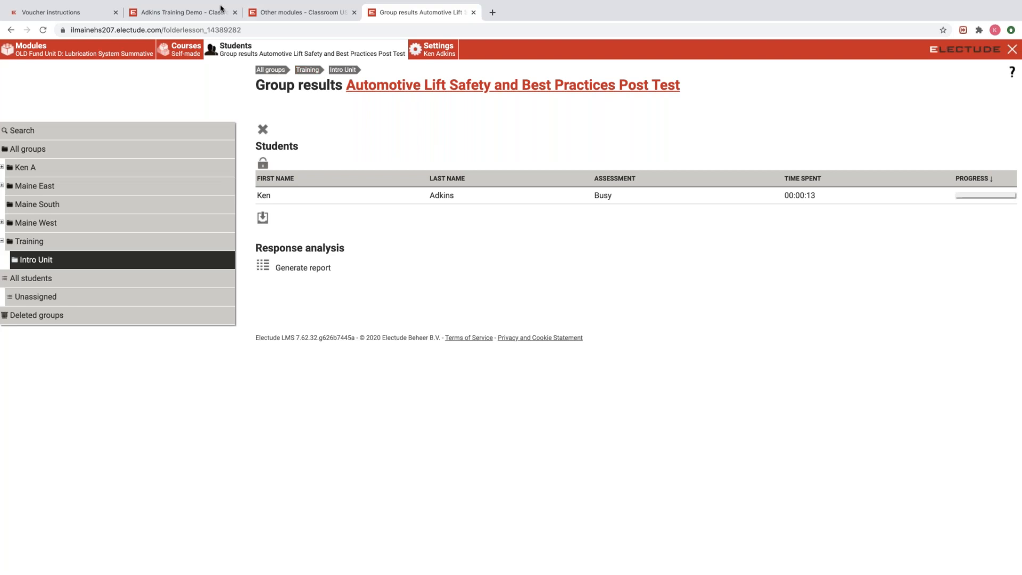
pyautogui.click(175, 12)
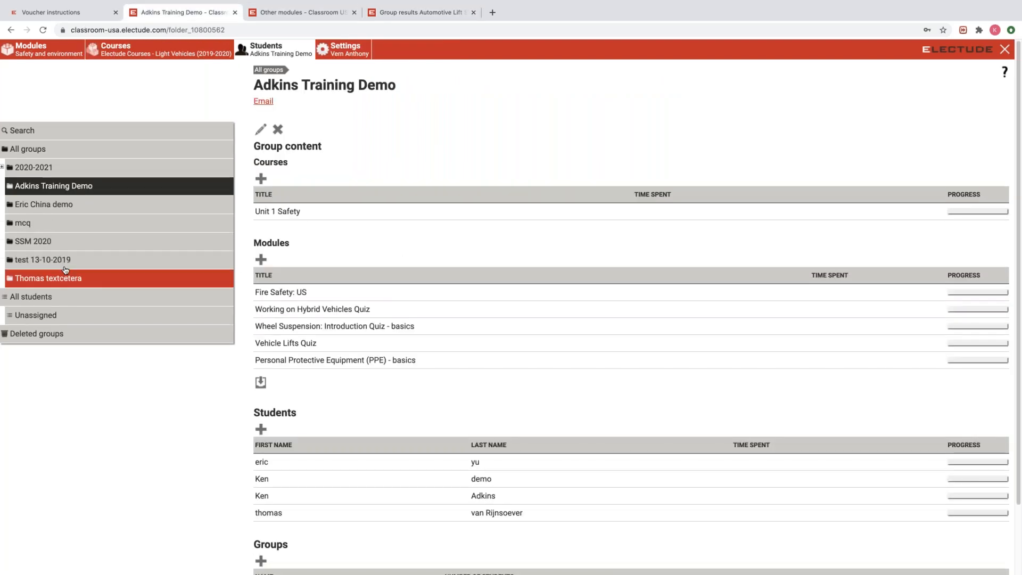
# Go up to All groups and reopen the training demo group.
pyautogui.click(269, 70)
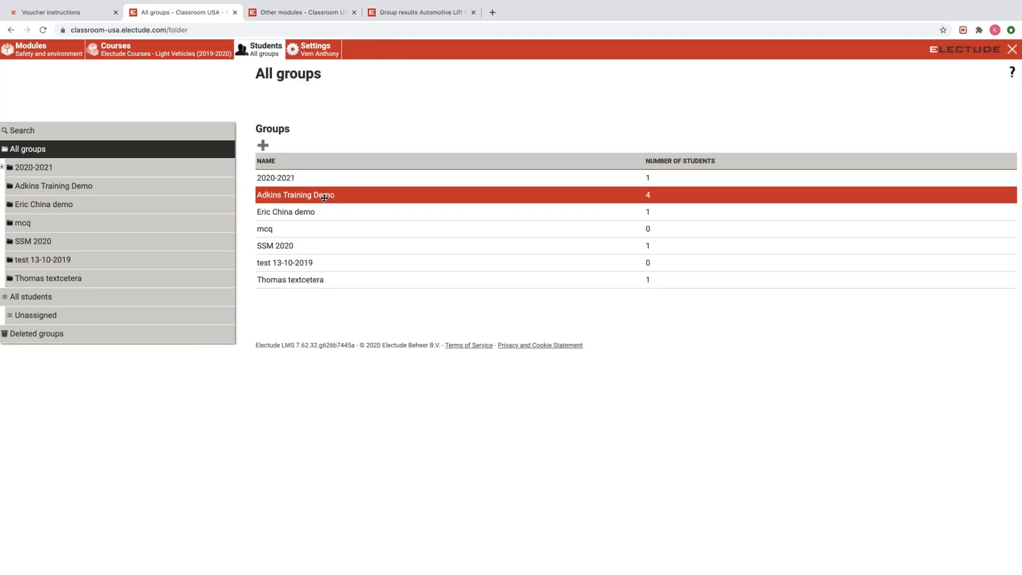
pyautogui.click(321, 196)
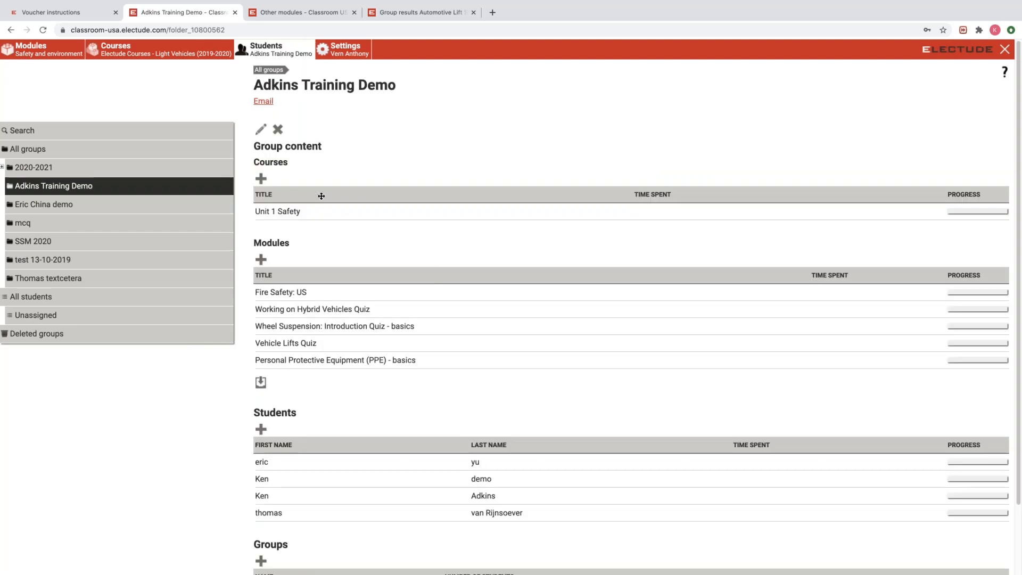
pyautogui.scroll(-2, 445, 278)
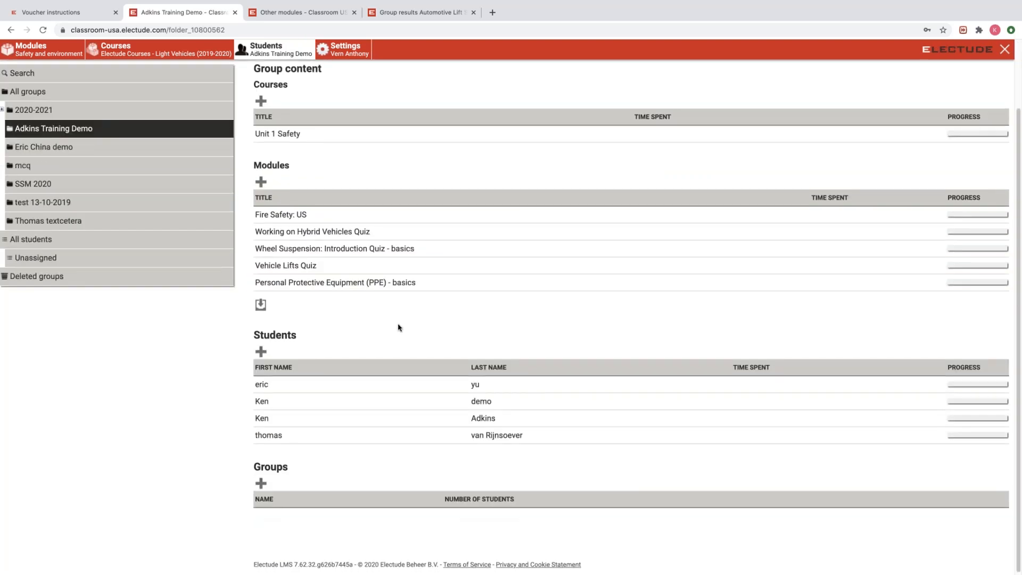
pyautogui.scroll(1, 406, 328)
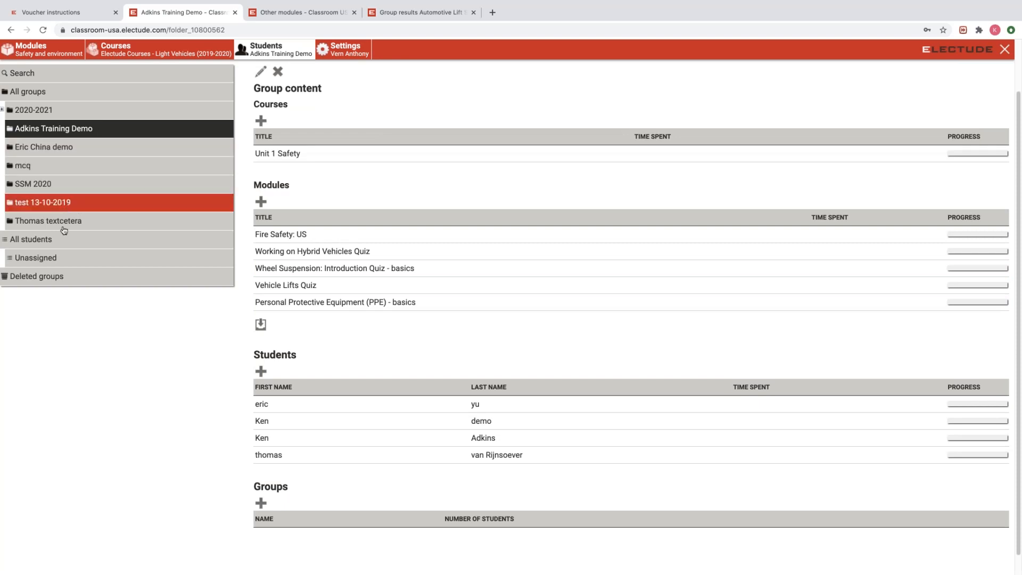
# Visit the 2020-2021 group and 1st hour Auto Fundamentals subgroup, then return to the lift post test results.
pyautogui.click(54, 110)
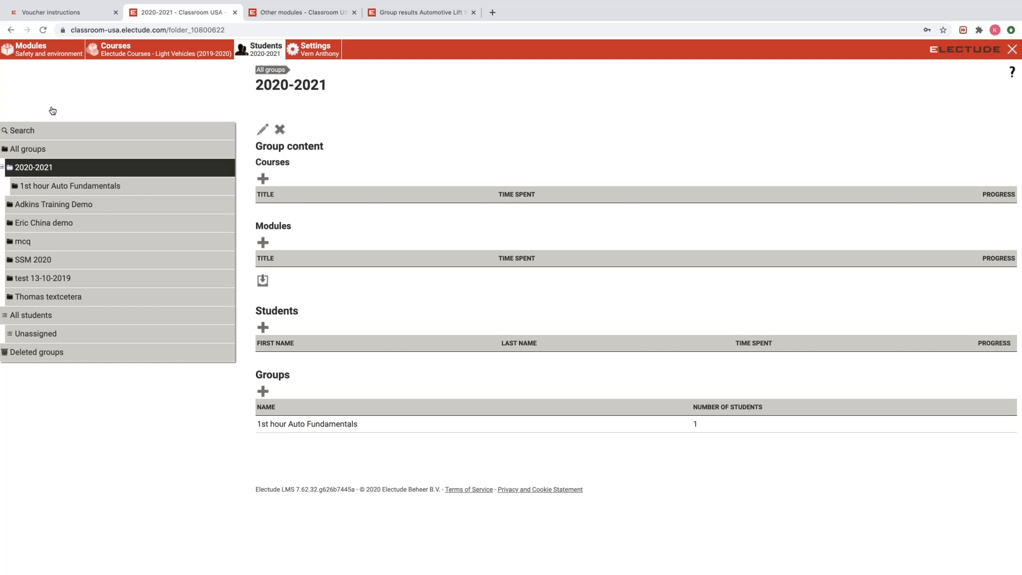
pyautogui.click(358, 424)
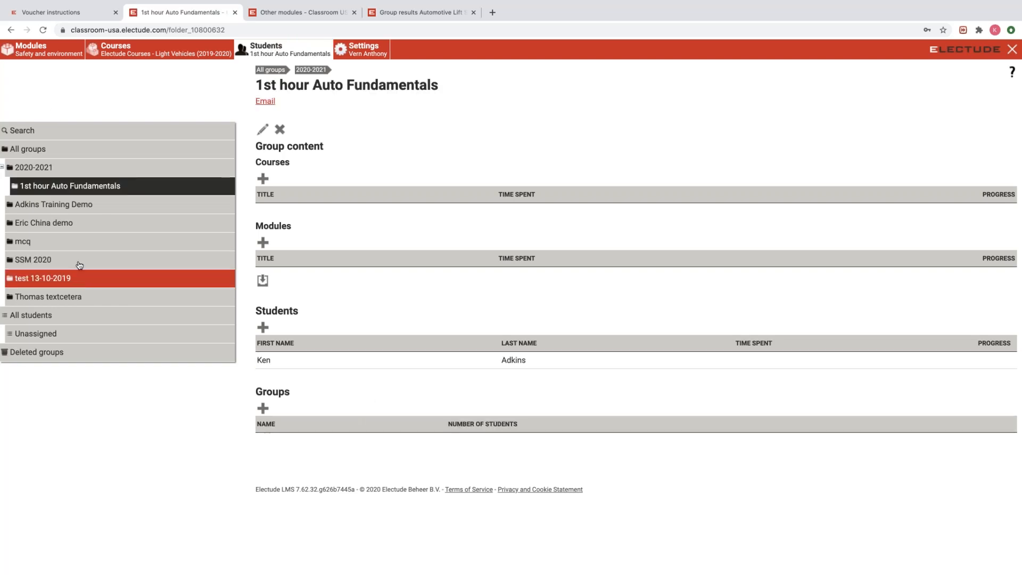
pyautogui.click(66, 207)
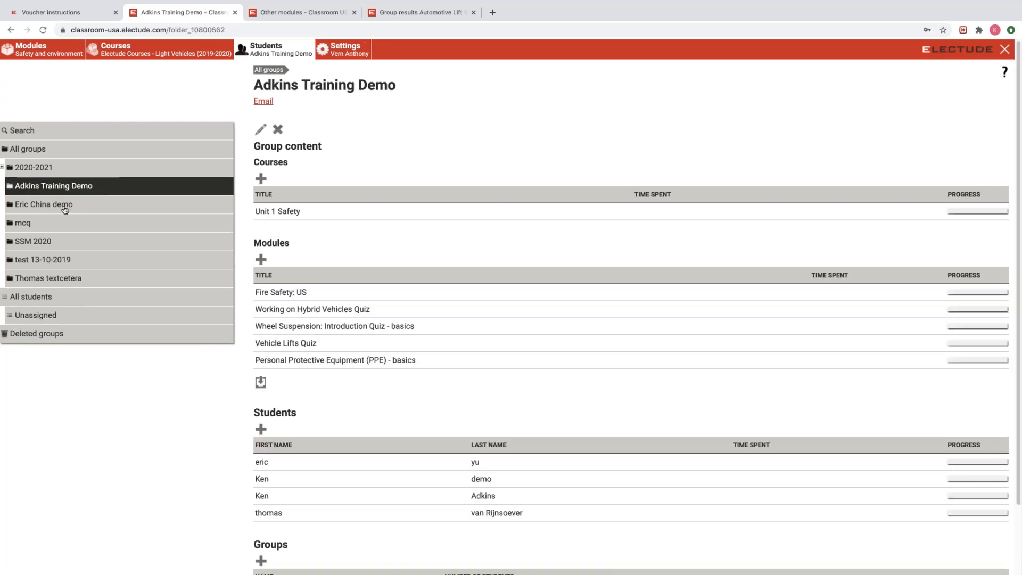
pyautogui.scroll(-3, 411, 222)
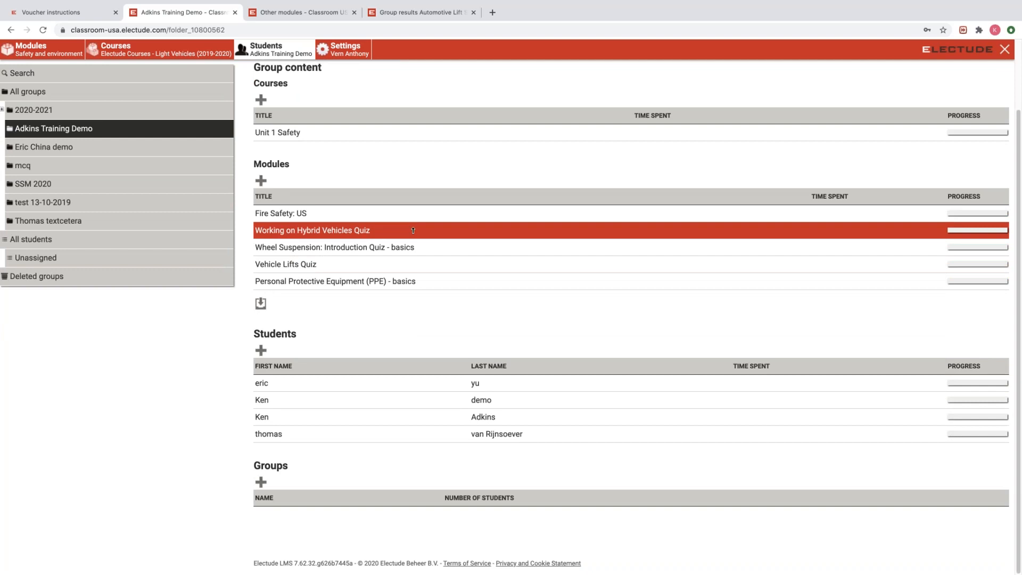
pyautogui.scroll(2, 422, 229)
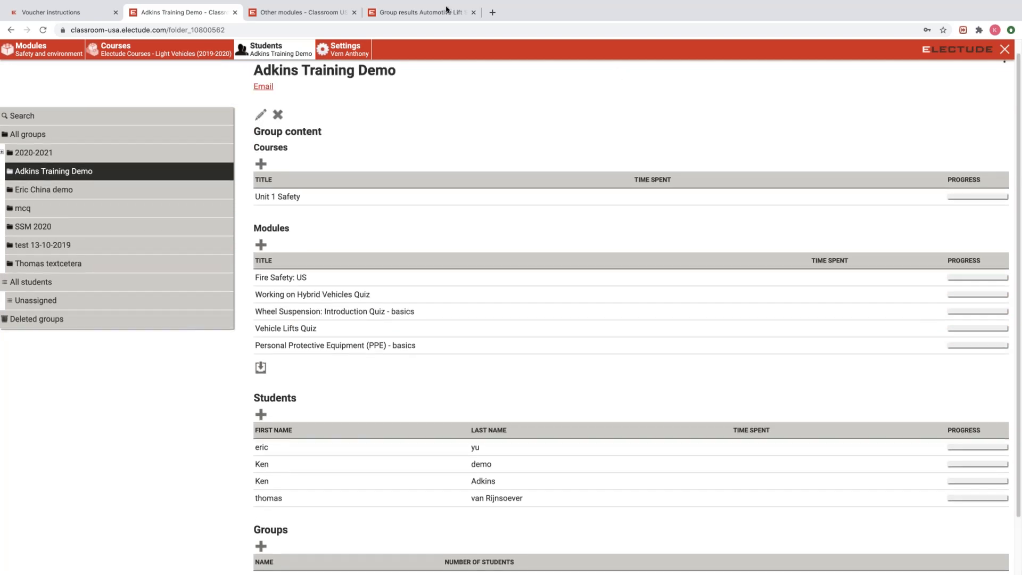
pyautogui.click(421, 14)
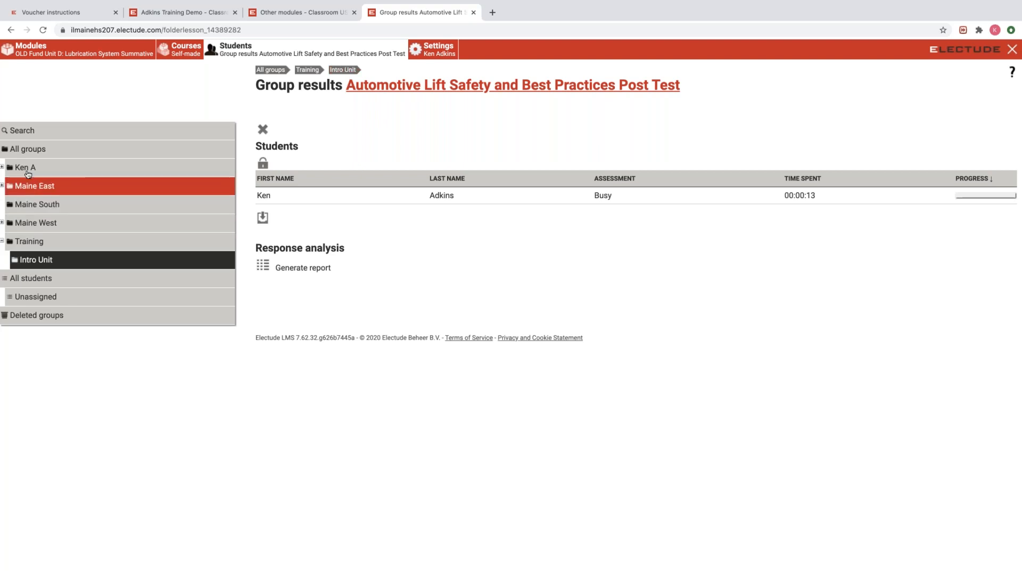
# Log out of the classroom and sign back in as a teacher.
pyautogui.click(438, 50)
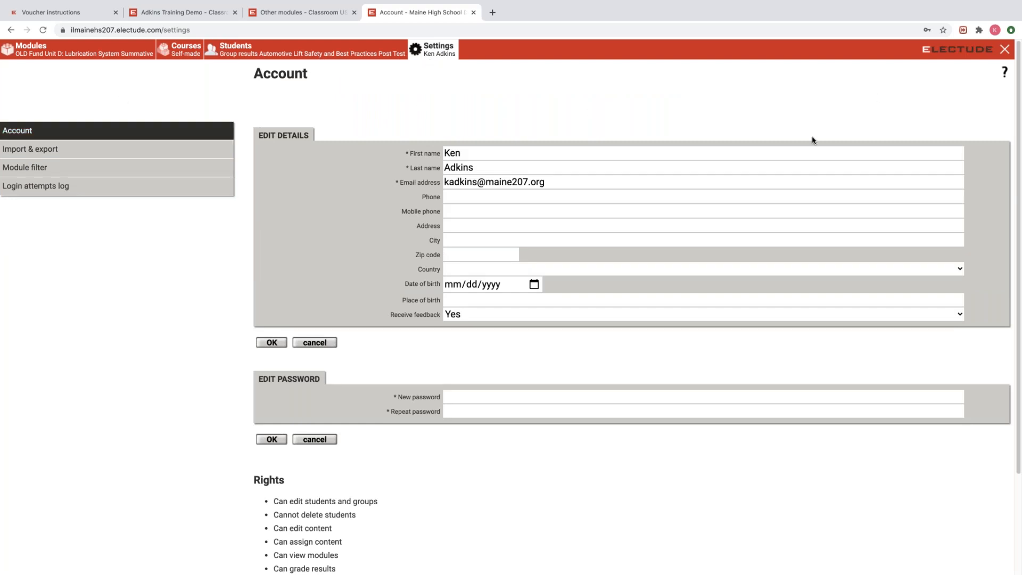
pyautogui.click(1004, 50)
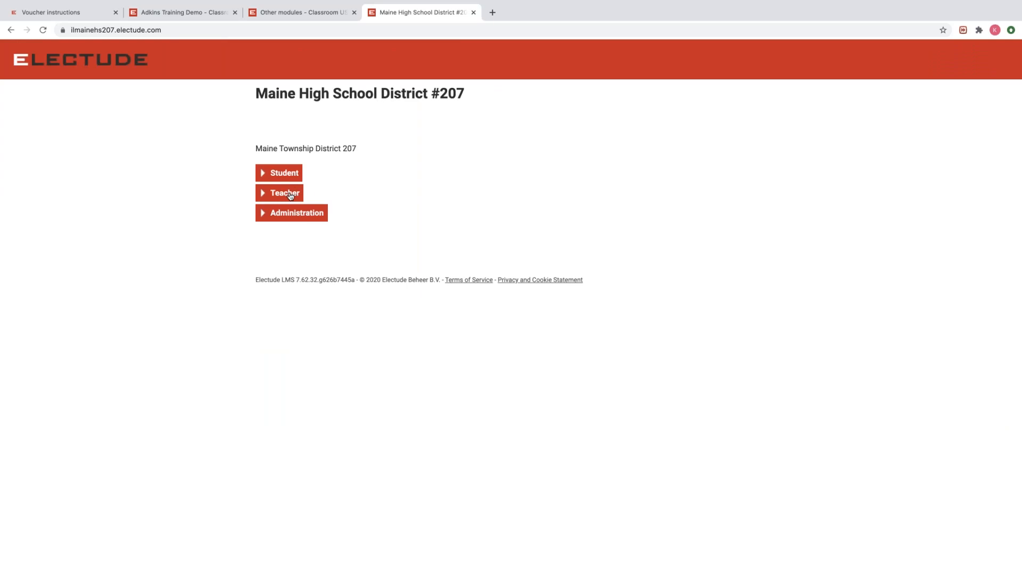
pyautogui.click(291, 193)
pyautogui.click(282, 217)
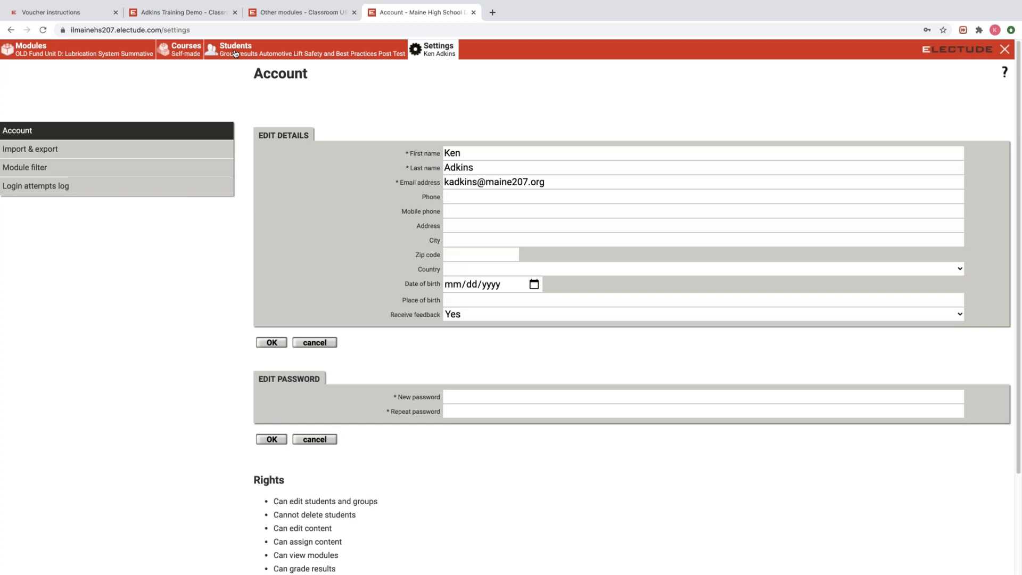
# Open the 2nd hr: Fundamentals group under Maine East > East 2018-19, then expand East 2019-20.
pyautogui.click(235, 53)
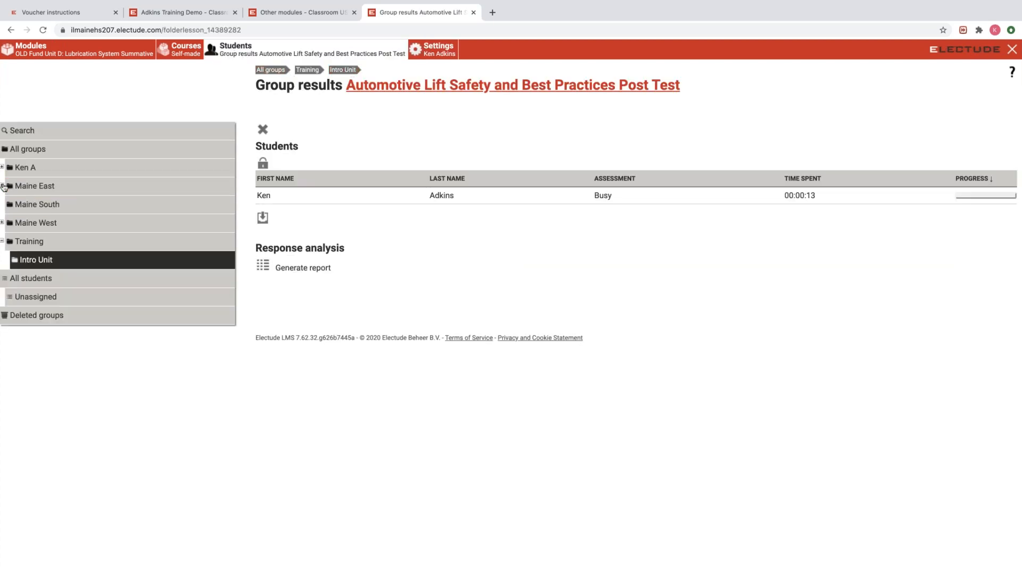
pyautogui.click(2, 186)
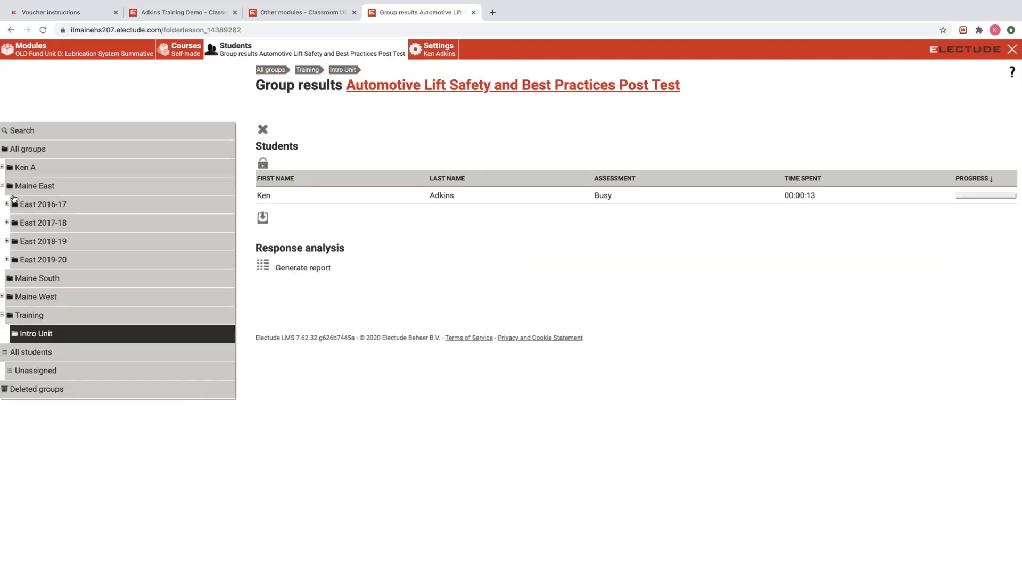
pyautogui.click(42, 243)
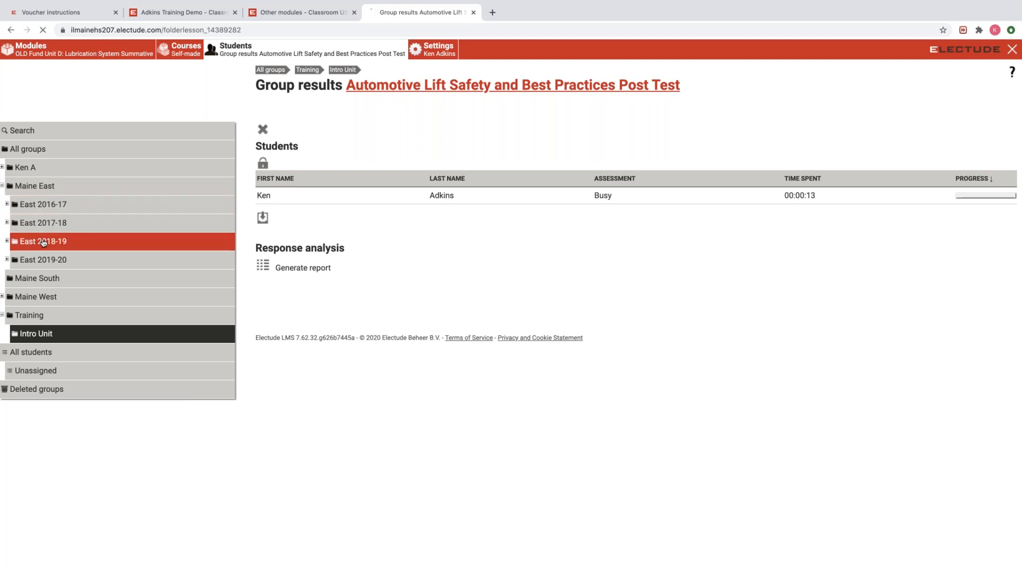
pyautogui.scroll(-1, 319, 173)
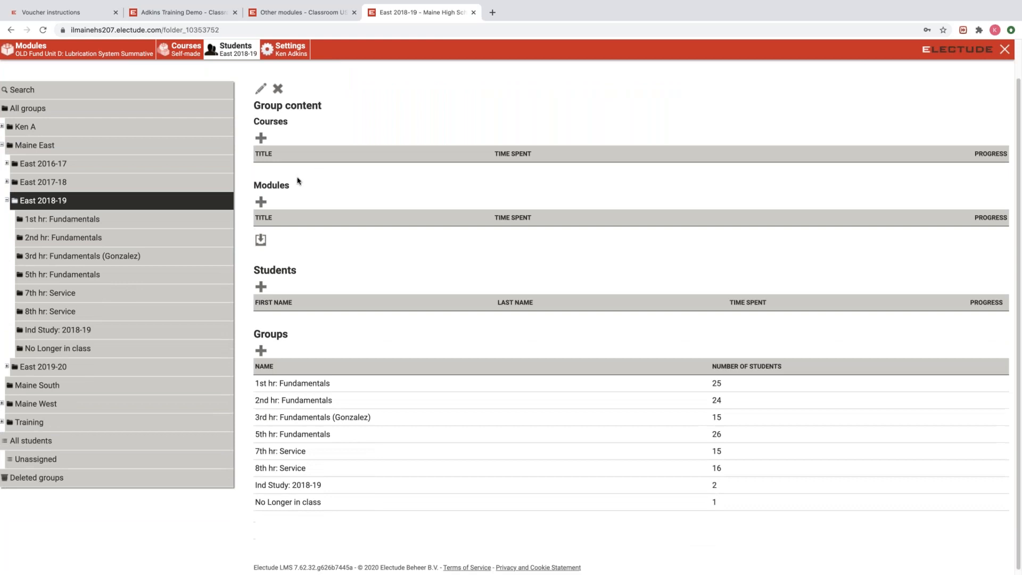
pyautogui.click(77, 240)
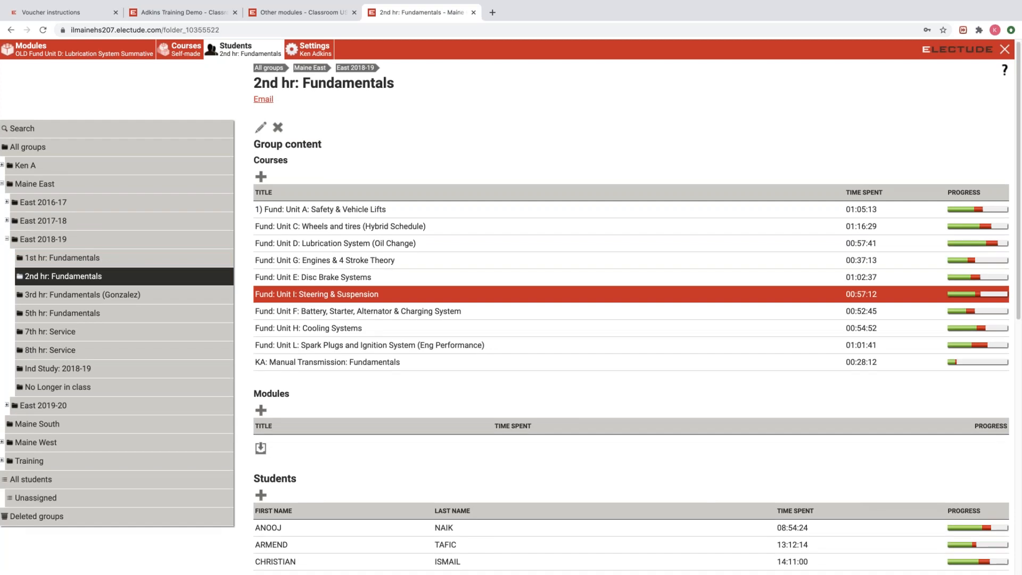
pyautogui.scroll(-5, 335, 264)
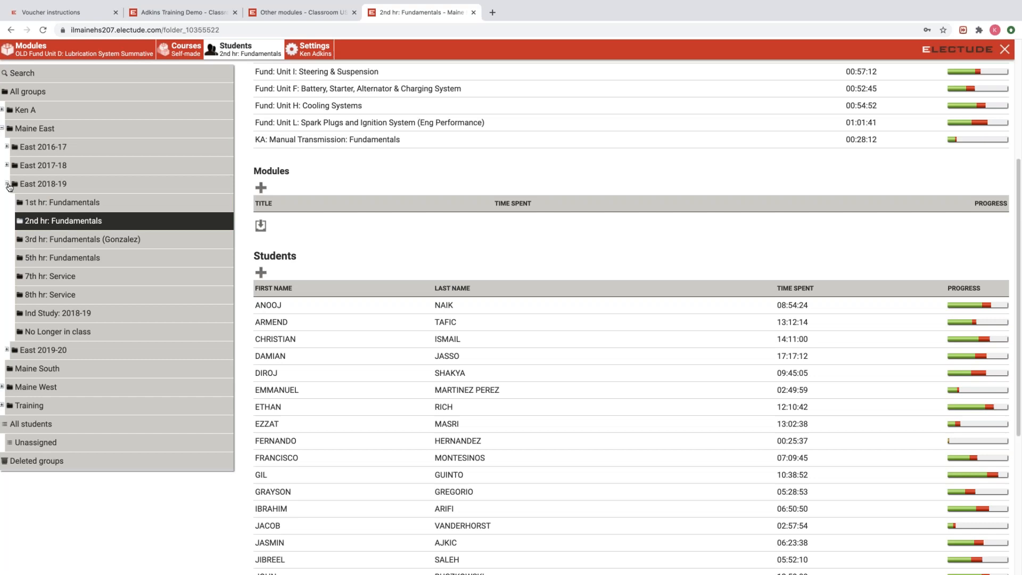
pyautogui.click(9, 186)
pyautogui.click(7, 221)
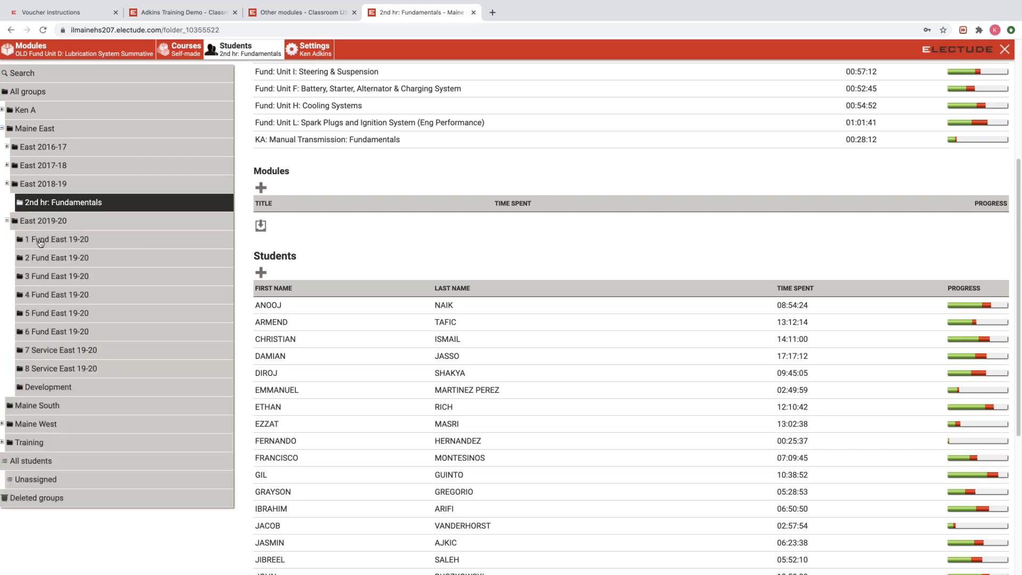
# Open 2 Fund East 19-20's Unit G Engines & 4 Stroke Theory Summative results and one student's details.
pyautogui.click(52, 258)
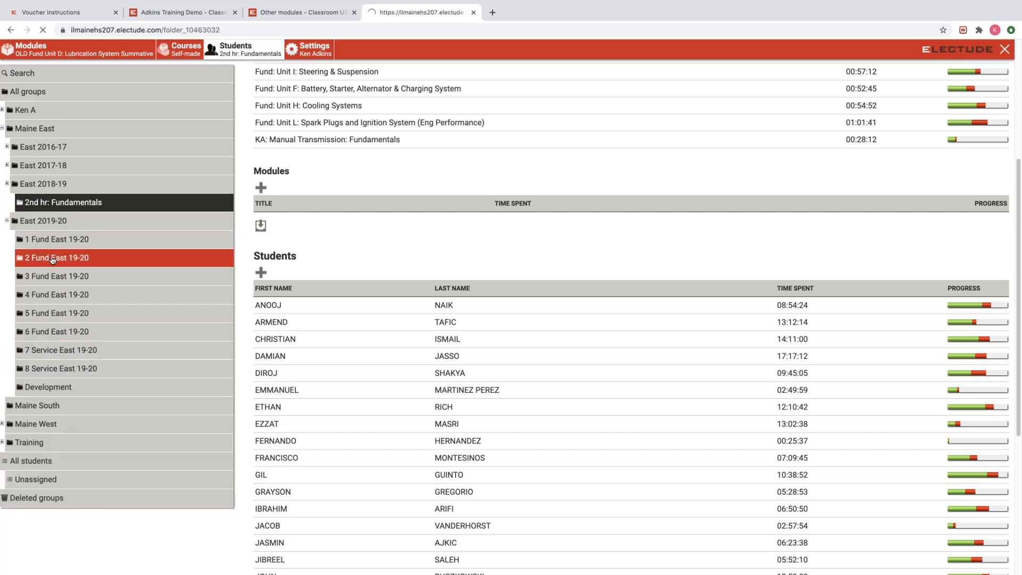
pyautogui.scroll(-1, 387, 298)
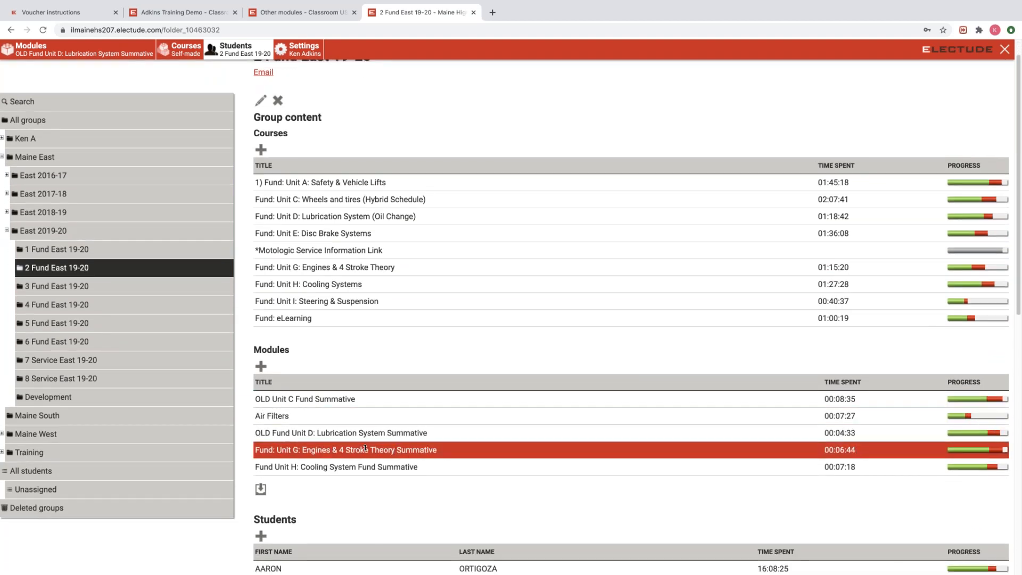
pyautogui.click(366, 449)
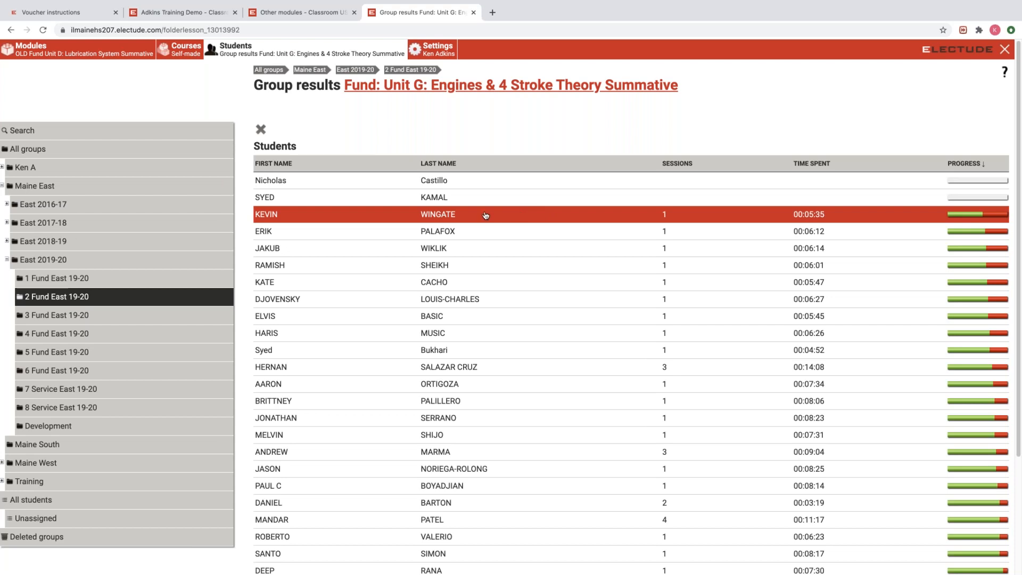
pyautogui.click(444, 215)
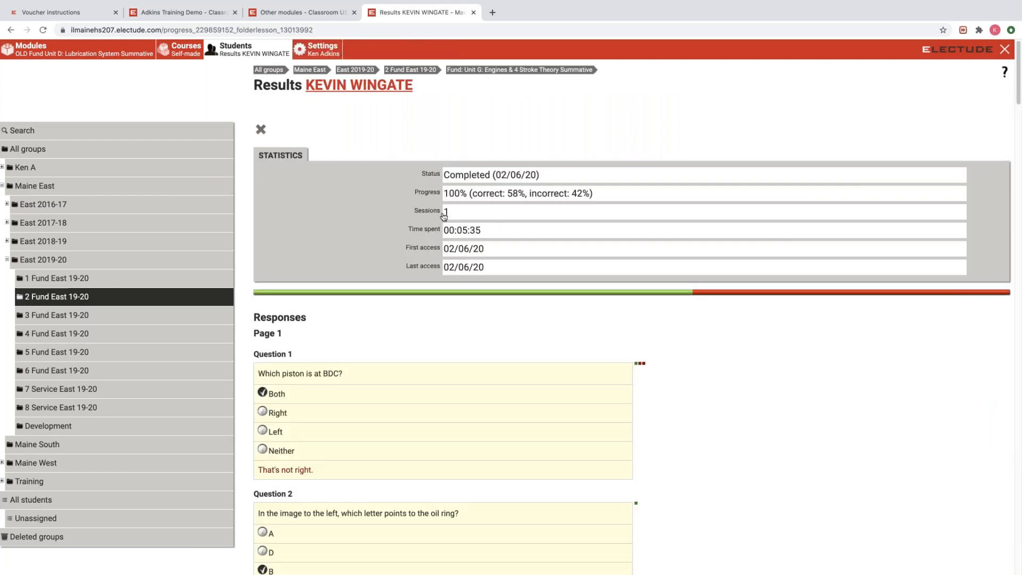
pyautogui.scroll(-5, 437, 332)
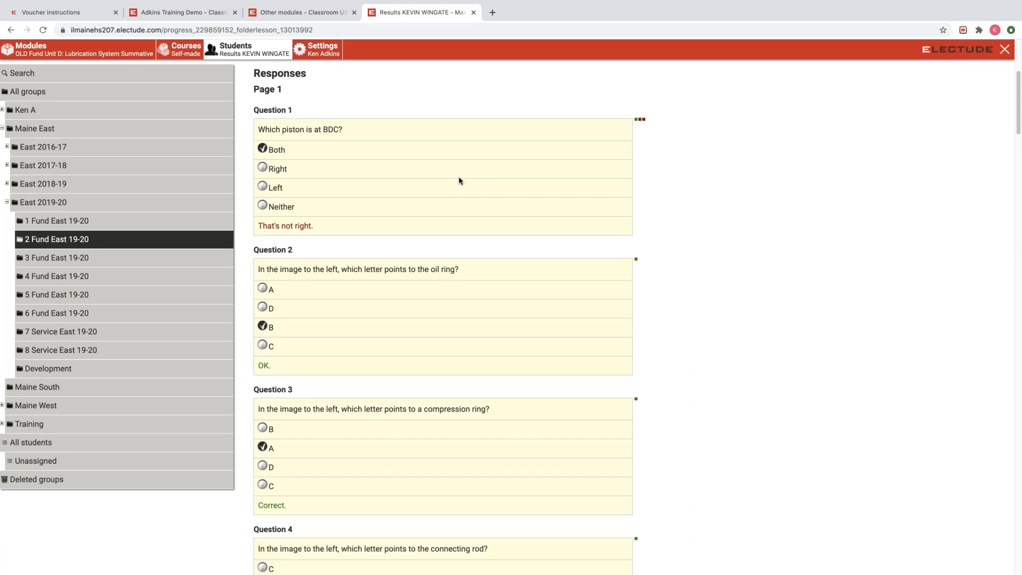
pyautogui.scroll(-5, 461, 183)
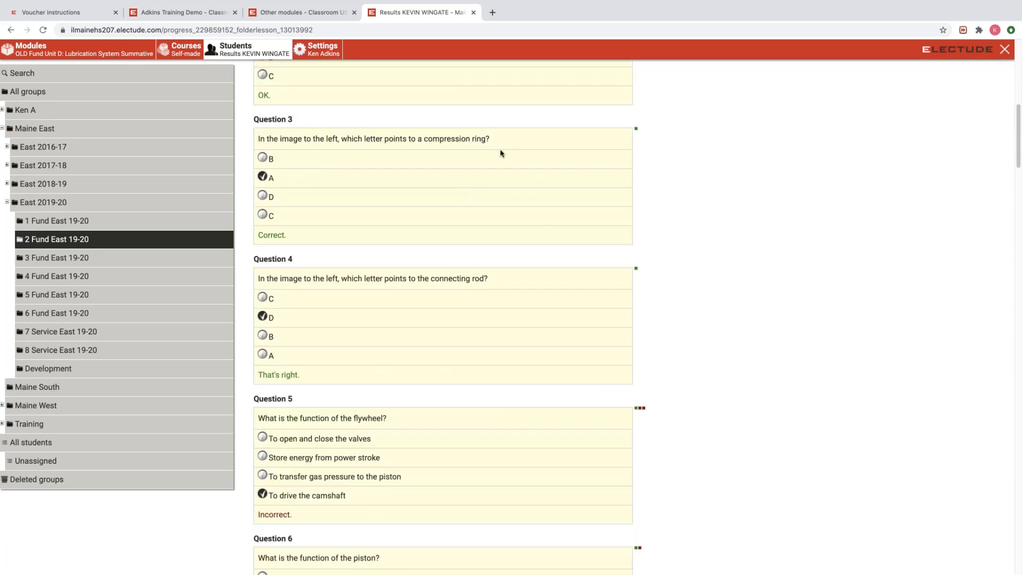
pyautogui.scroll(2, 468, 167)
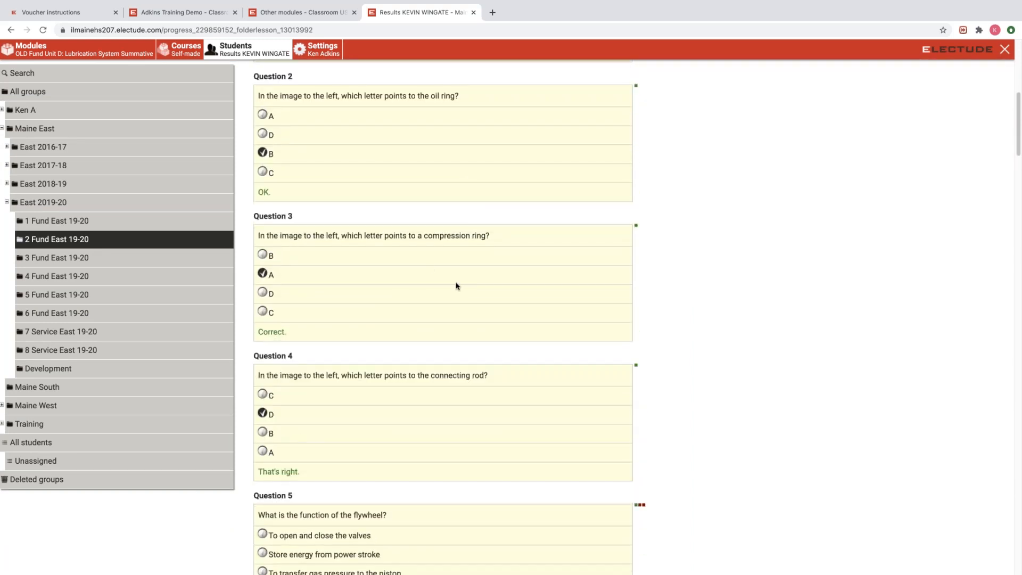
pyautogui.scroll(-3, 456, 286)
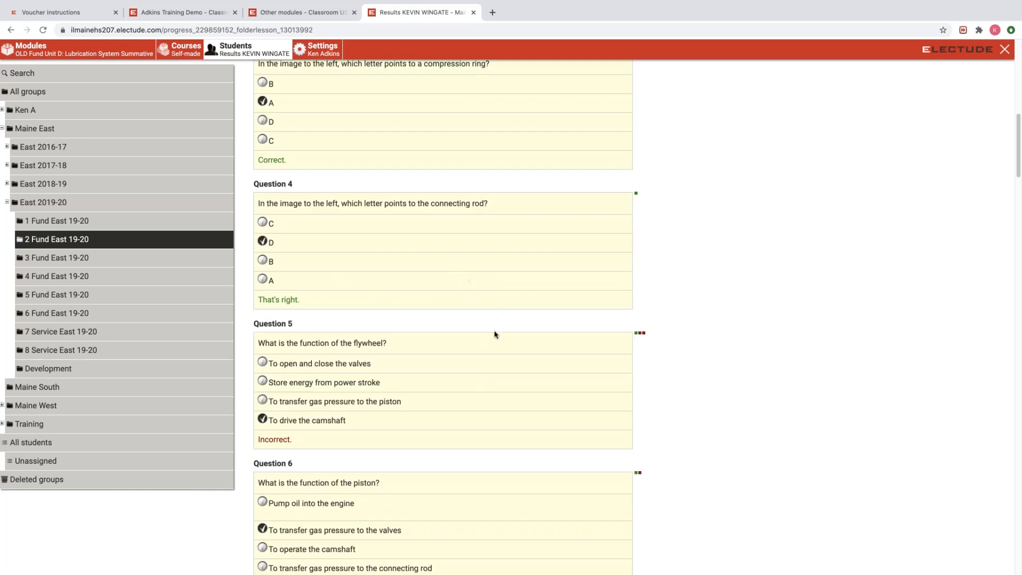
pyautogui.scroll(-1, 586, 341)
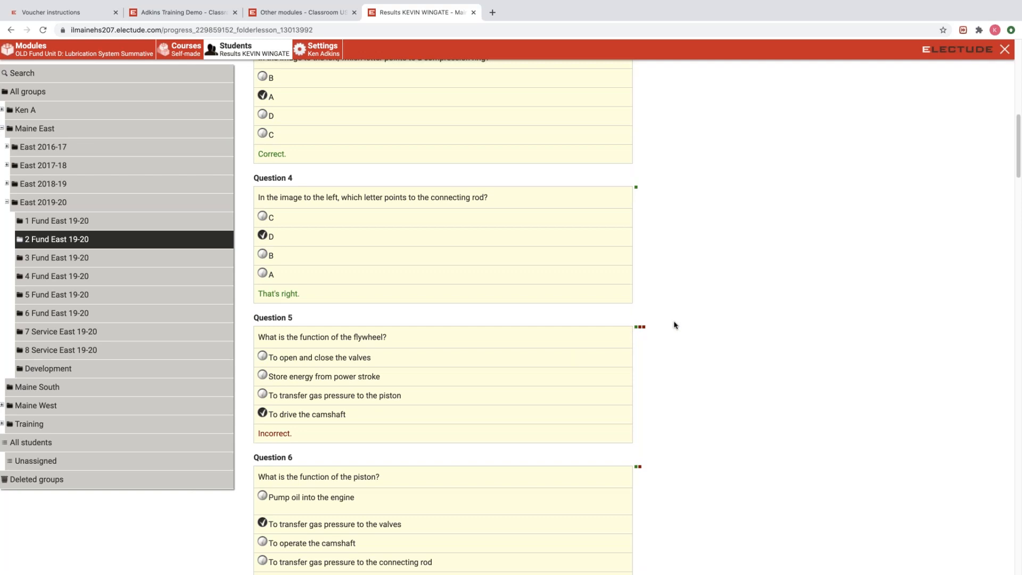
pyautogui.scroll(-2, 675, 322)
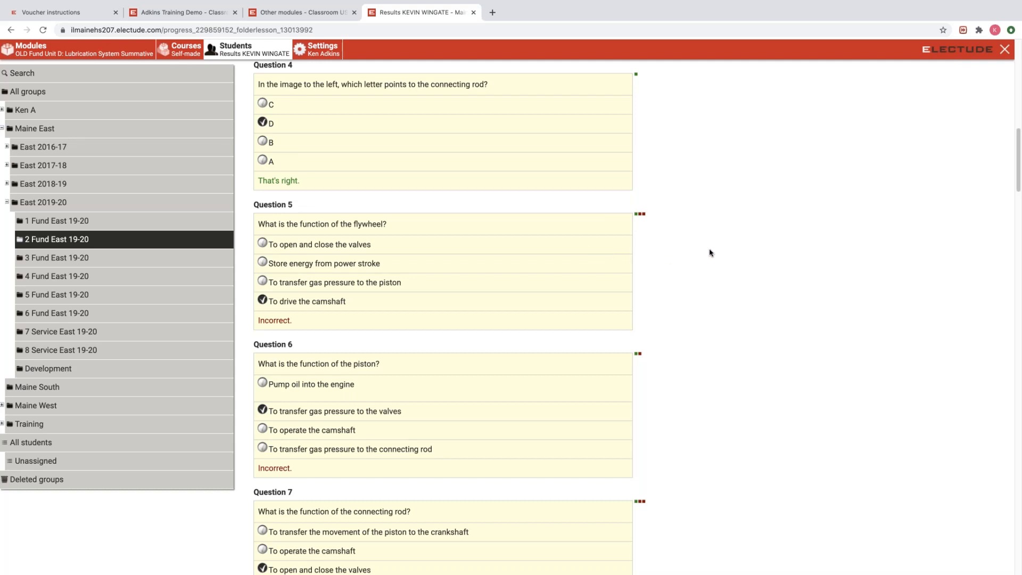
pyautogui.scroll(10, 713, 253)
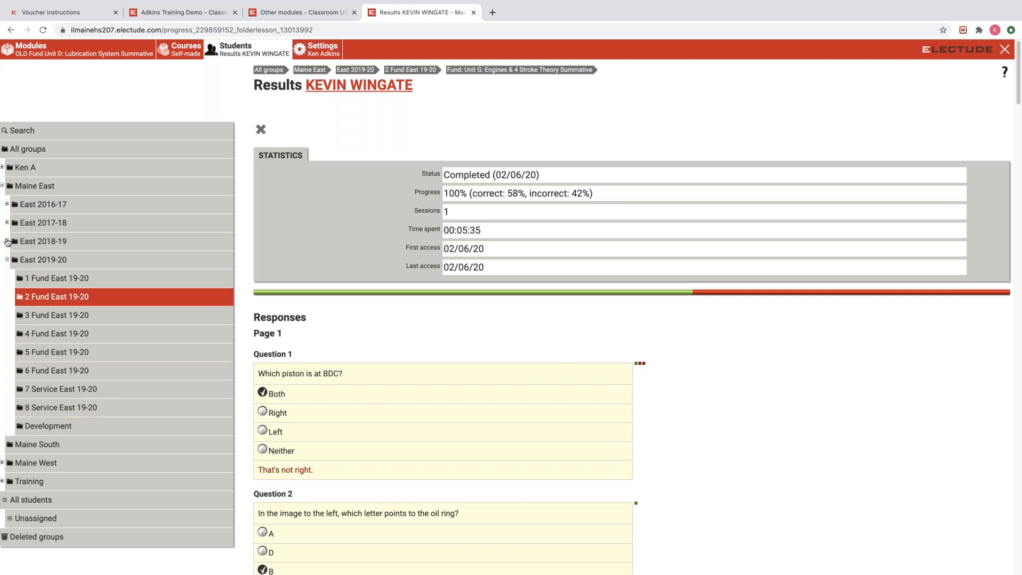
# Go through East 2019-20 to the 2 Fund East 19-20 group and open its Fund: Unit H: Cooling Systems results.
pyautogui.click(37, 262)
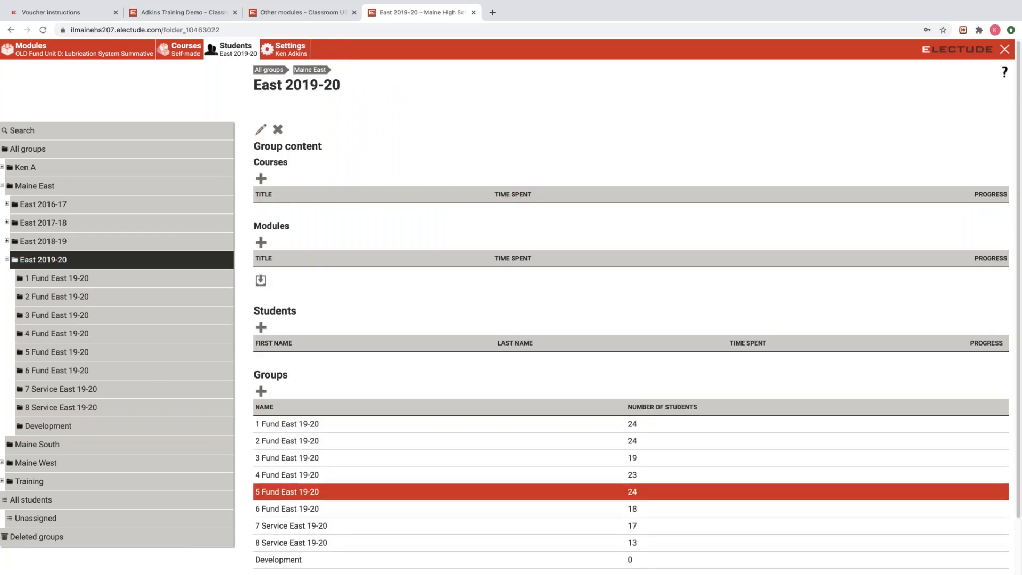
pyautogui.scroll(-2, 287, 463)
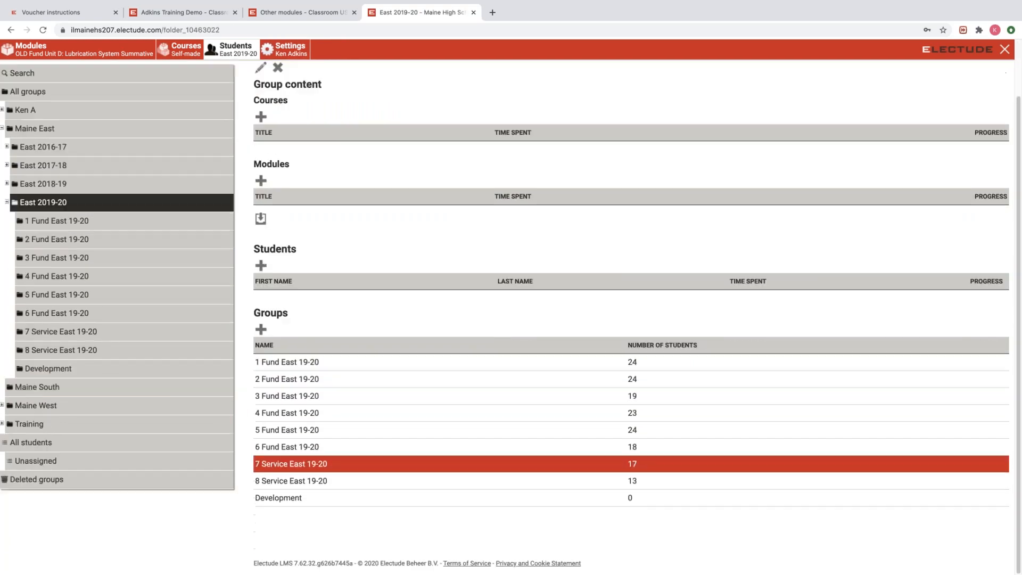
pyautogui.click(292, 380)
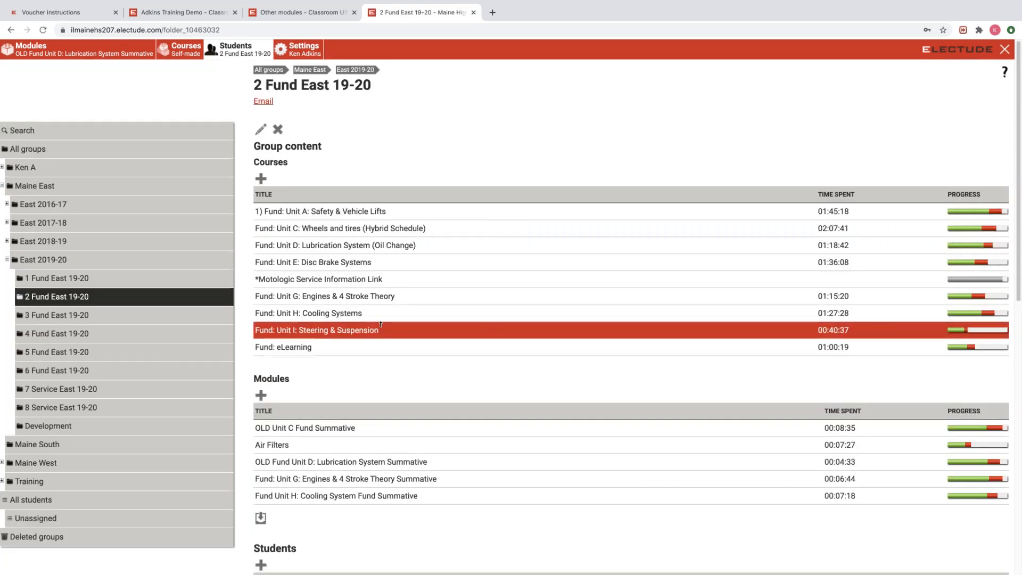
pyautogui.click(359, 315)
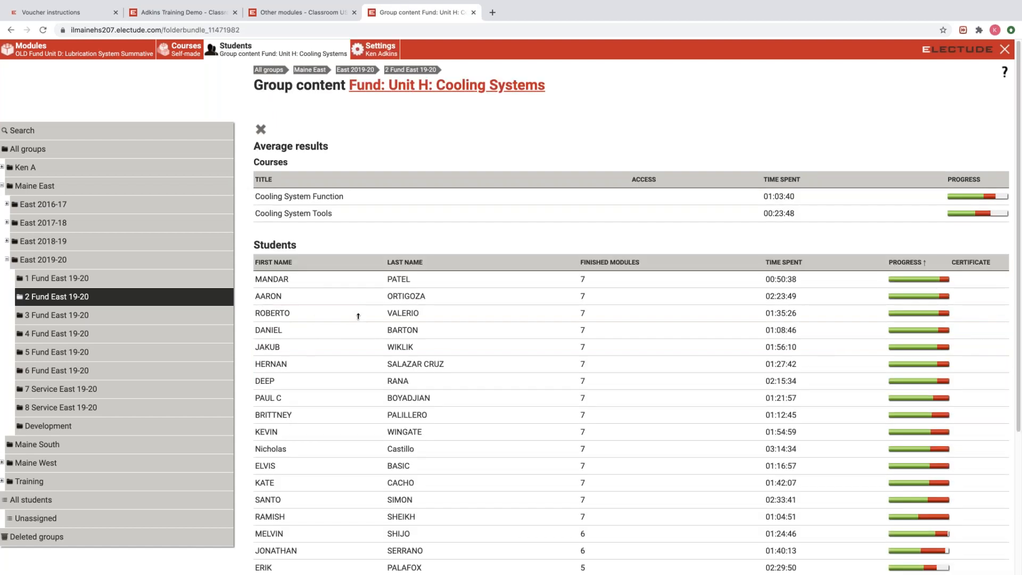
# Open the Cooling System Function course results, then the Pressure Cap module results.
pyautogui.click(352, 198)
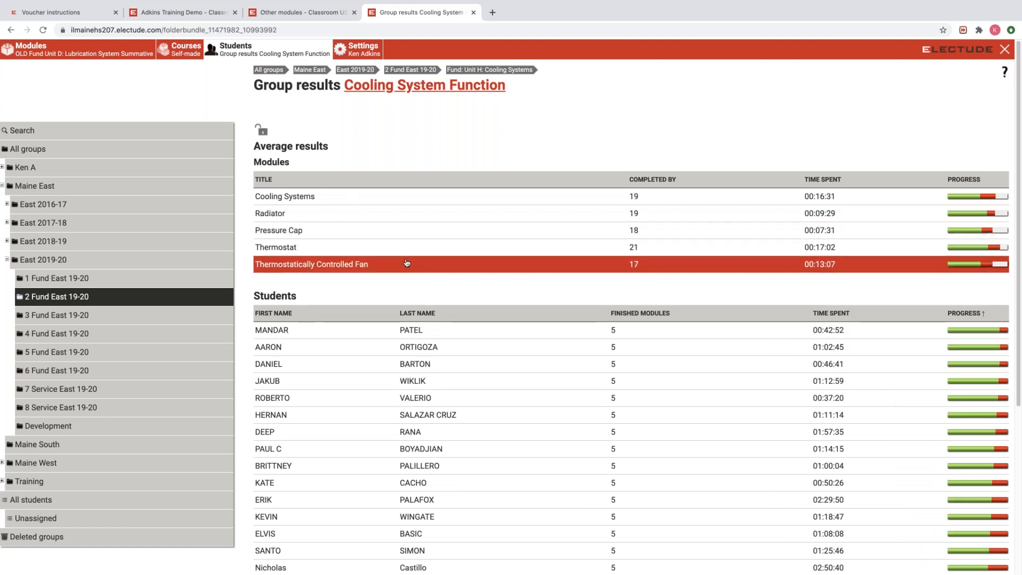
pyautogui.click(372, 235)
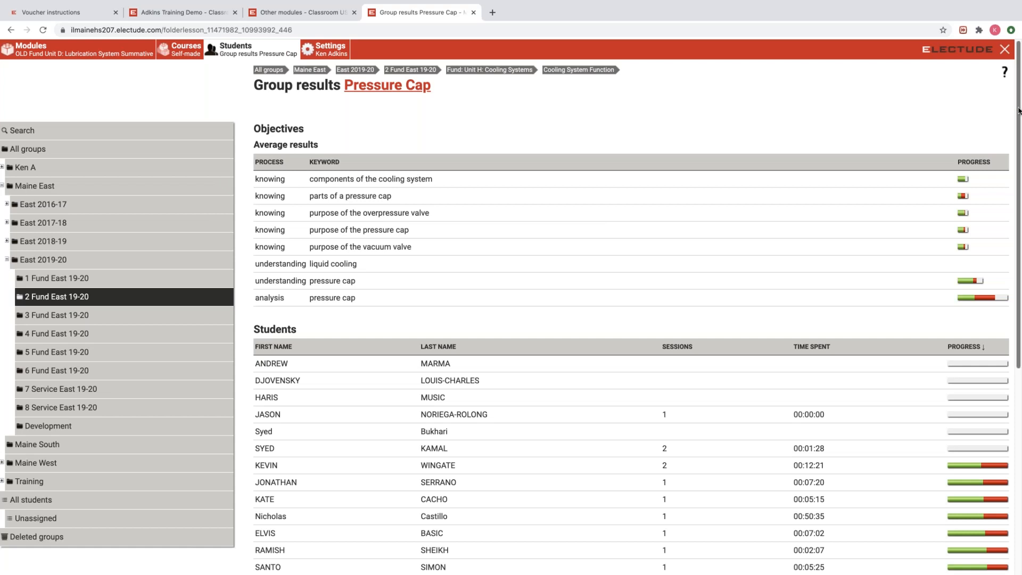
# Sort the Pressure Cap students by the PROGRESS column, toggling until highest progress comes first.
pyautogui.moveTo(1018, 118); pyautogui.dragTo(1018, 251)
pyautogui.scroll(-1, 1020, 251)
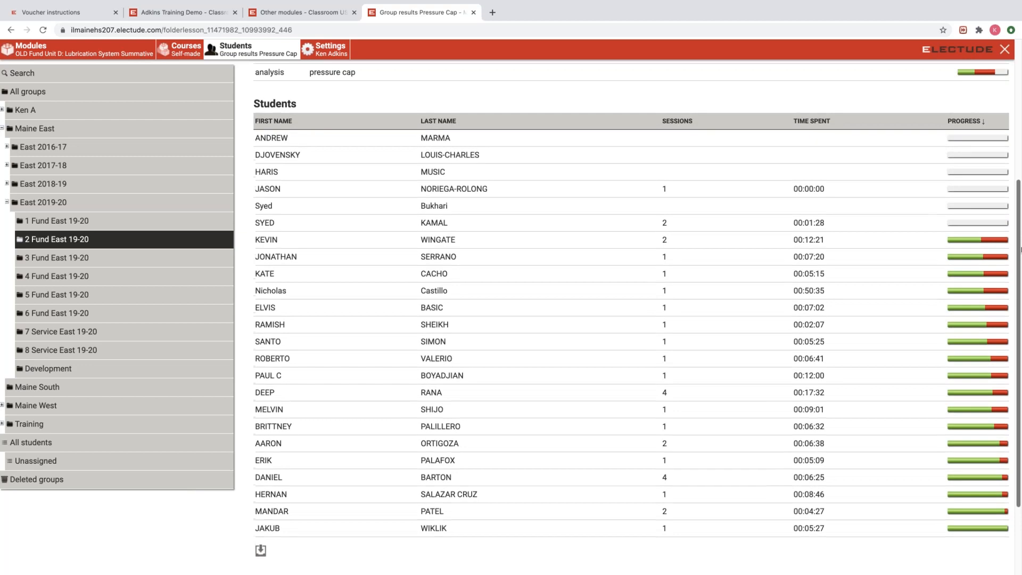
pyautogui.scroll(1, 1020, 245)
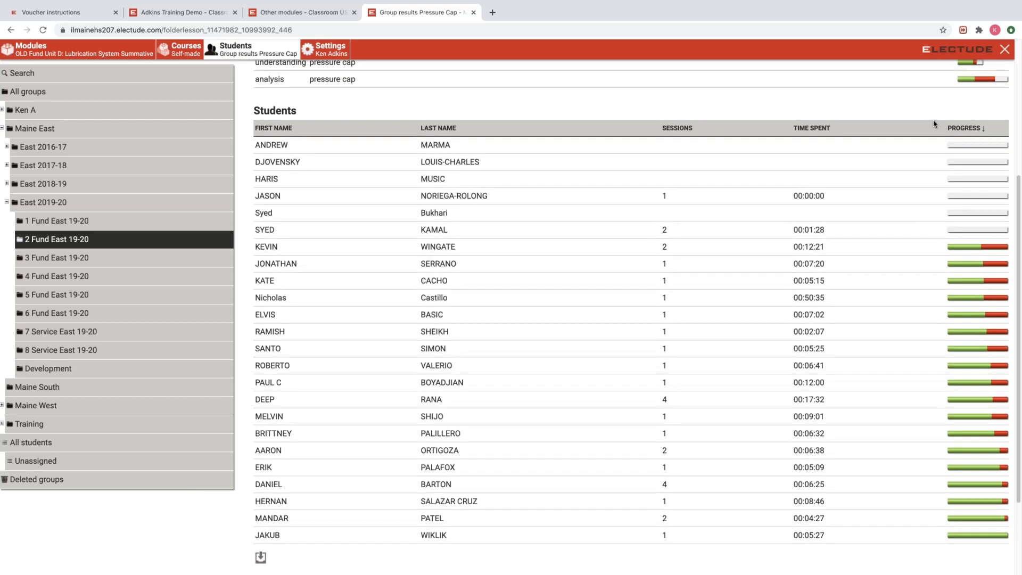
pyautogui.click(972, 130)
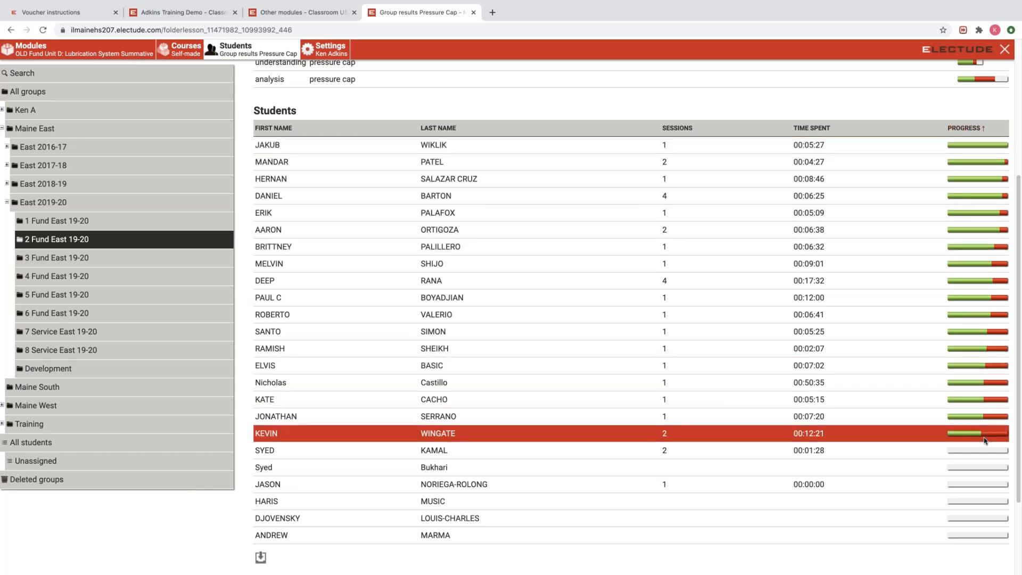
pyautogui.click(966, 129)
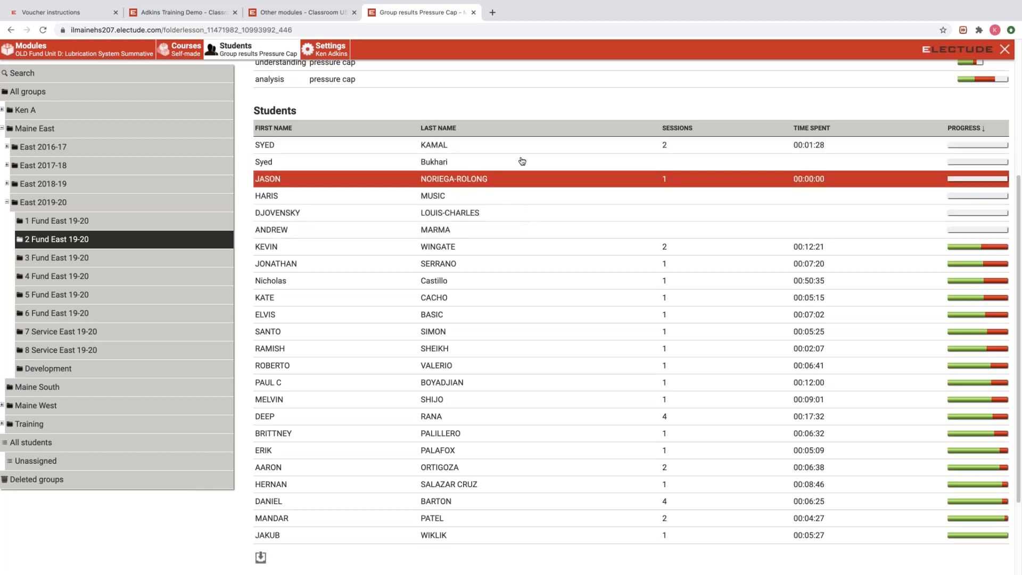
pyautogui.click(967, 129)
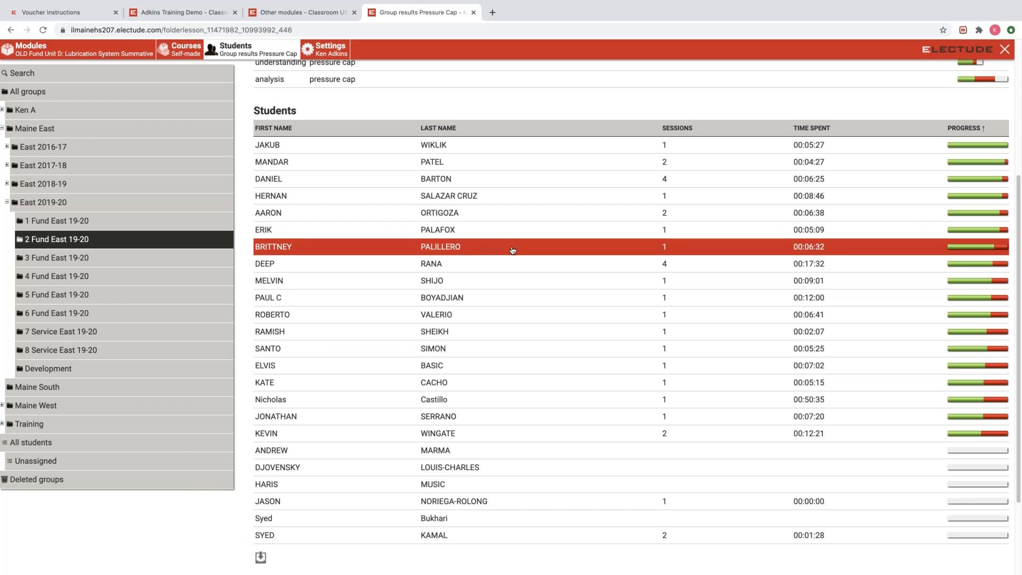
pyautogui.scroll(1, 512, 250)
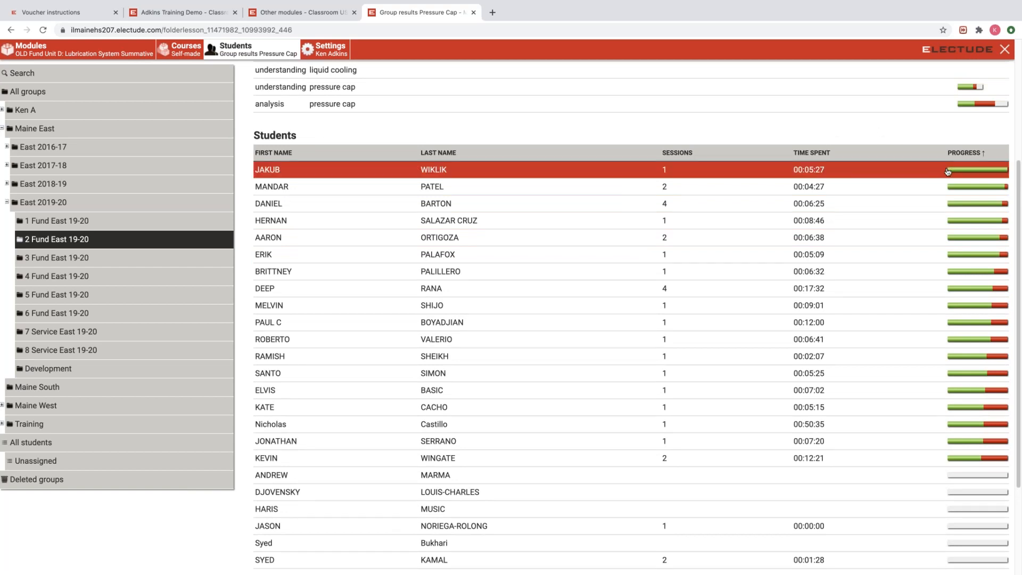
pyautogui.scroll(3, 940, 178)
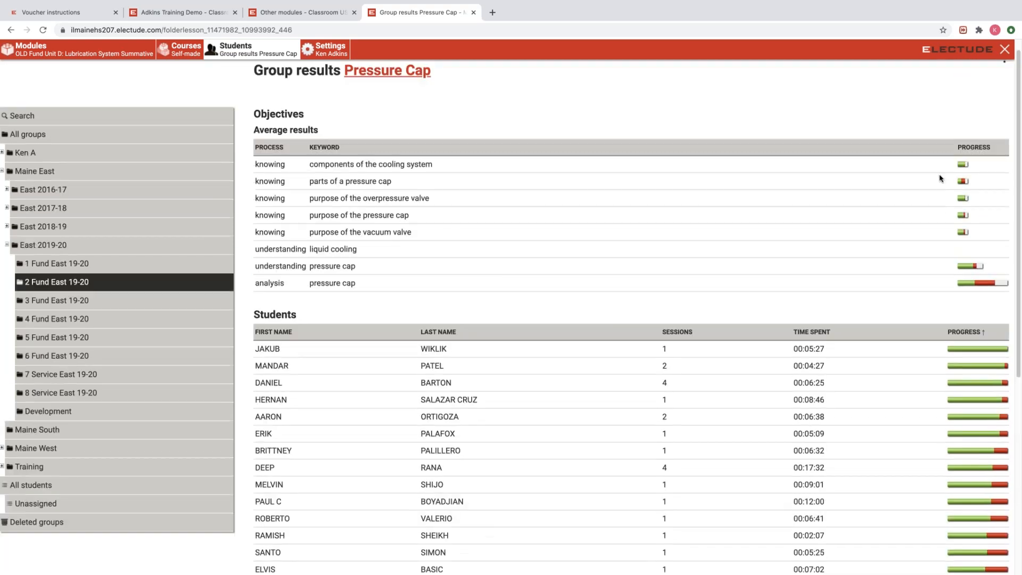
pyautogui.scroll(-1, 934, 170)
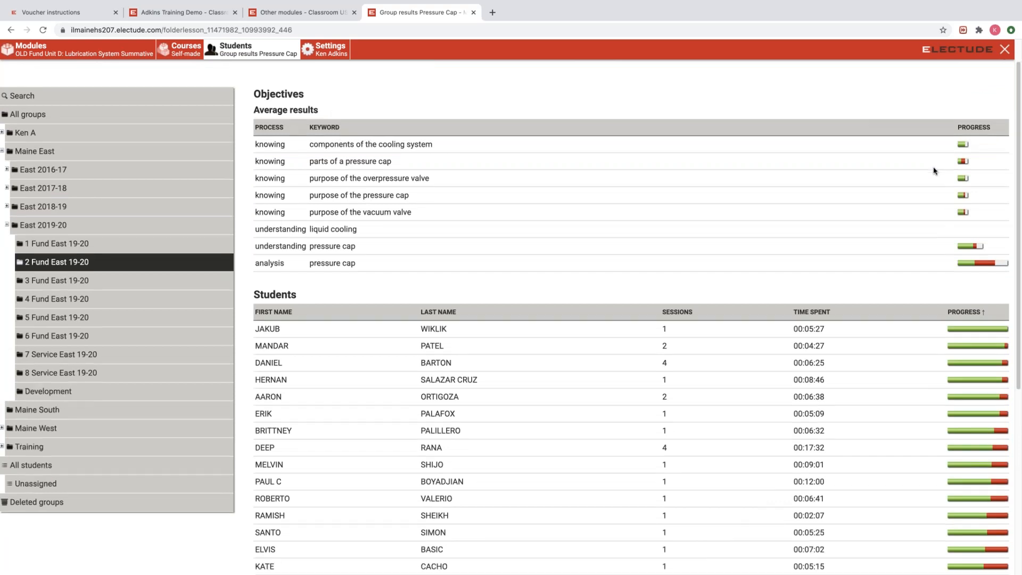
pyautogui.scroll(-3, 934, 170)
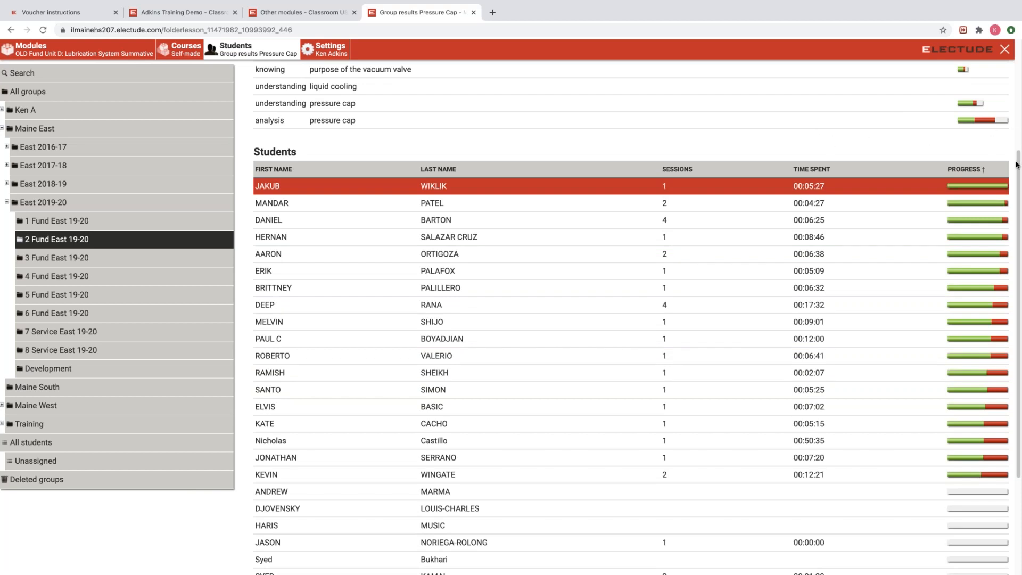
# Select a student row in the Pressure Cap results, then switch to the 'Other modules - Classroom US' tab.
pyautogui.moveTo(1017, 165); pyautogui.dragTo(1020, 270)
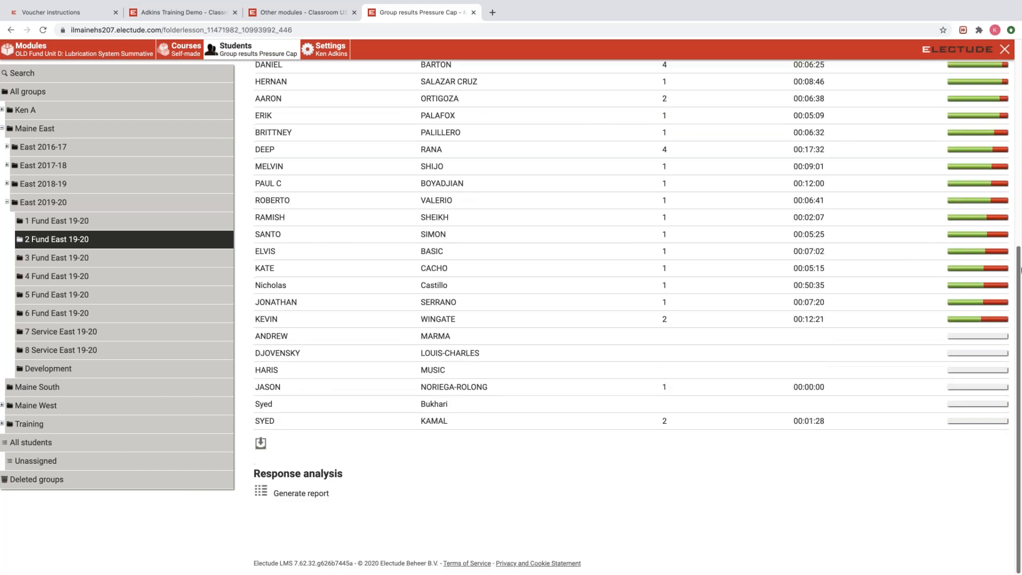
pyautogui.click(995, 280)
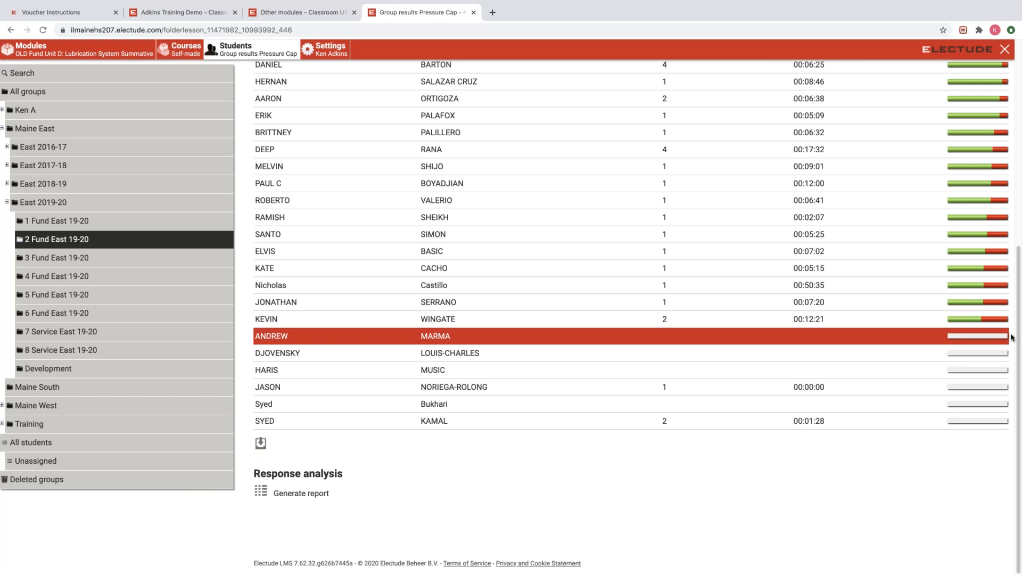
pyautogui.scroll(2, 1011, 337)
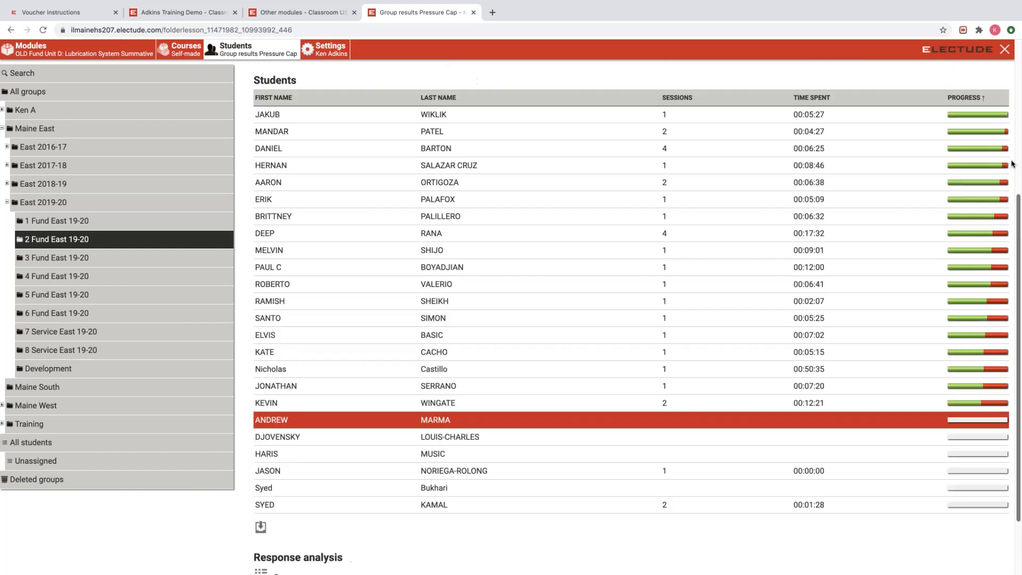
pyautogui.scroll(5, 1011, 164)
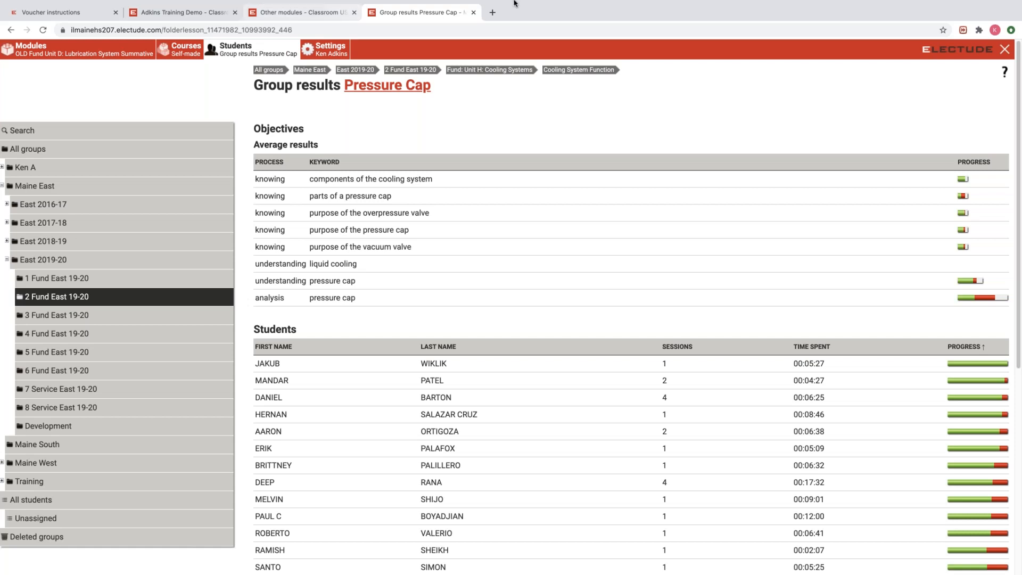
pyautogui.moveTo(534, 4)
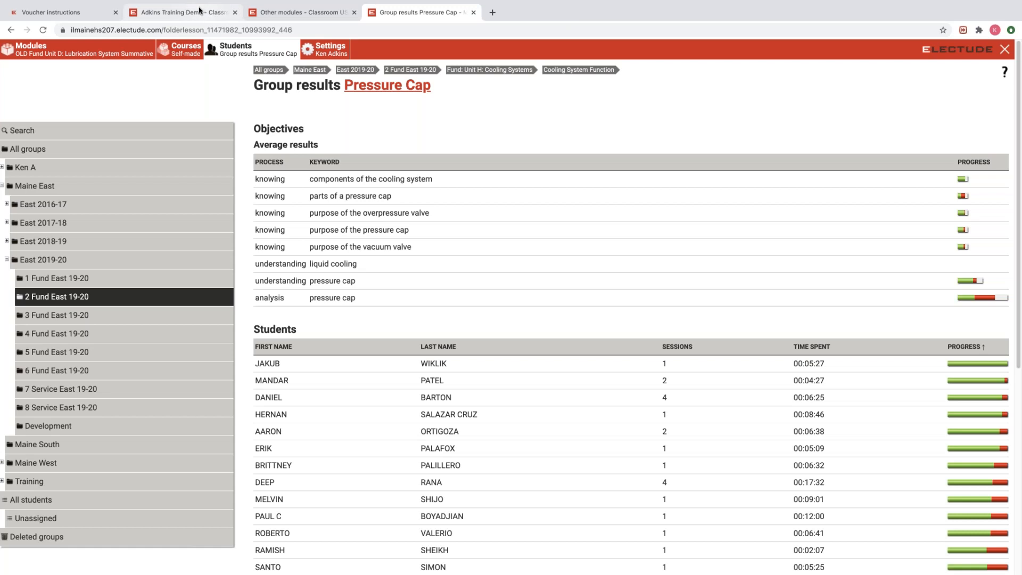
pyautogui.click(272, 13)
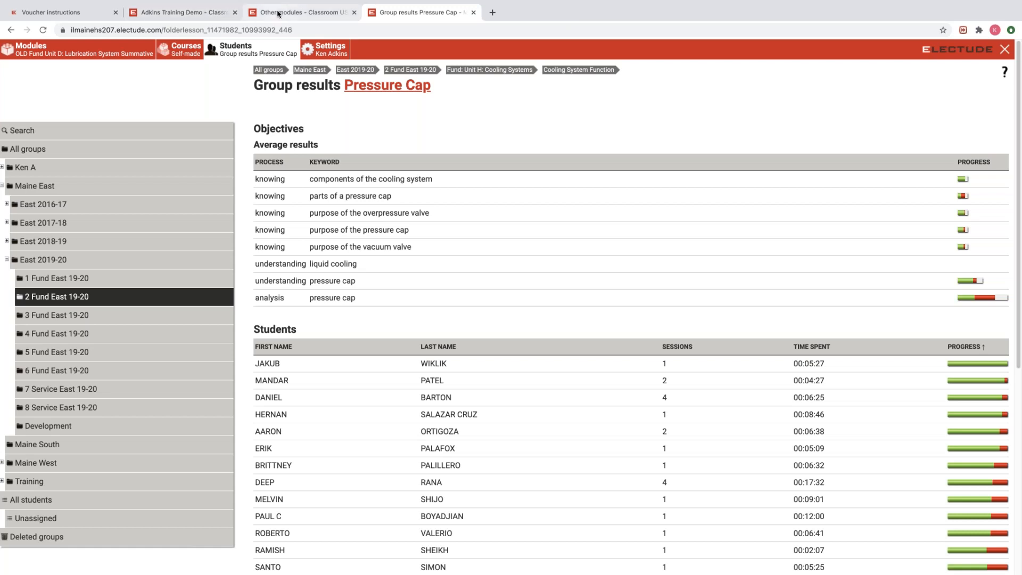